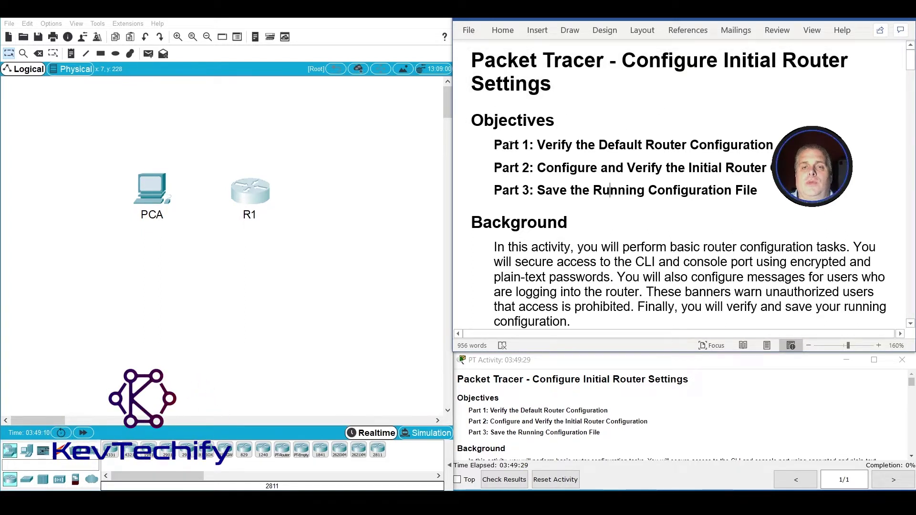
Step: Scroll the lab document to Part 1, Step 1: Establish a console connection to R1
click(609, 192)
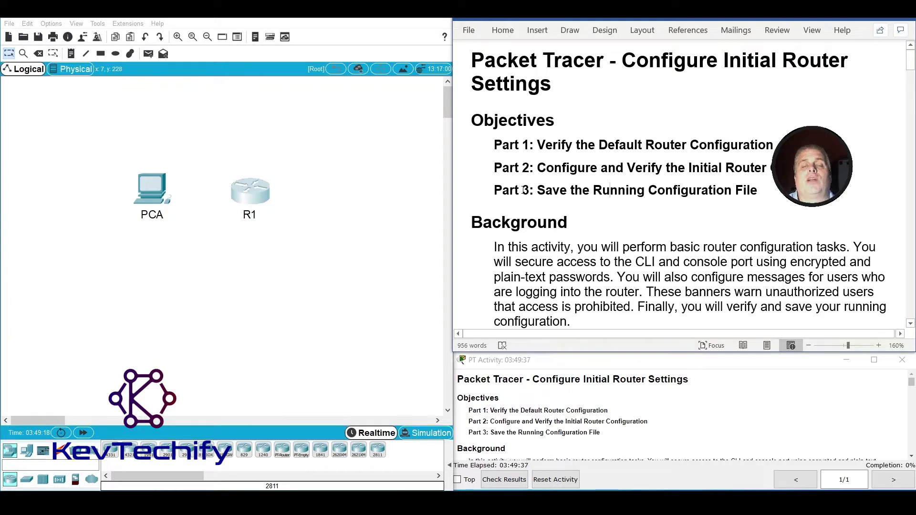
scroll(523, 189, down, 6)
scroll(527, 193, down, 3)
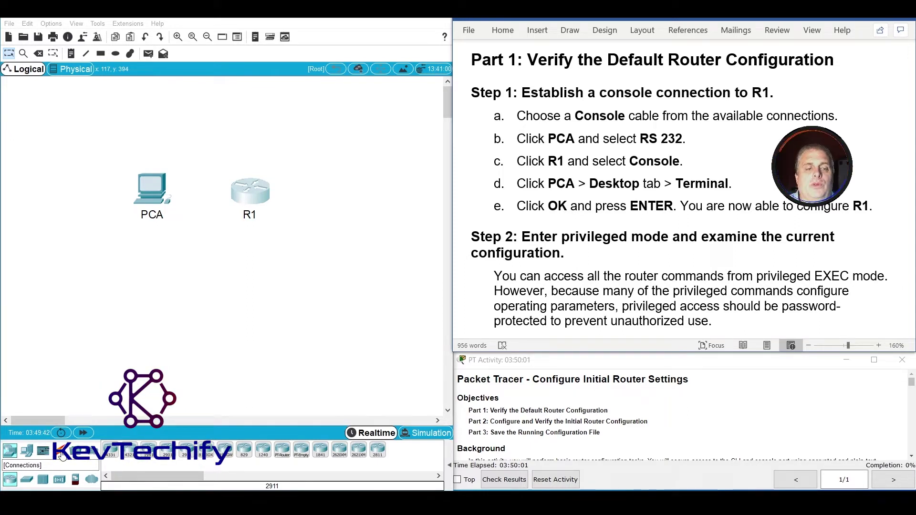
Step: Connect a Console cable from PCA's RS 232 port to R1's Console port
click(62, 455)
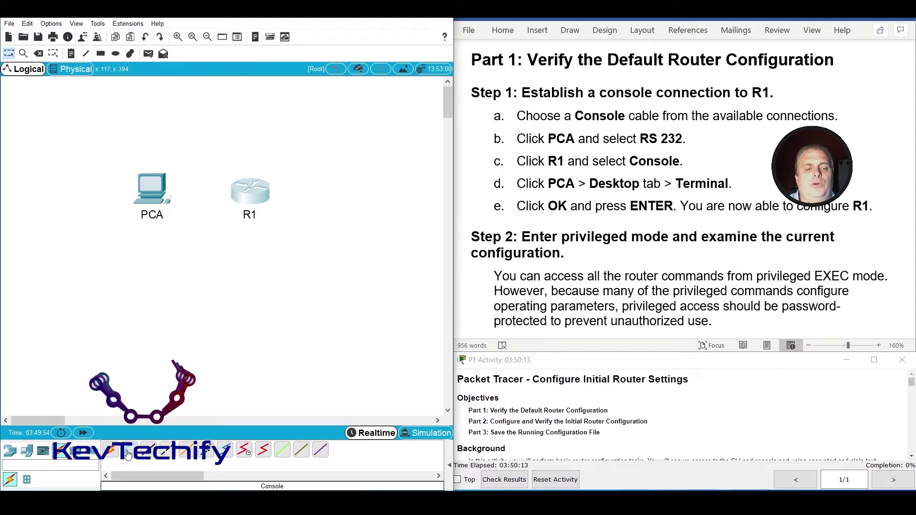
click(130, 451)
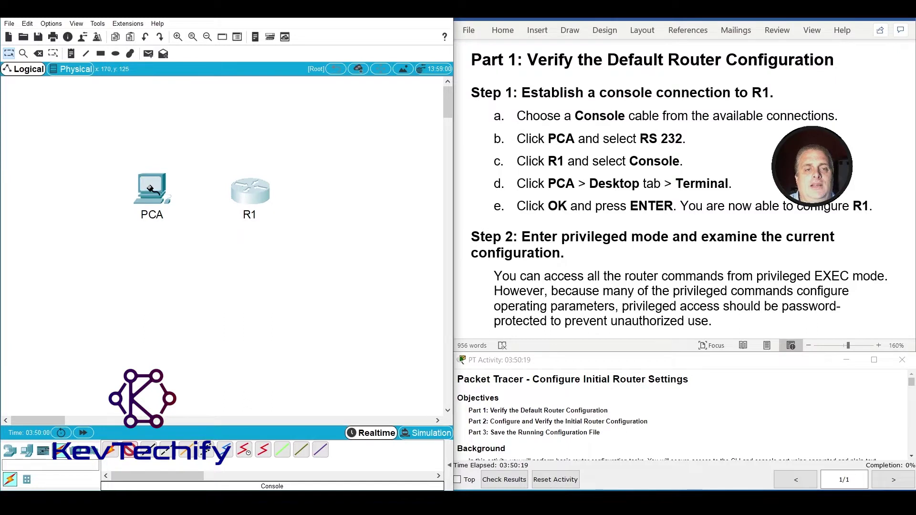
click(150, 187)
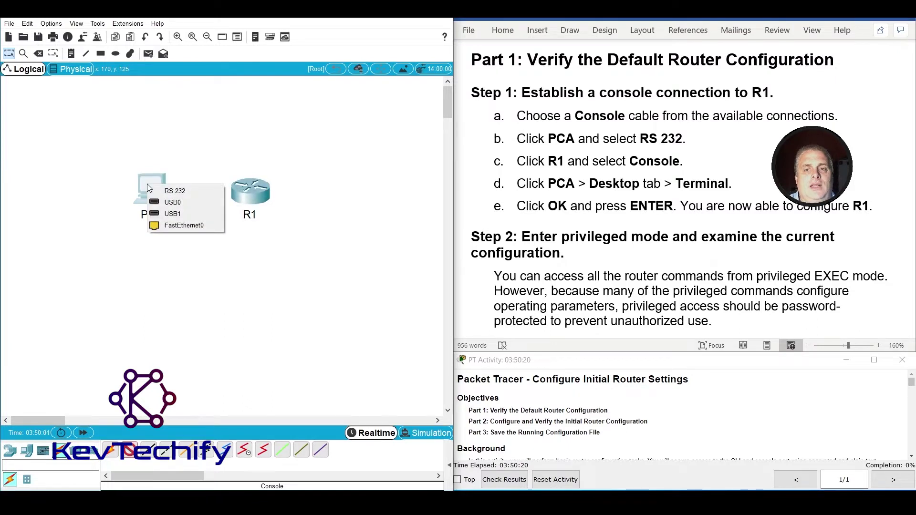
click(186, 191)
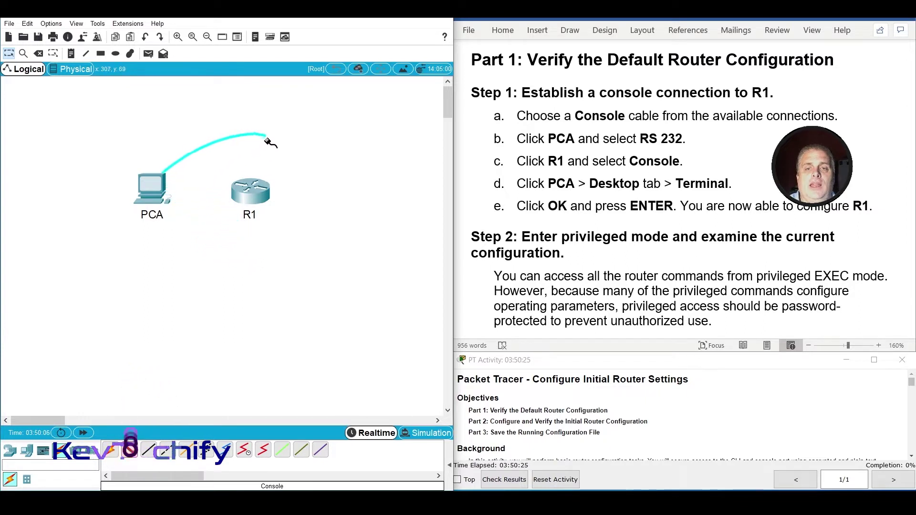
click(252, 190)
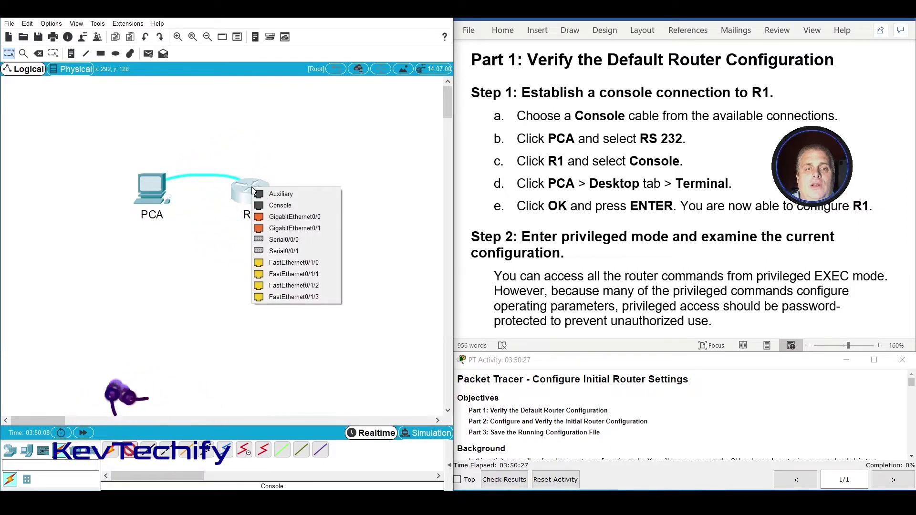
click(288, 208)
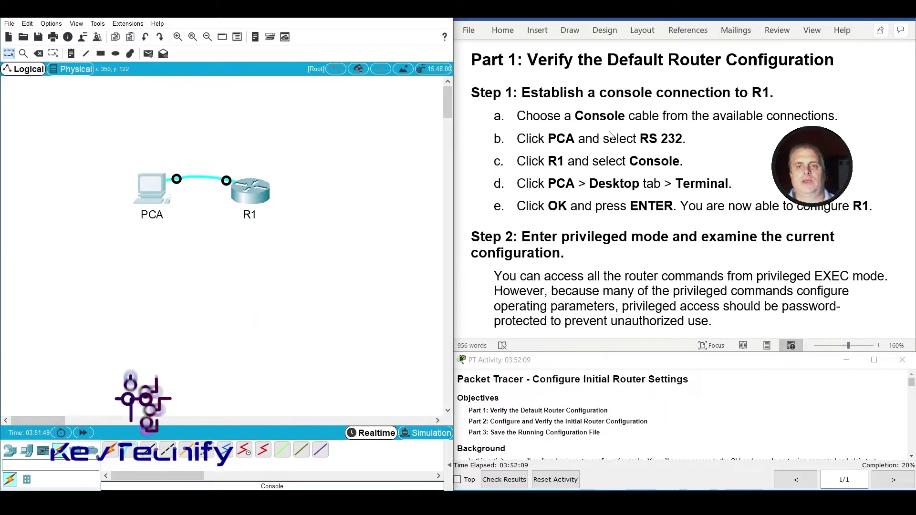
Step: Open PCA's Terminal with default settings and press Enter to reach R1's configuration dialog prompt
click(152, 190)
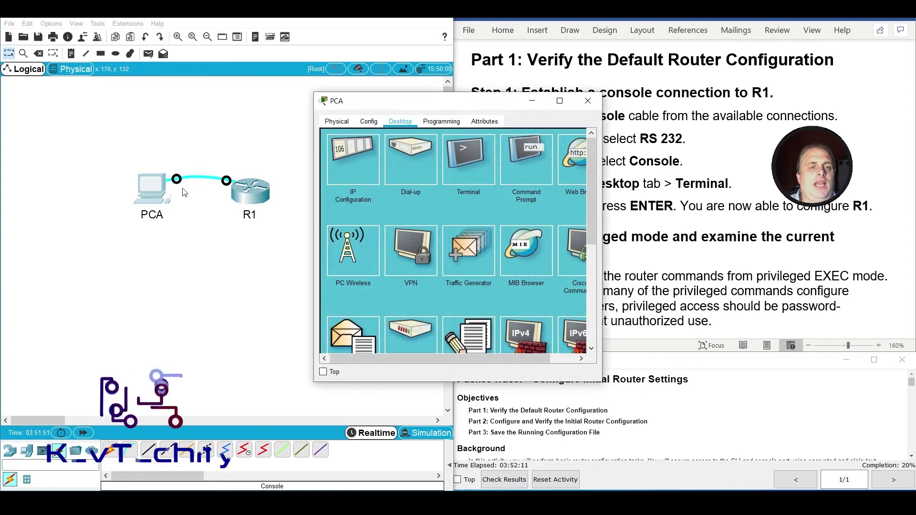
drag(444, 101, 177, 80)
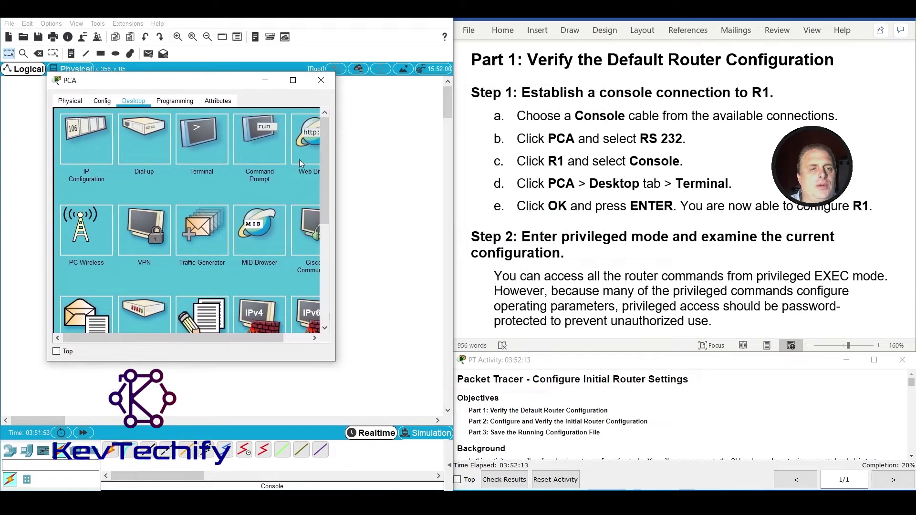
drag(339, 173, 400, 173)
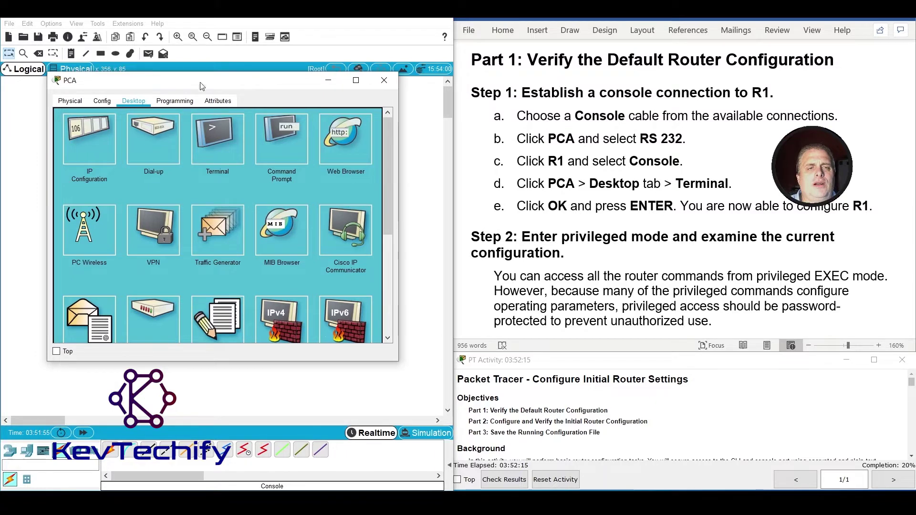
click(215, 138)
click(362, 218)
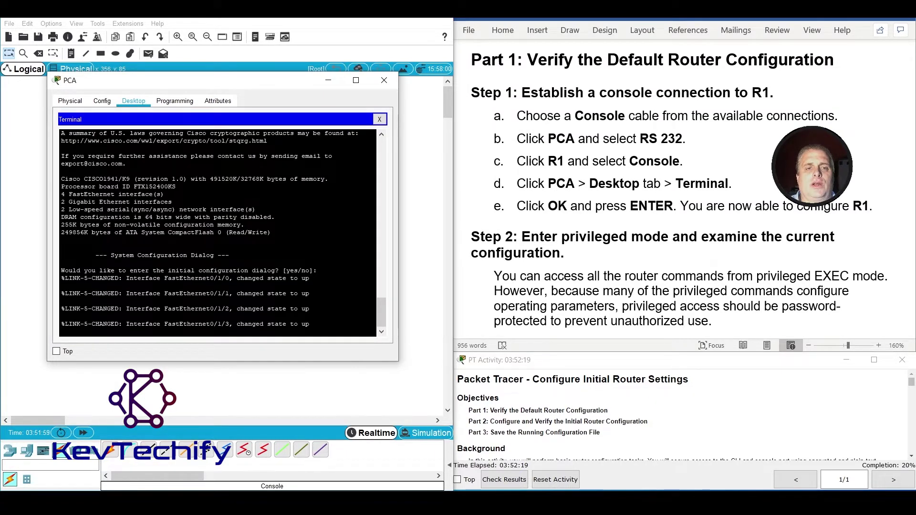
key(Return)
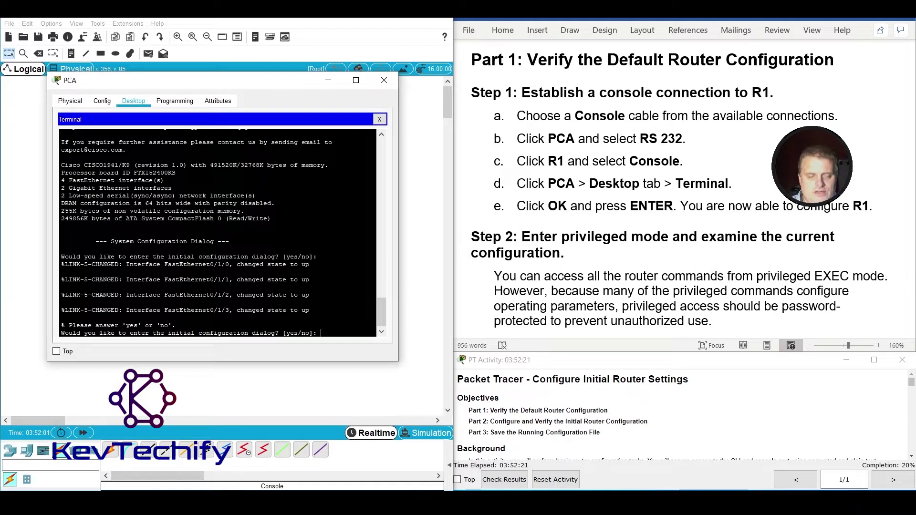
key(Return)
key(Return)
key(Return)
key(Return)
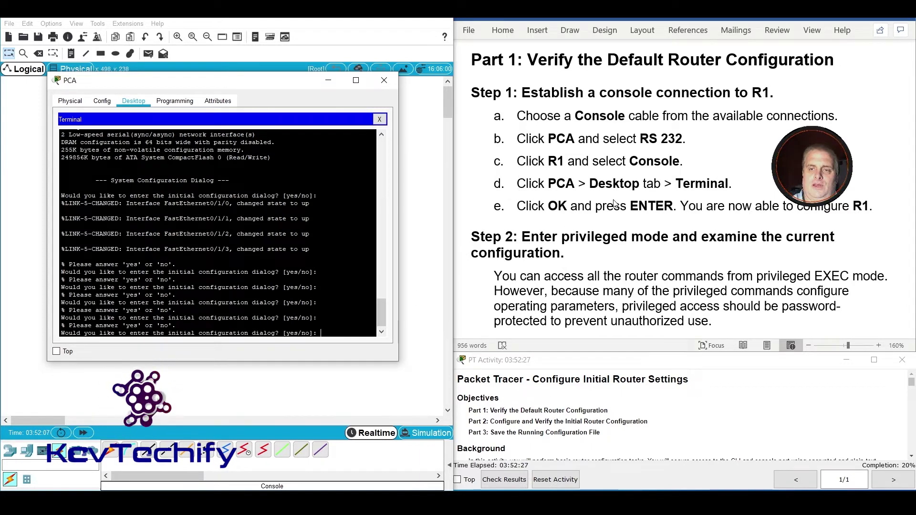
scroll(613, 202, down, 3)
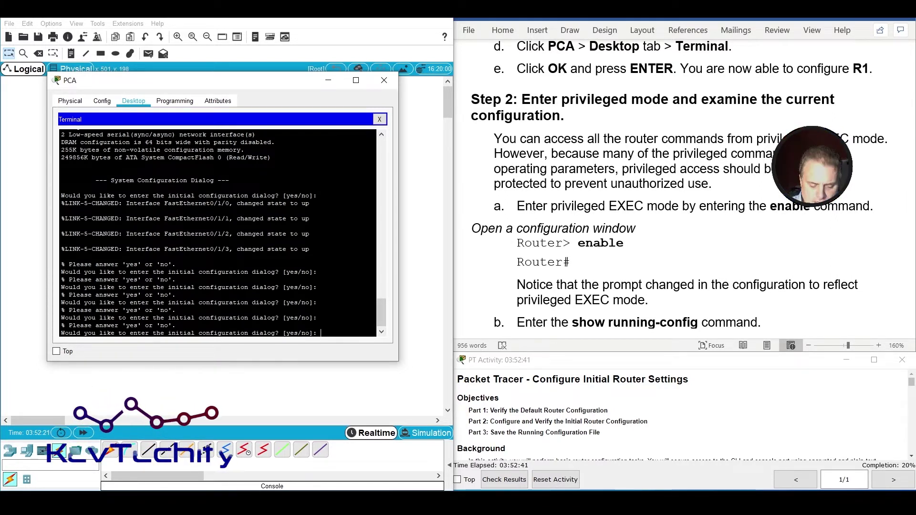
Step: Answer 'no' to R1's initial configuration dialog to reach the Router> prompt
text(no)
key(Return)
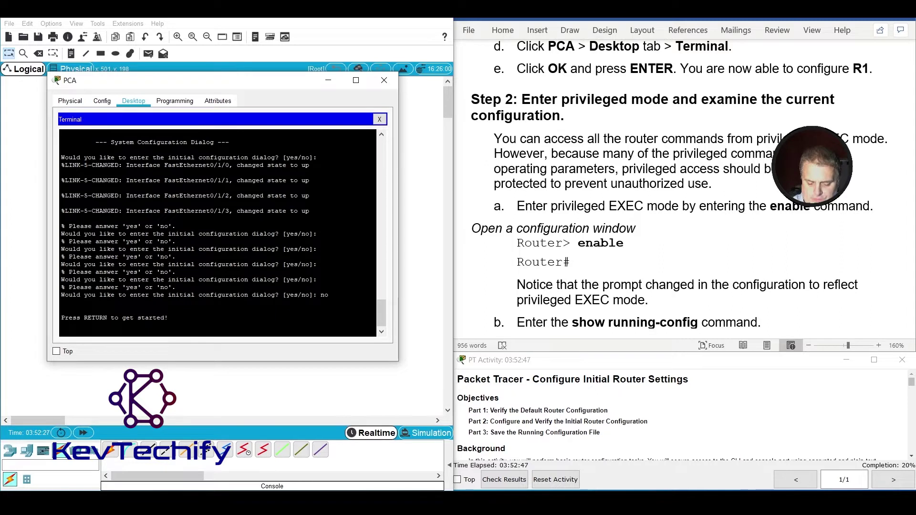
key(Return)
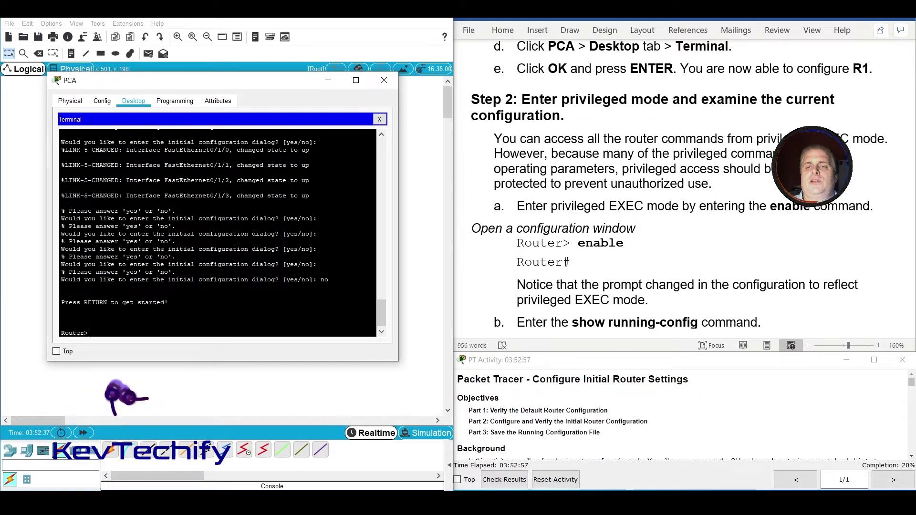
Step: Enter 'enable' to switch to privileged EXEC mode at Router#
text(enabl)
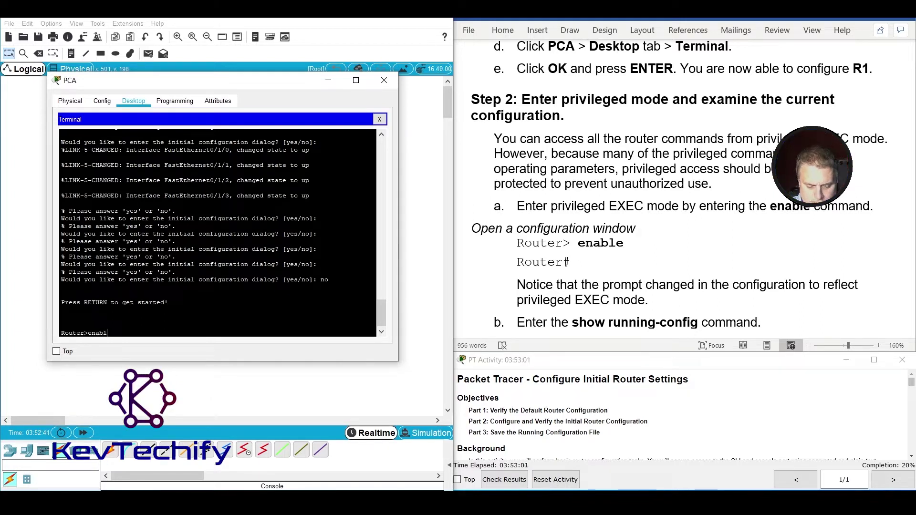
text(e)
key(Return)
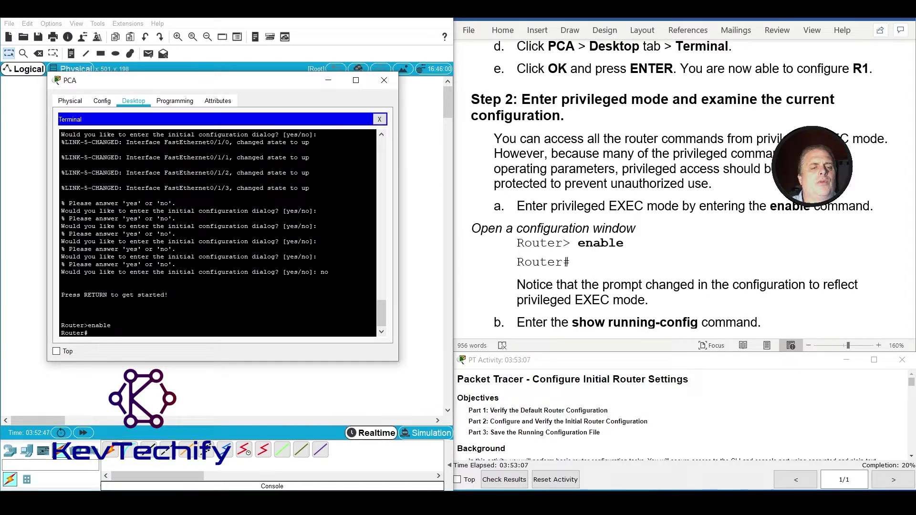
scroll(631, 257, down, 4)
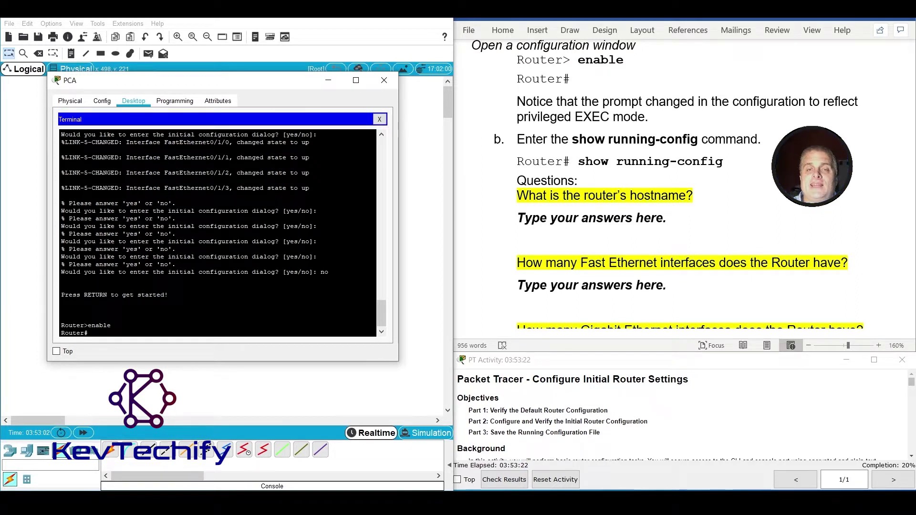
Step: Run show running-config and page through the --More-- output to the end
text(show running)
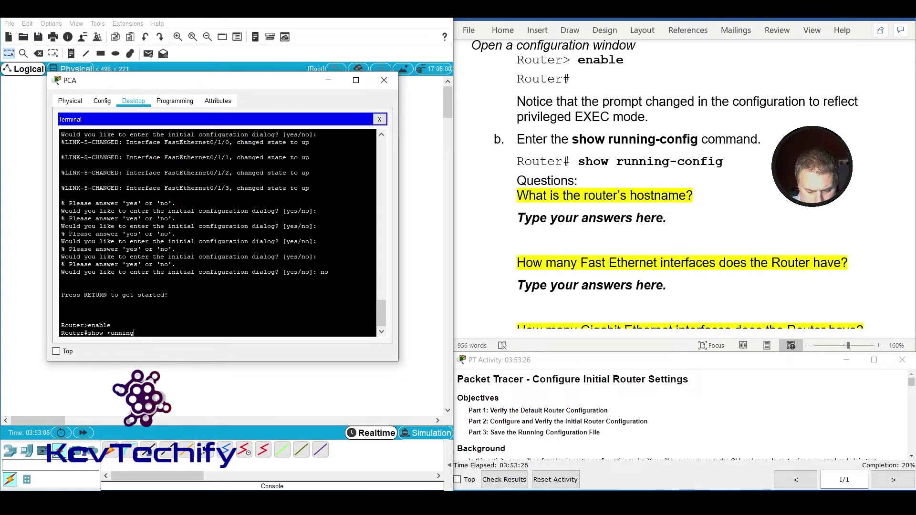
text(-config)
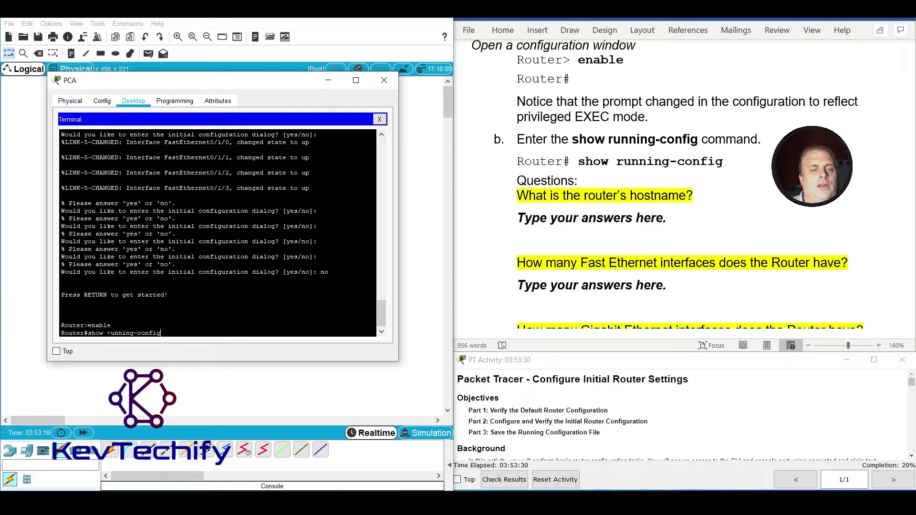
key(Return)
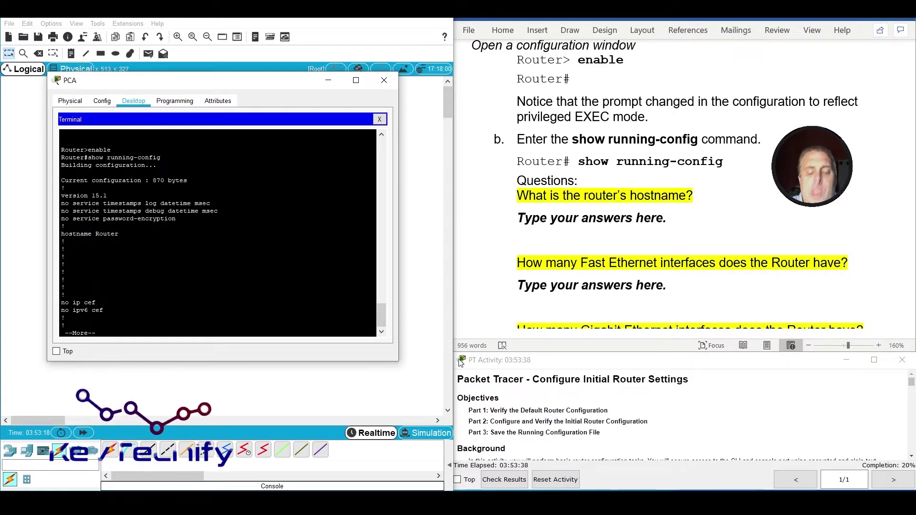
key(Return)
key(Return)
key(Return)
key(Return)
key(Return)
key(Return)
key(Return)
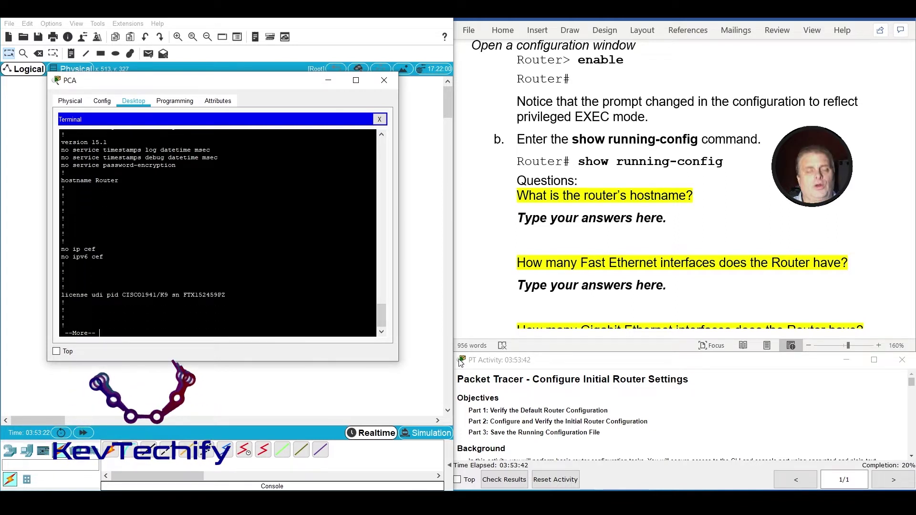
key(space)
key(Return)
key(Return)
key(space)
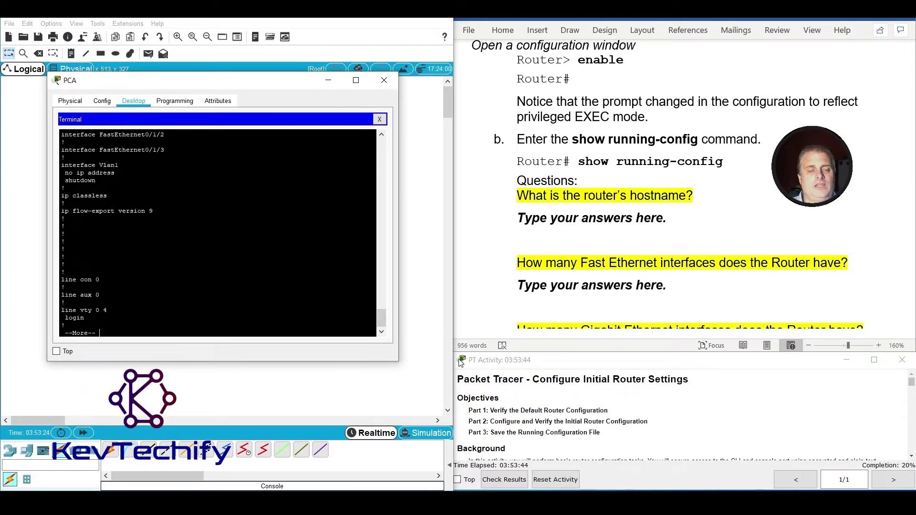
key(space)
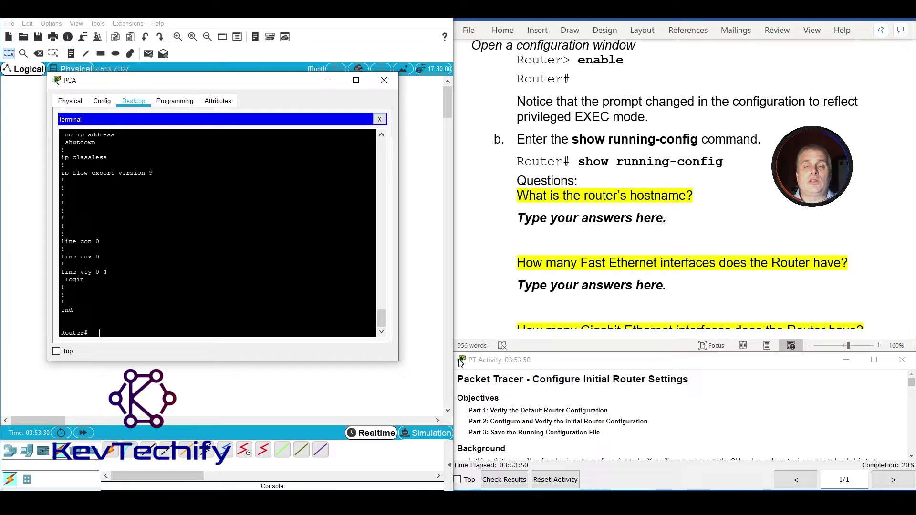
Step: Scroll back to the top of the output and highlight the show running-config command
drag(382, 316, 385, 272)
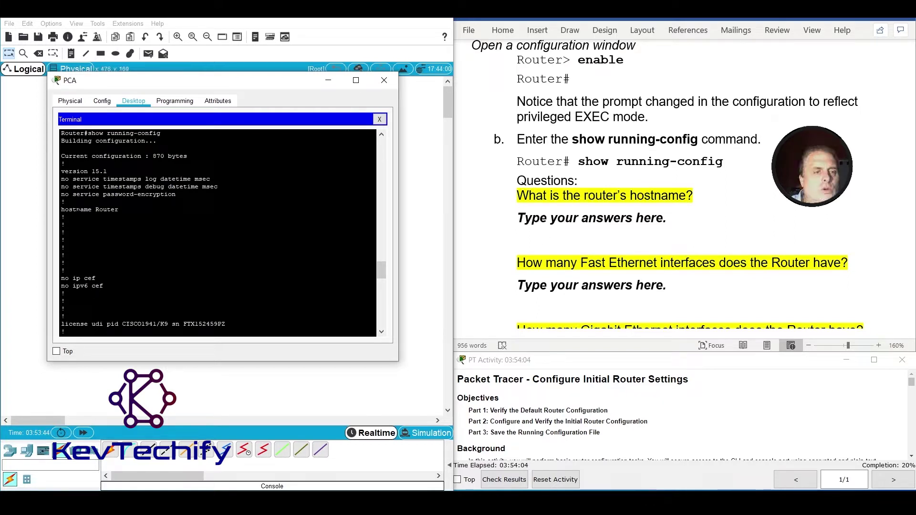
scroll(218, 233, up, 1)
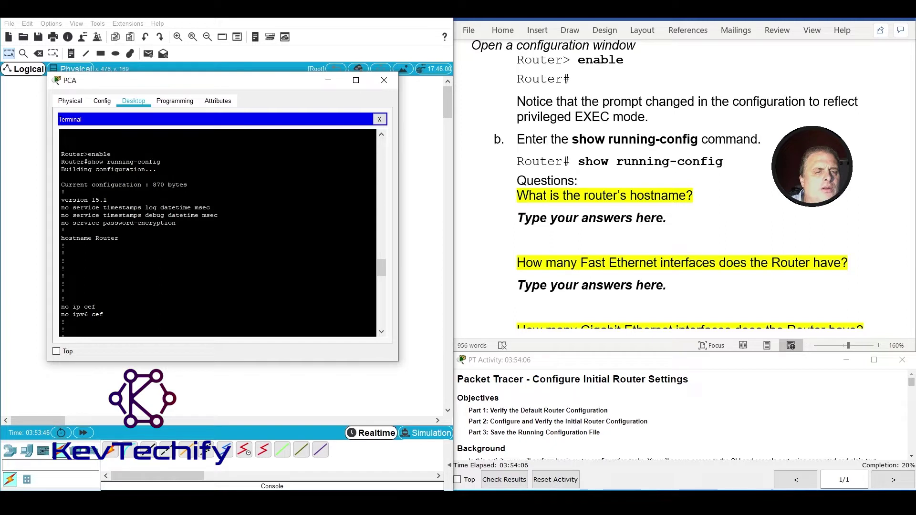
drag(88, 162, 146, 162)
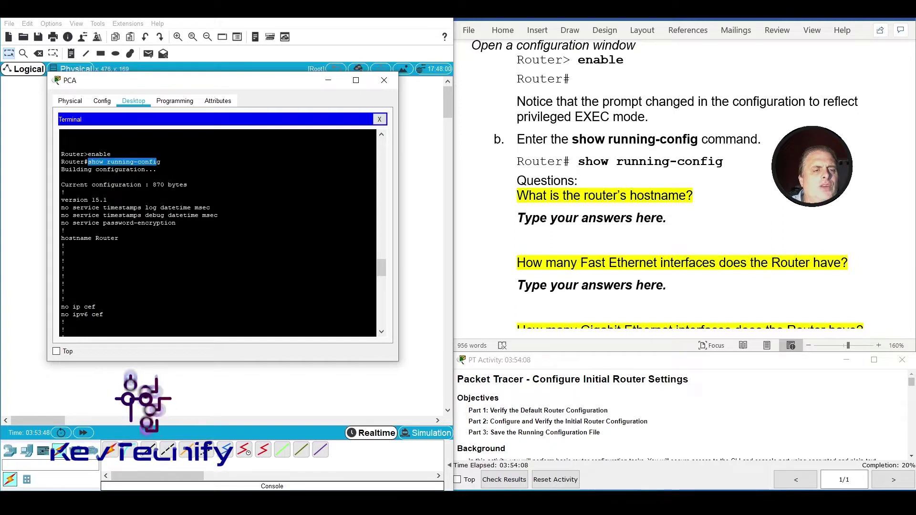
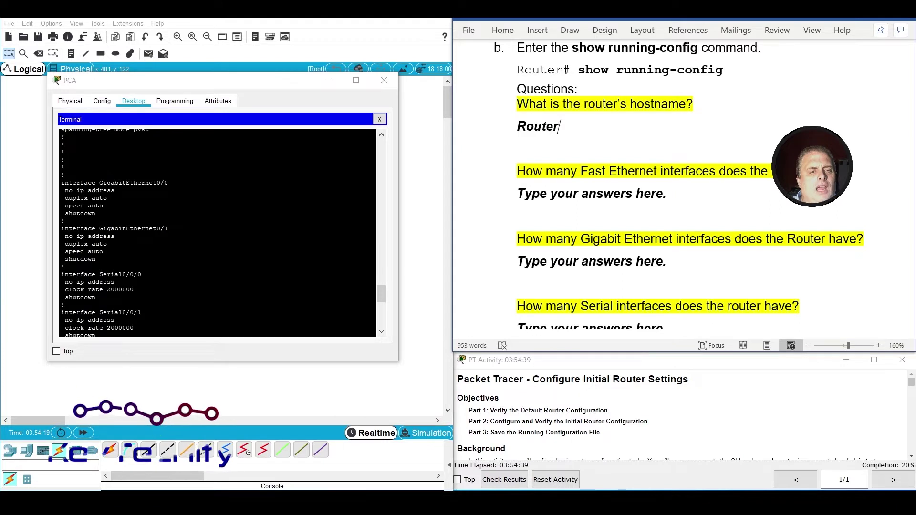
Step: Mark the FastEthernet0/1/0–0/1/3 lines and enter 4 as the worksheet's Fast Ethernet count
scroll(218, 234, down, 4)
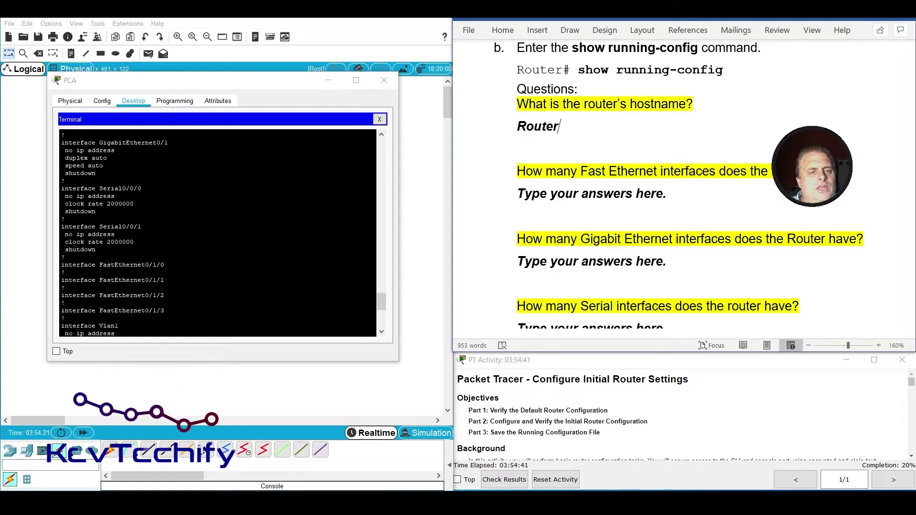
scroll(218, 234, down, 3)
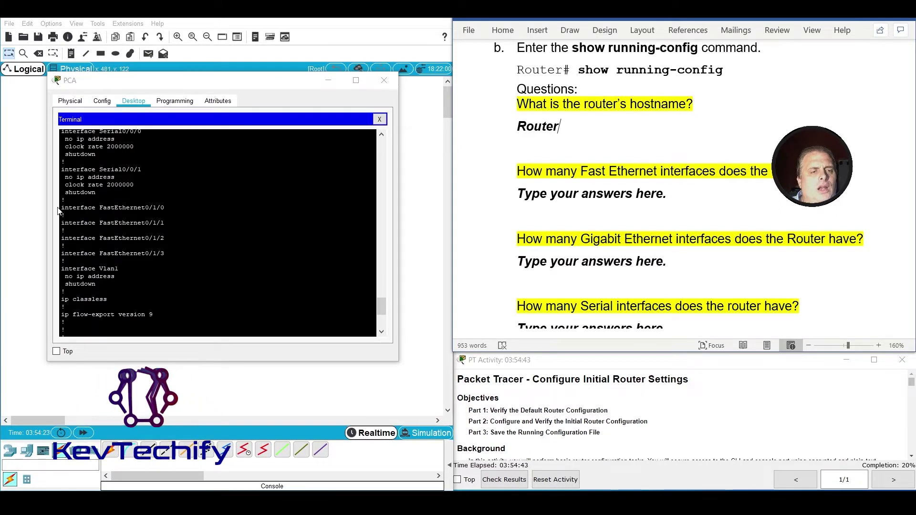
drag(61, 208, 165, 254)
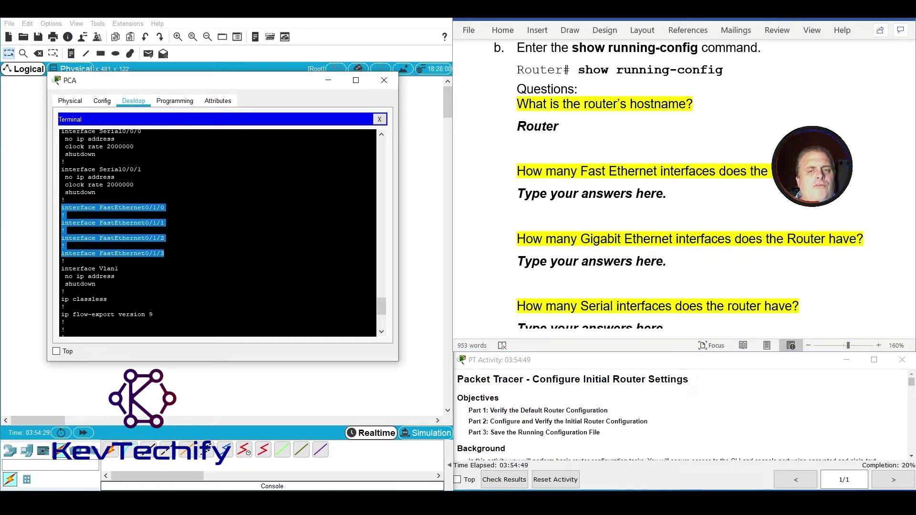
click(560, 126)
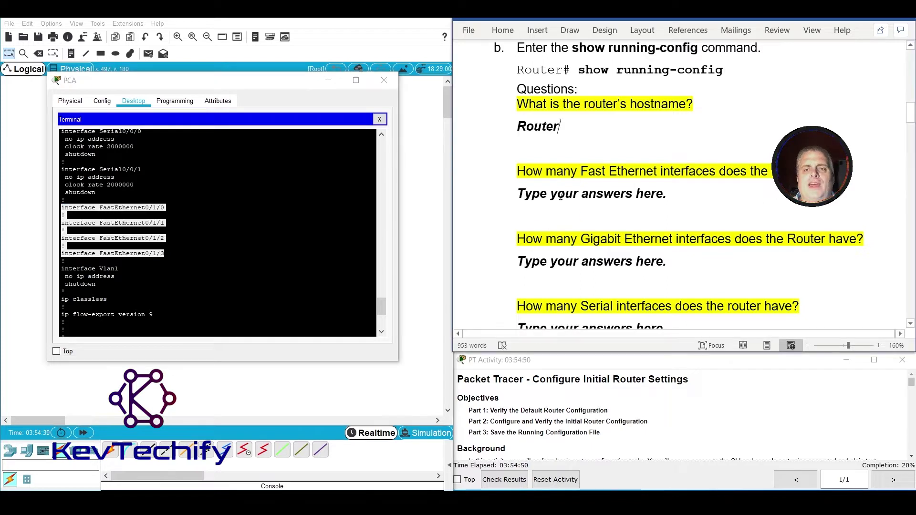
click(510, 193)
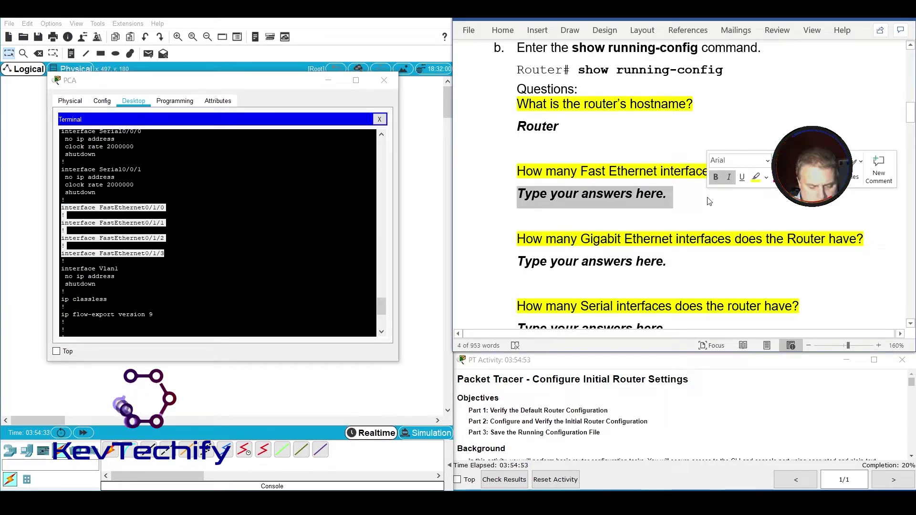
text(4)
key(Return)
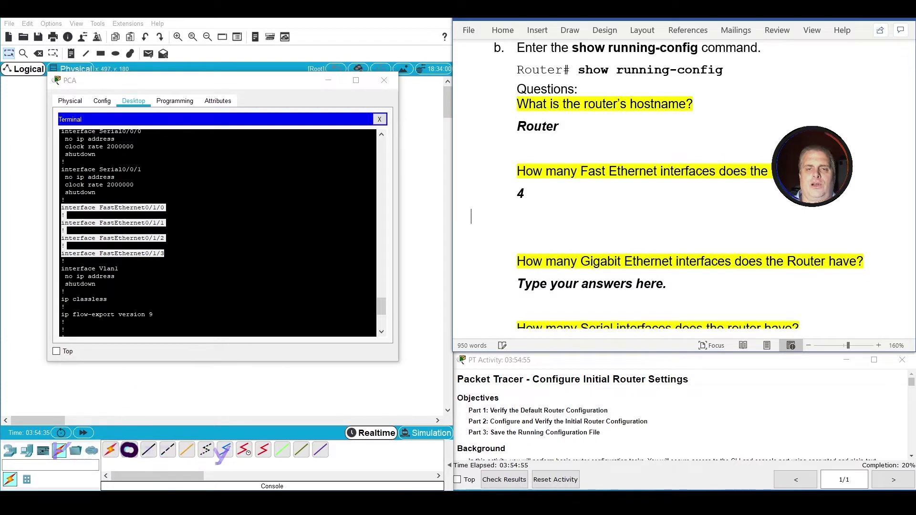
key(BackSpace)
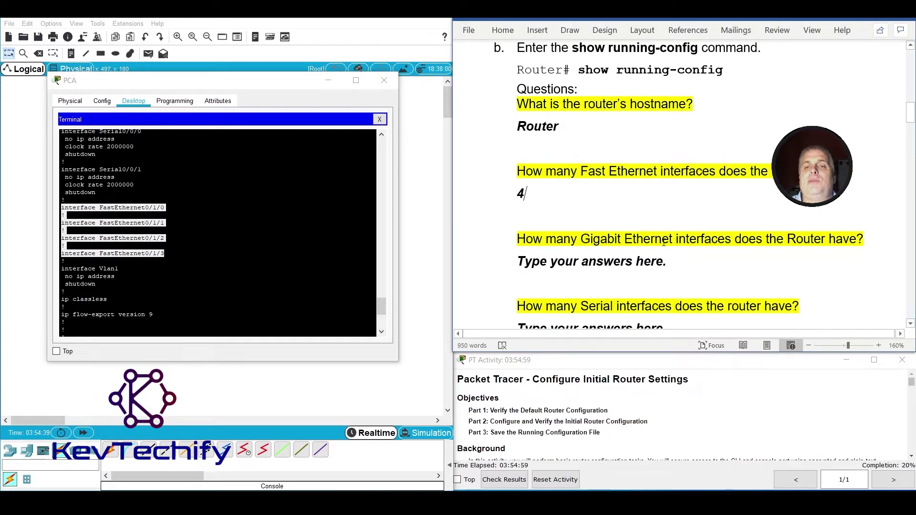
click(382, 308)
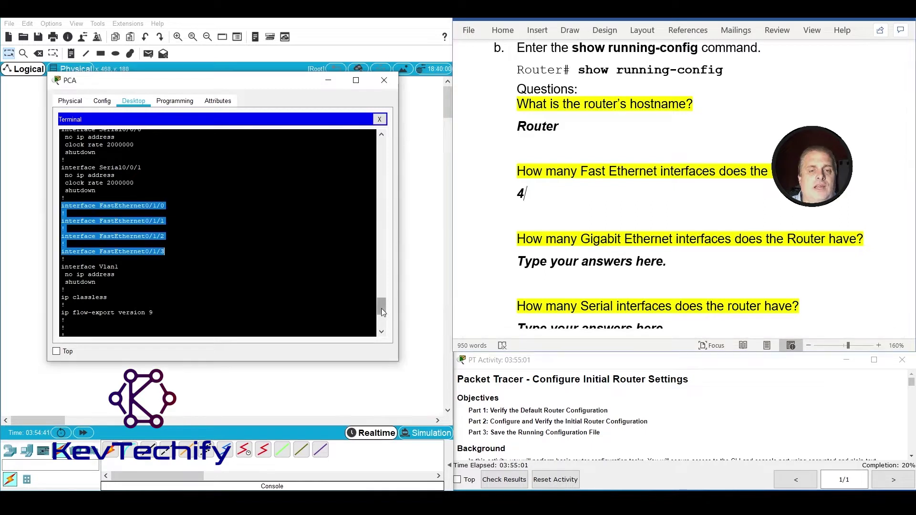
Step: Highlight GigabitEthernet0/0 and 0/1 in the config and replace the Gigabit placeholder with 2
drag(382, 308, 382, 267)
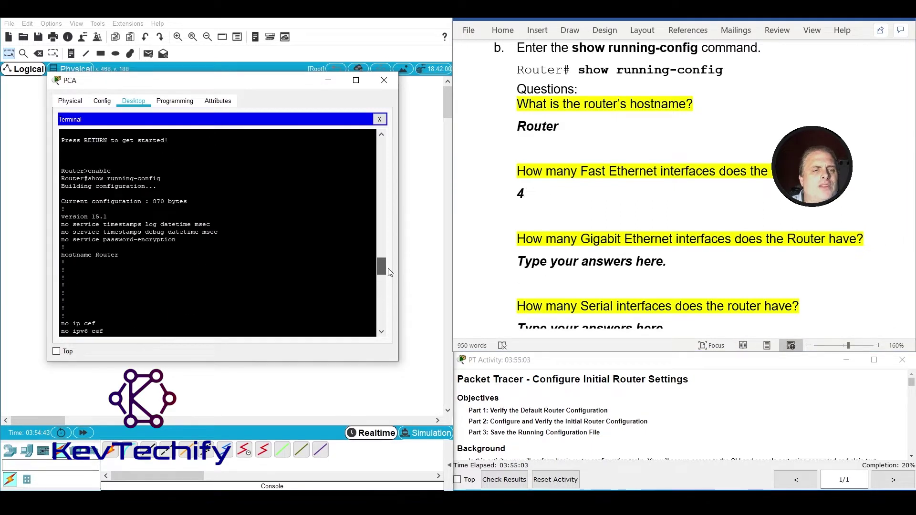
drag(88, 179, 157, 186)
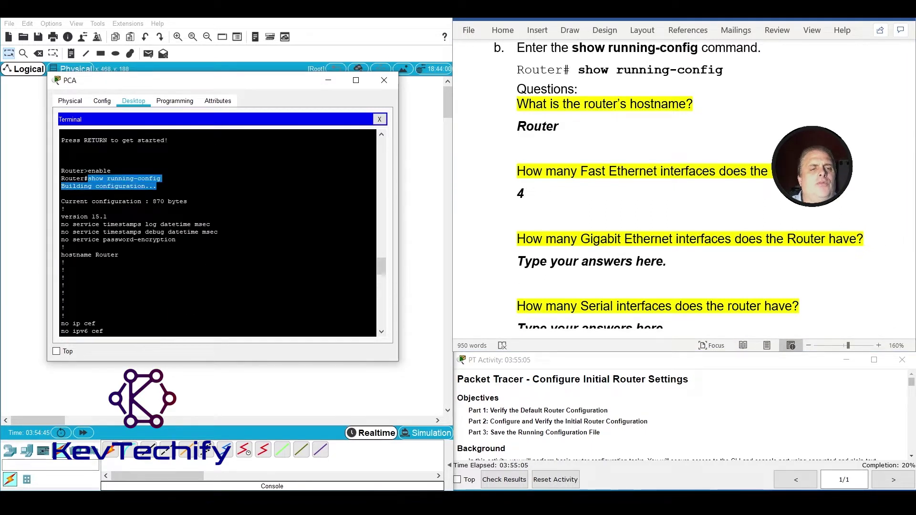
drag(382, 263, 387, 295)
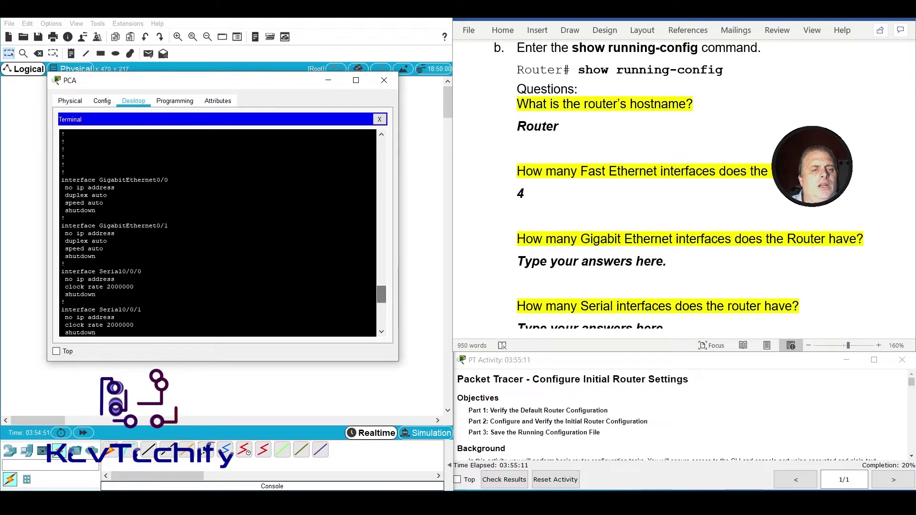
drag(61, 180, 115, 188)
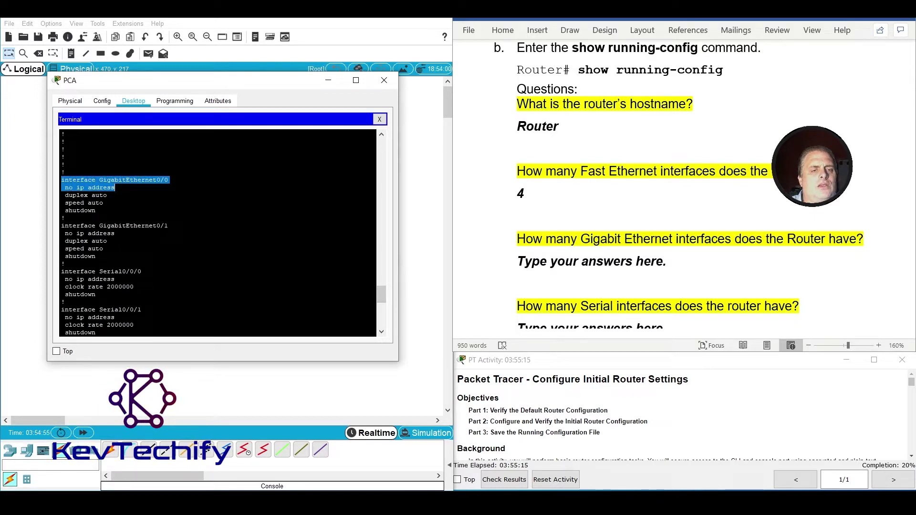
drag(115, 188, 115, 234)
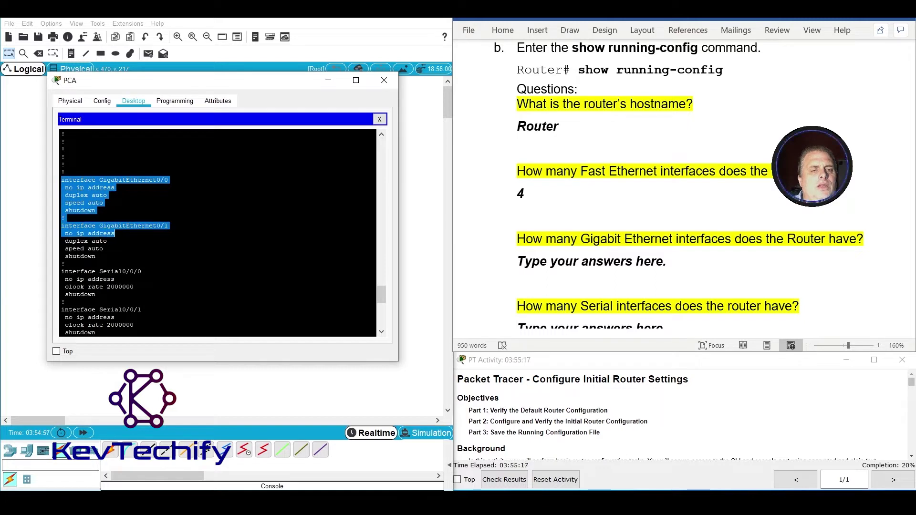
click(518, 261)
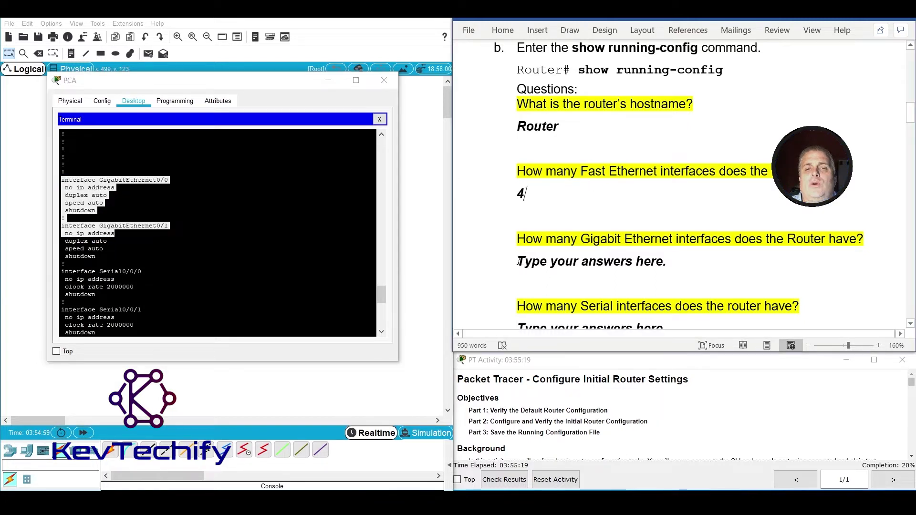
drag(518, 262, 674, 264)
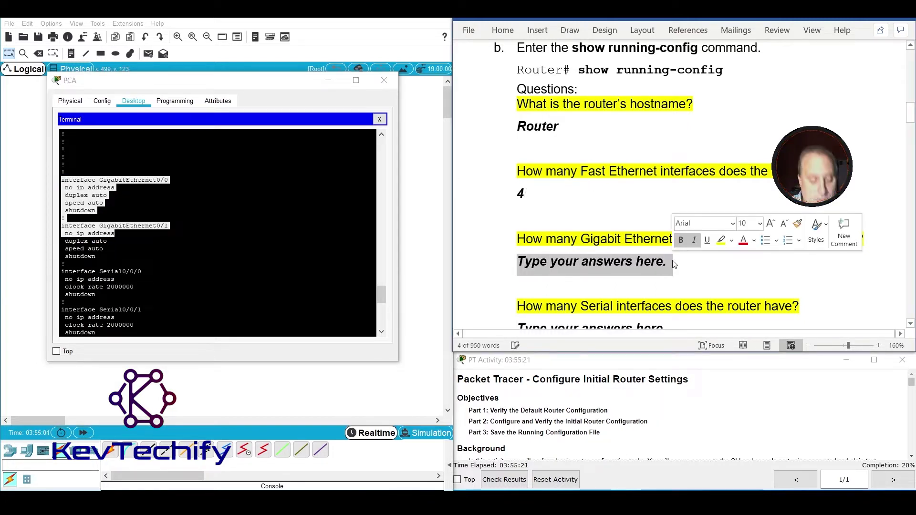
text(2)
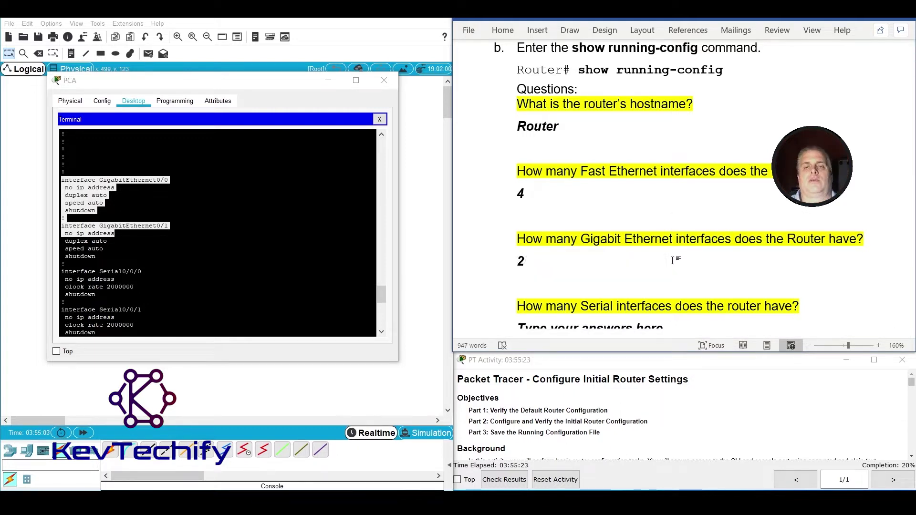
Step: Mark Serial0/0/0 and Serial0/0/1 in the config and replace the Serial placeholder with 2
scroll(659, 248, down, 4)
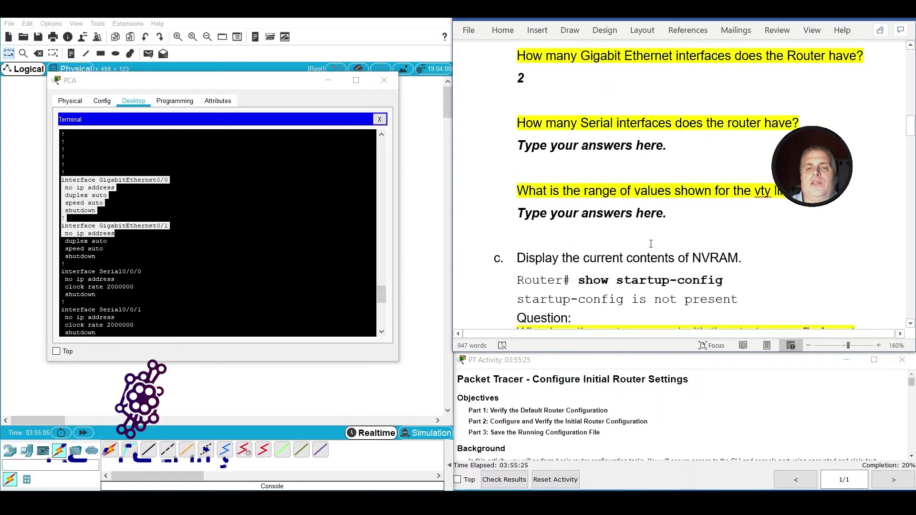
click(218, 267)
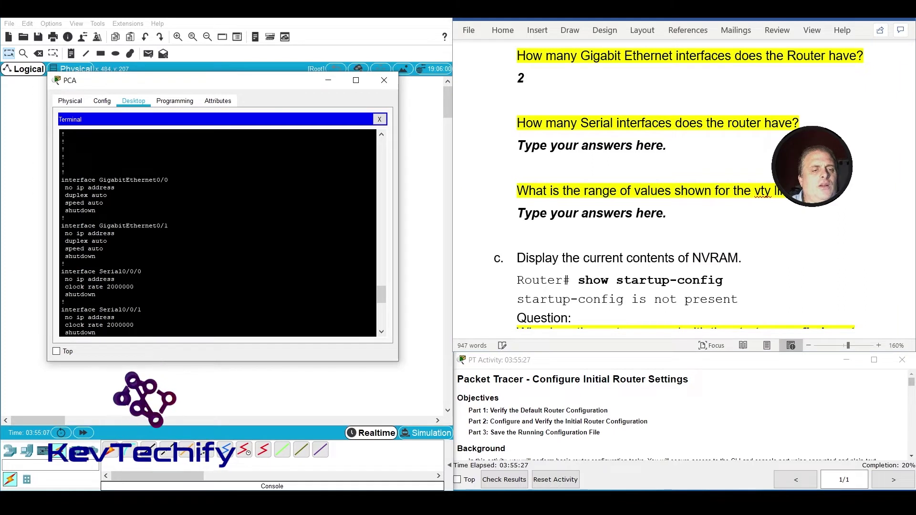
scroll(218, 234, down, 3)
drag(61, 214, 142, 215)
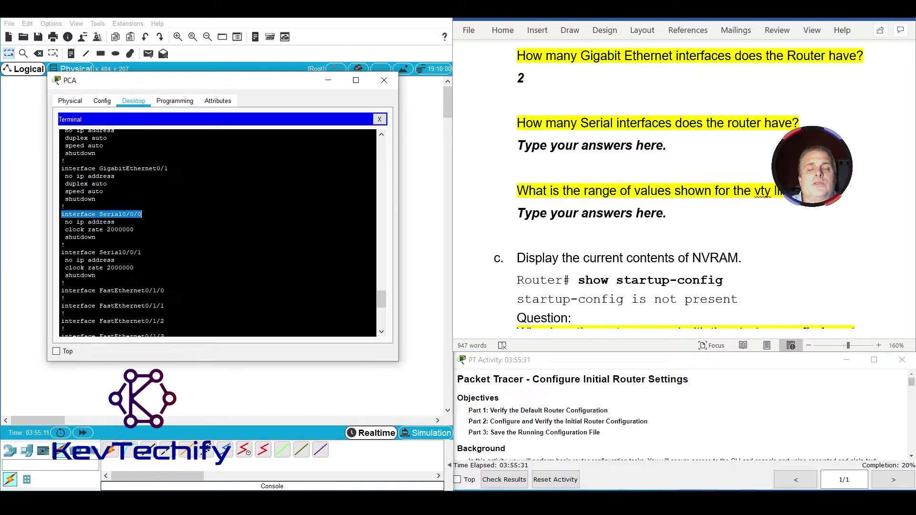
drag(142, 214, 115, 260)
click(564, 171)
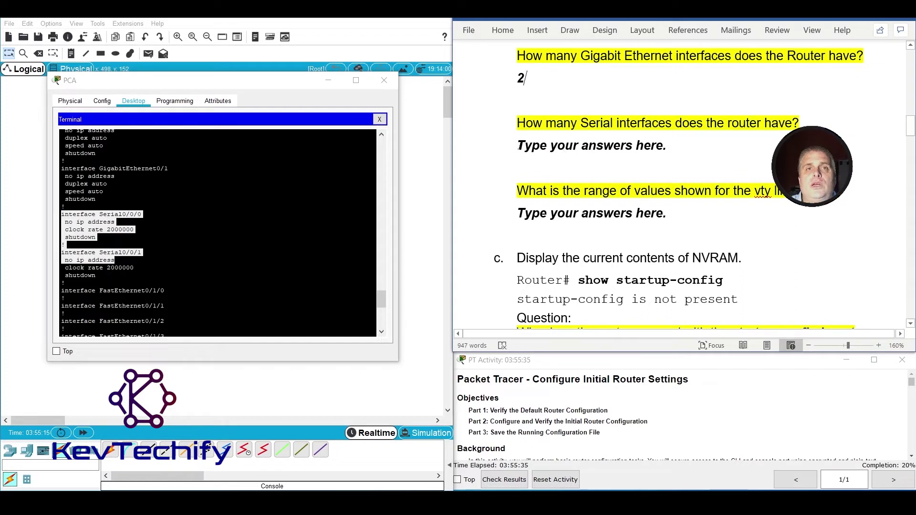
drag(519, 146, 693, 145)
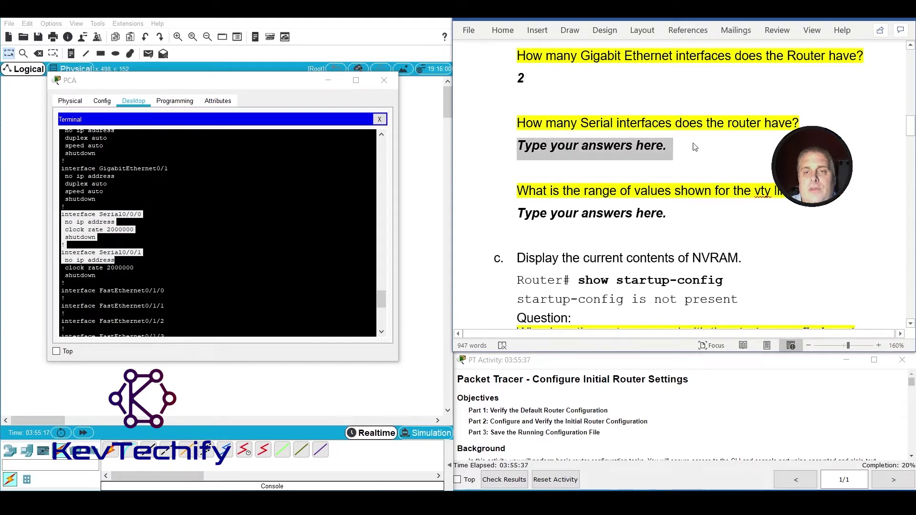
text(2)
scroll(651, 205, down, 1)
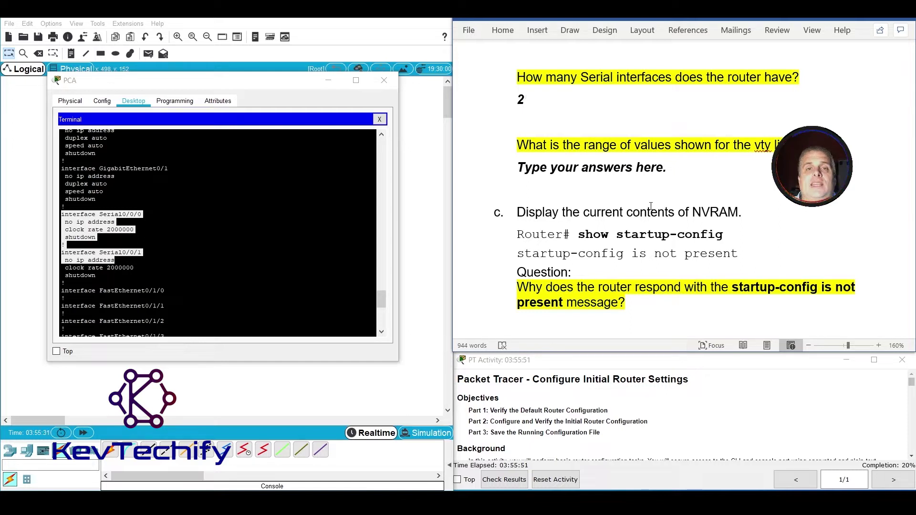
Step: Locate the 'line vty 0 4' entry in the config and type 0 4 under the vty question
scroll(218, 233, down, 4)
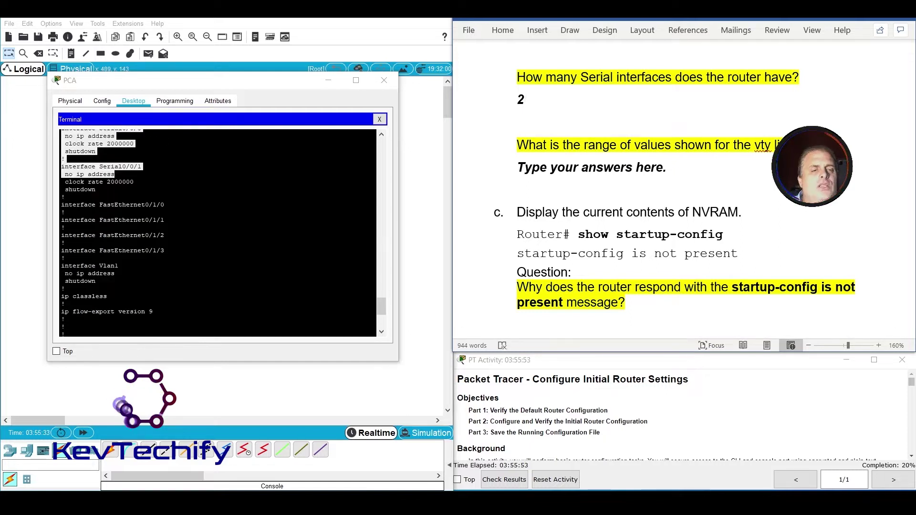
scroll(217, 233, down, 6)
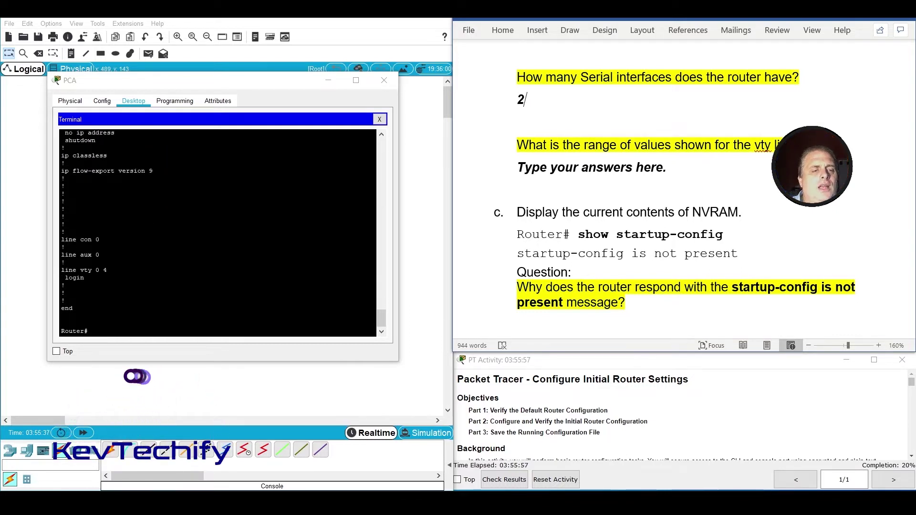
drag(62, 240, 100, 240)
double_click(69, 255)
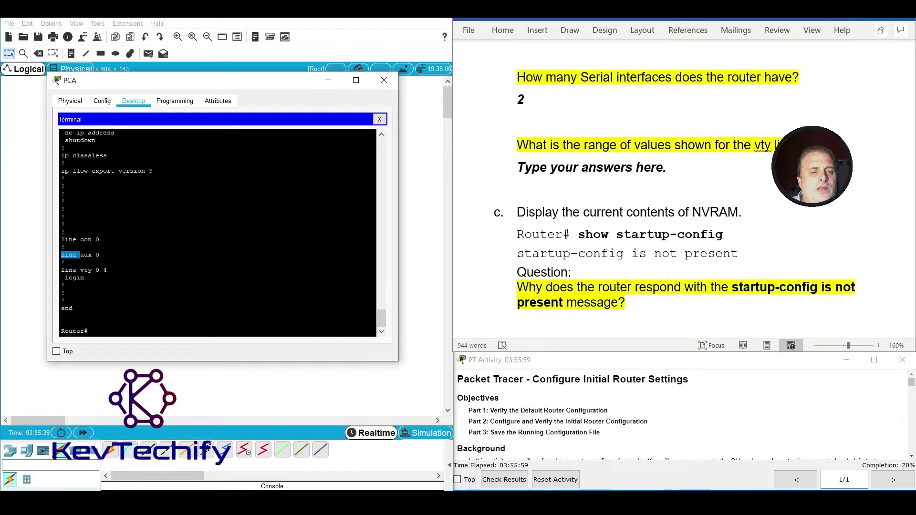
click(76, 270)
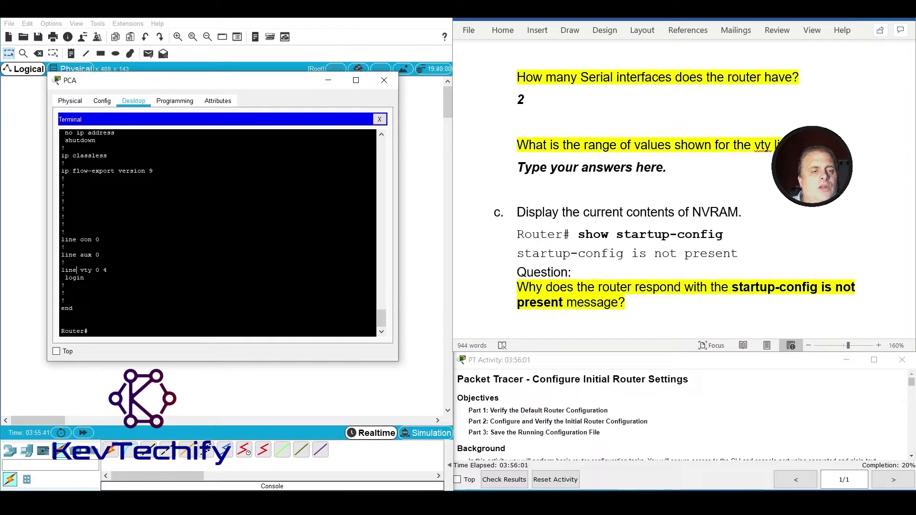
drag(61, 270, 88, 270)
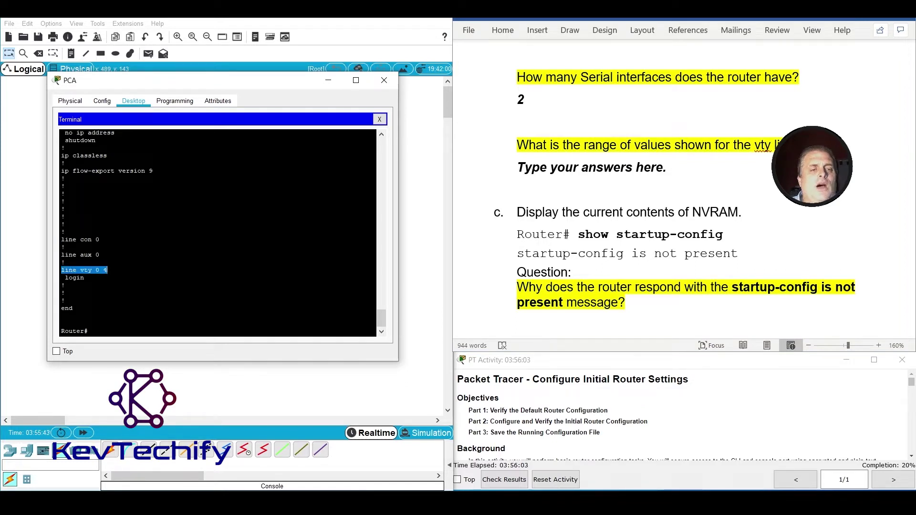
click(98, 270)
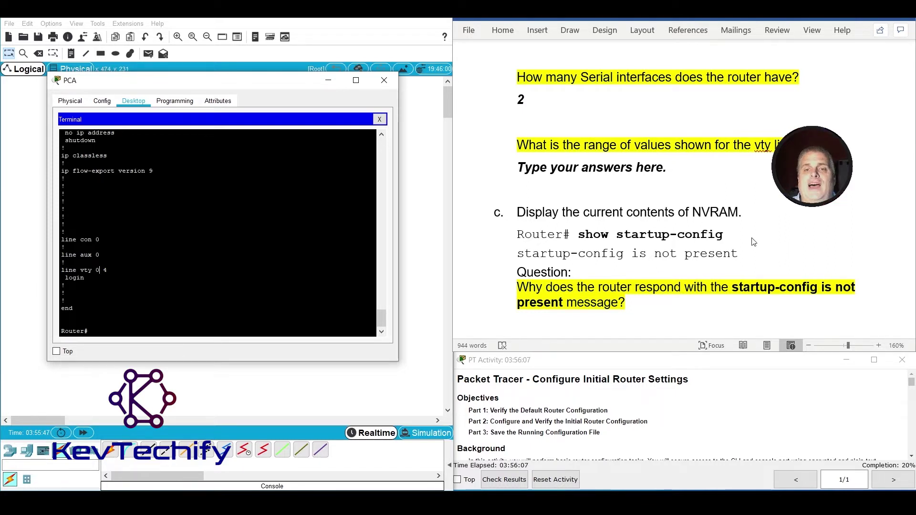
click(620, 169)
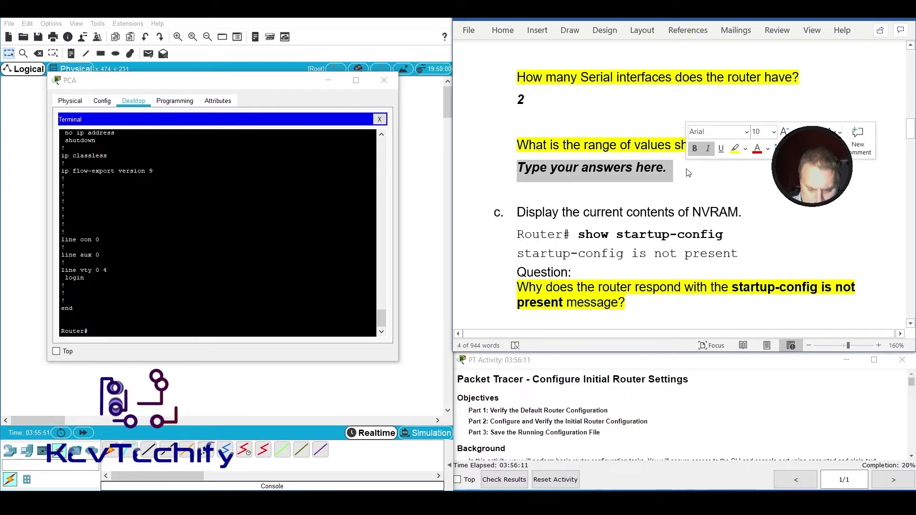
text(0 4)
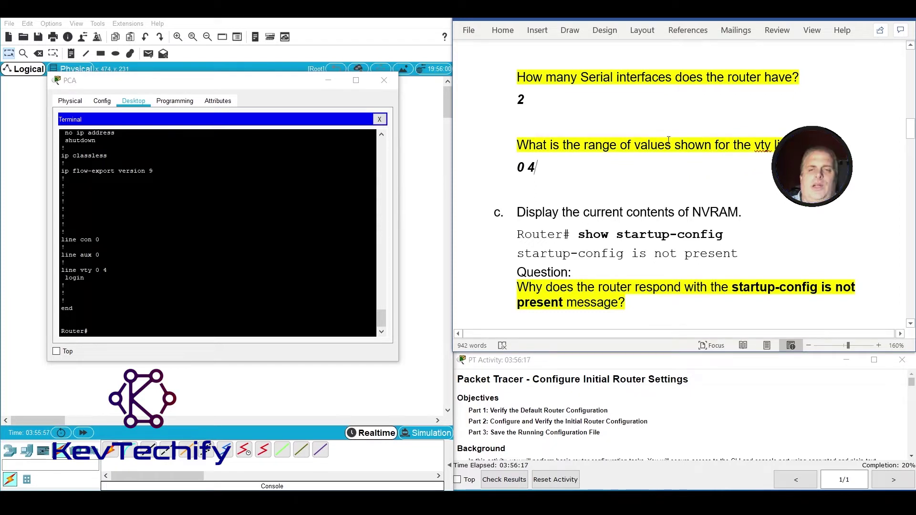
scroll(669, 139, down, 3)
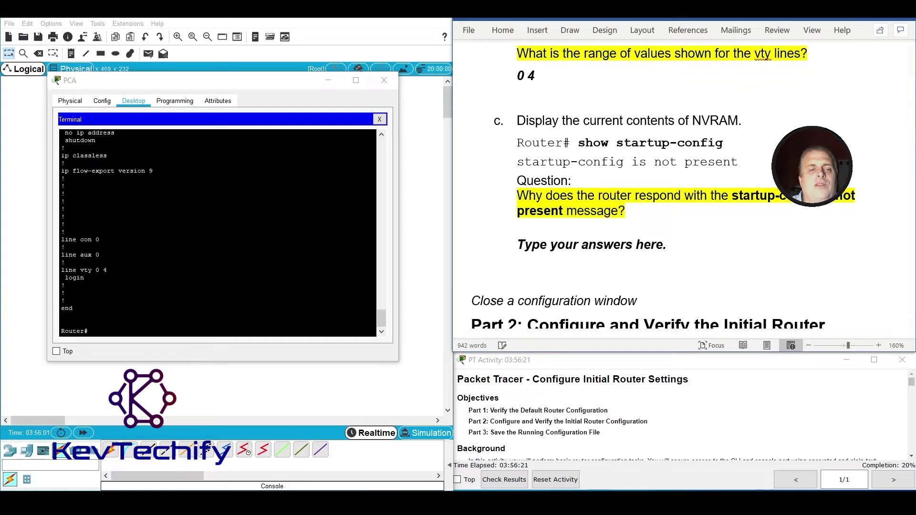
Step: Run show startup-config at the Router# prompt, which reports startup-config is not present
click(62, 323)
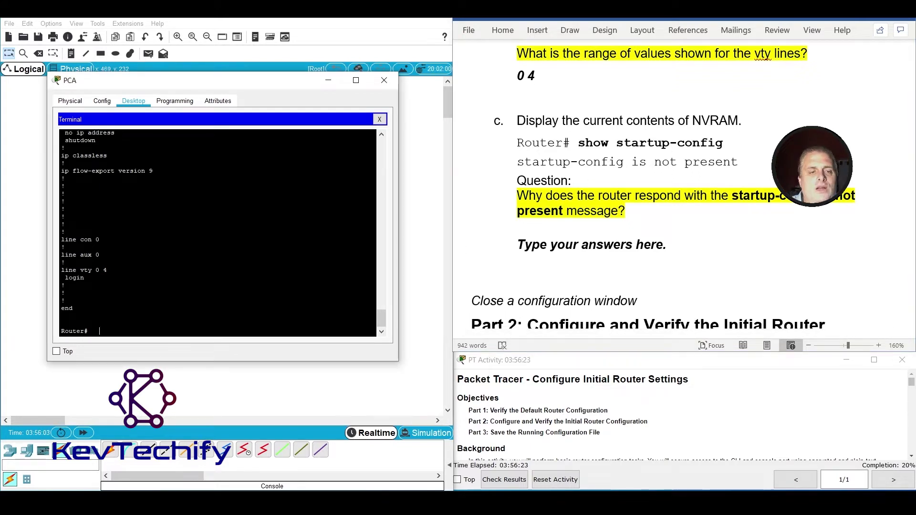
text(show)
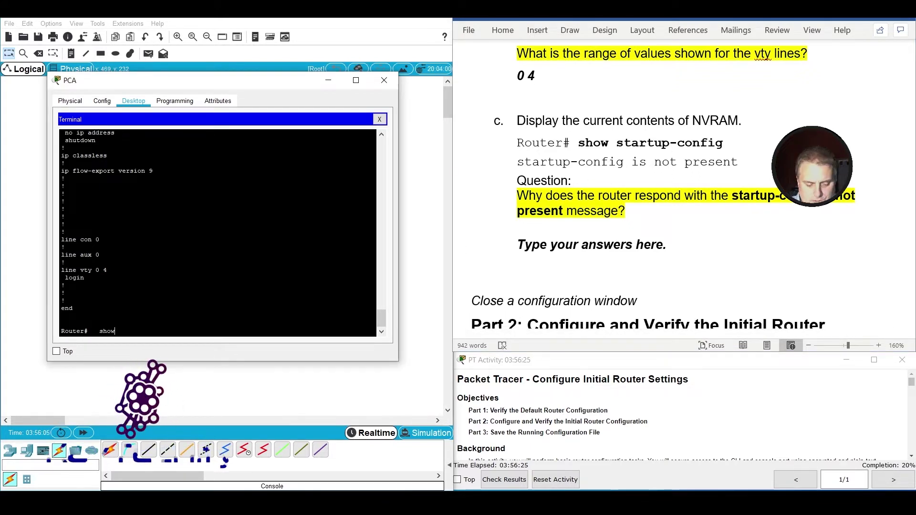
text( startu)
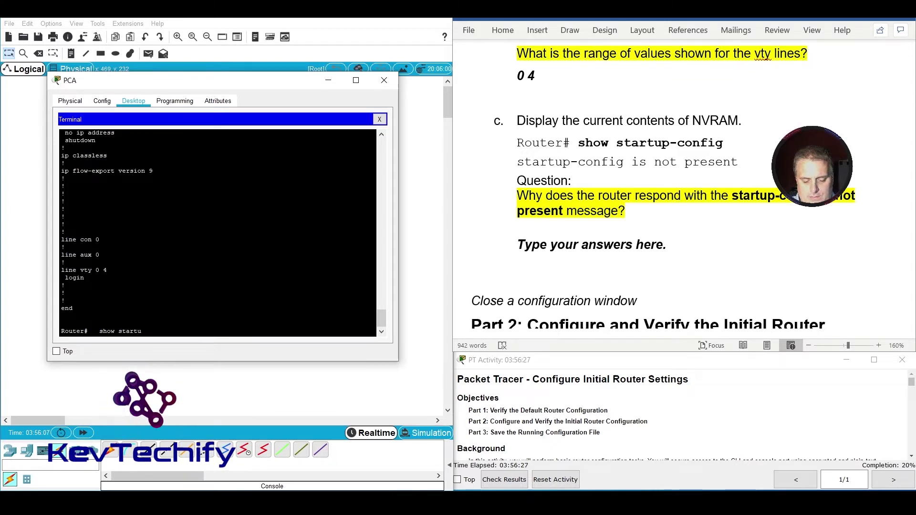
text(p-config)
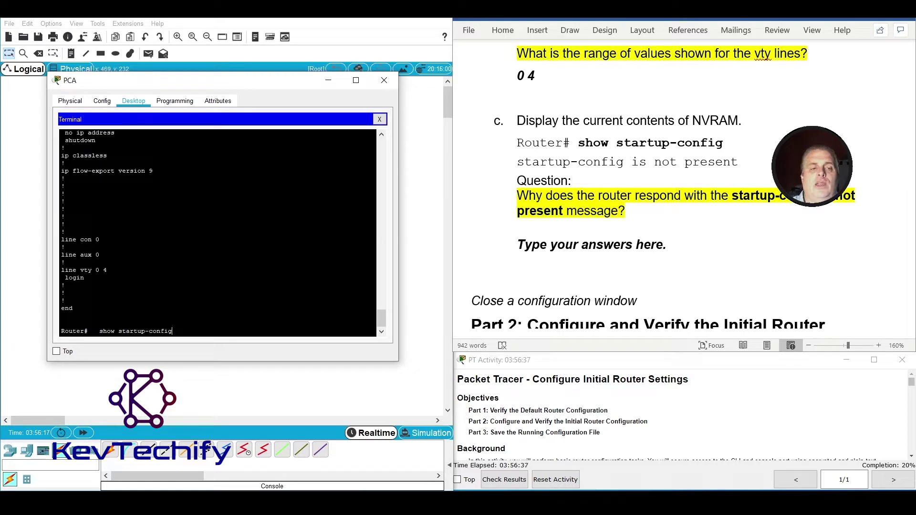
key(Return)
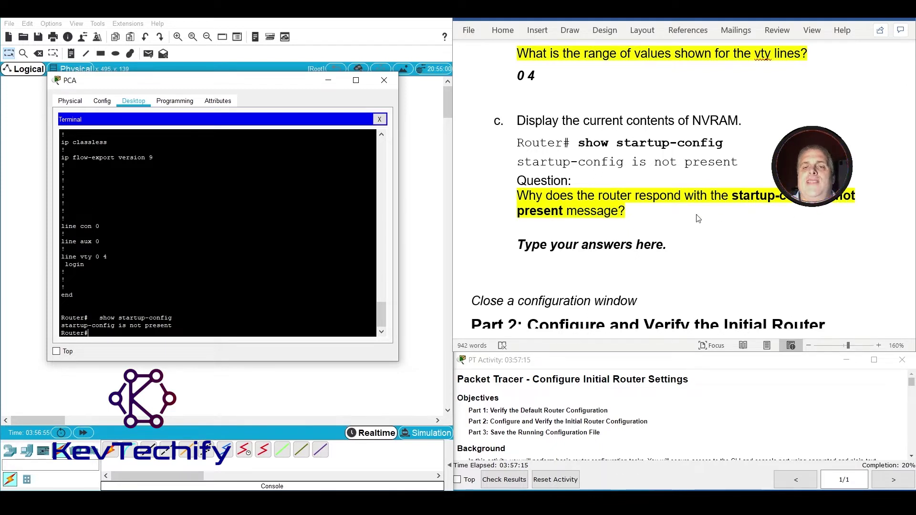
click(524, 245)
Step: Replace the placeholder with 'It displays this message because the configuration file was not saved to NVRAM.'
drag(519, 245, 668, 252)
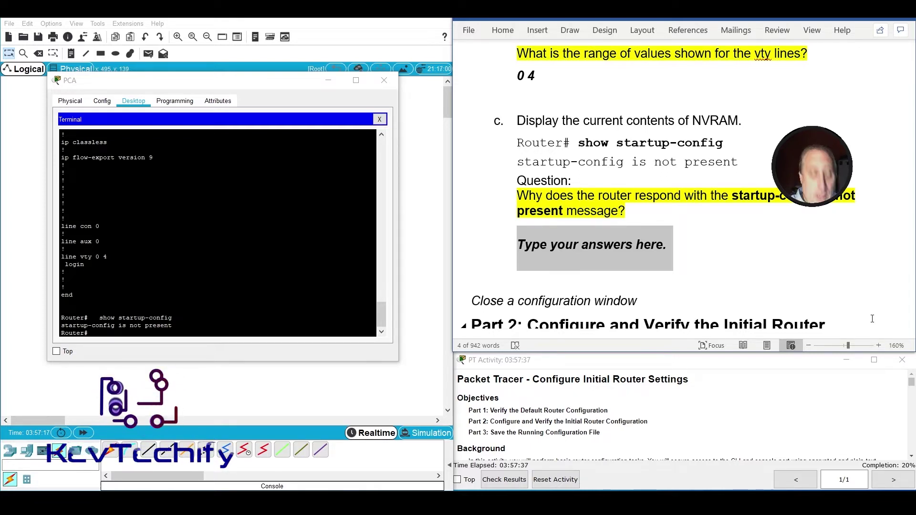
text(It)
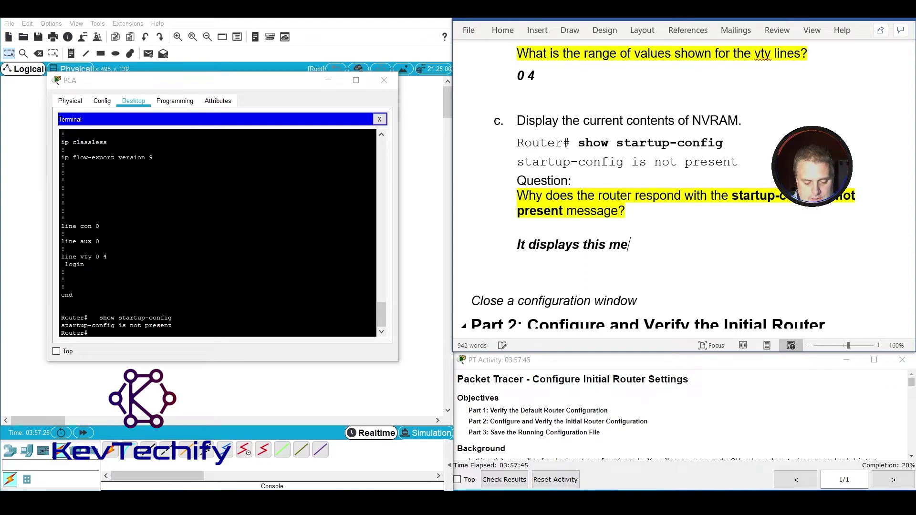
text(displays this message)
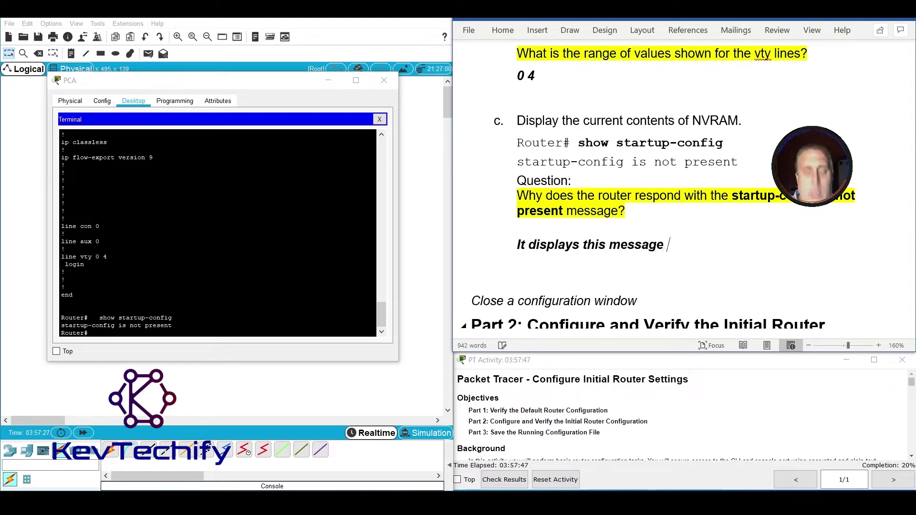
text( because e)
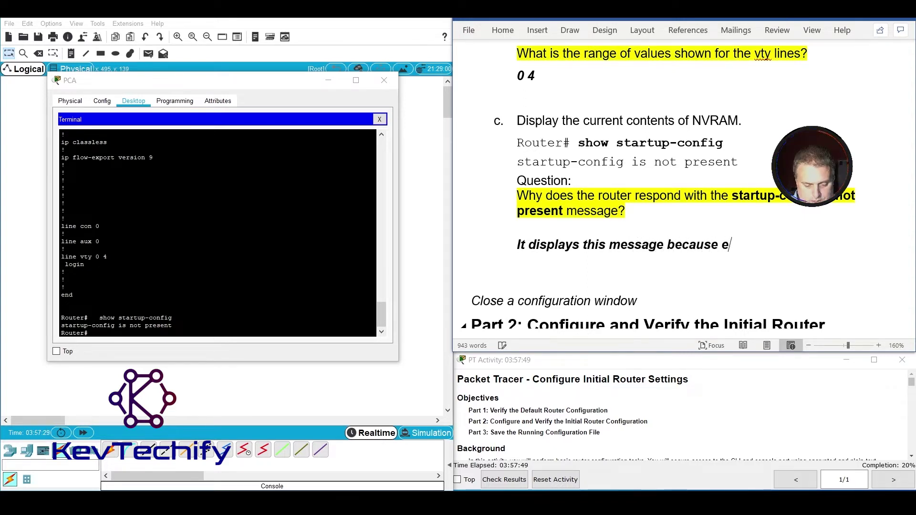
text(the configur)
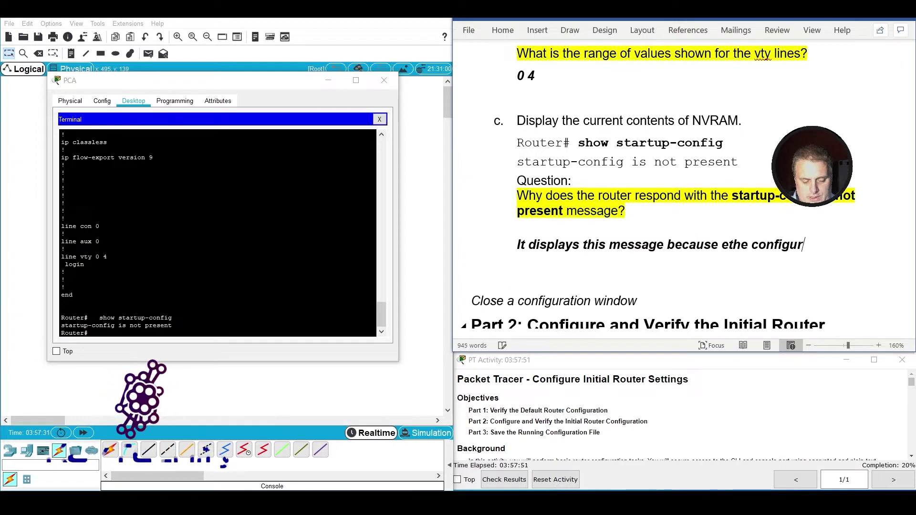
text(ation)
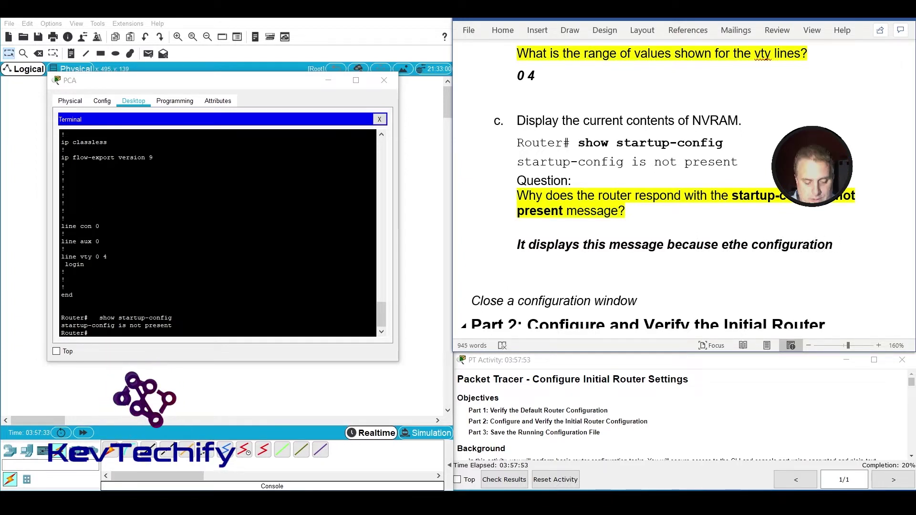
text( file was not)
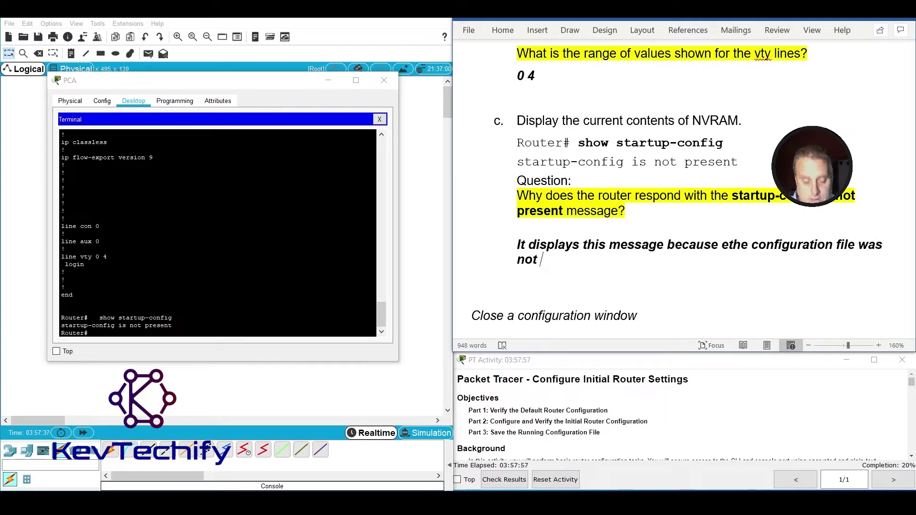
text( saved t)
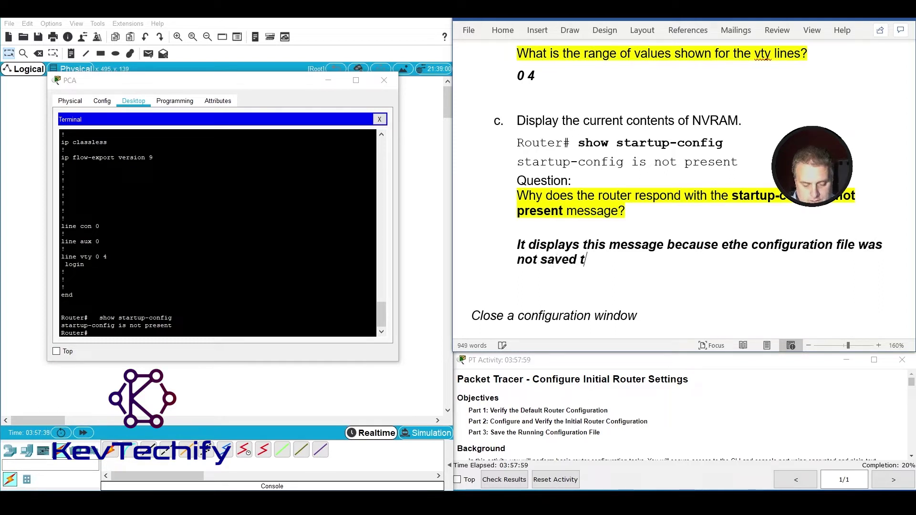
text(o NVRA)
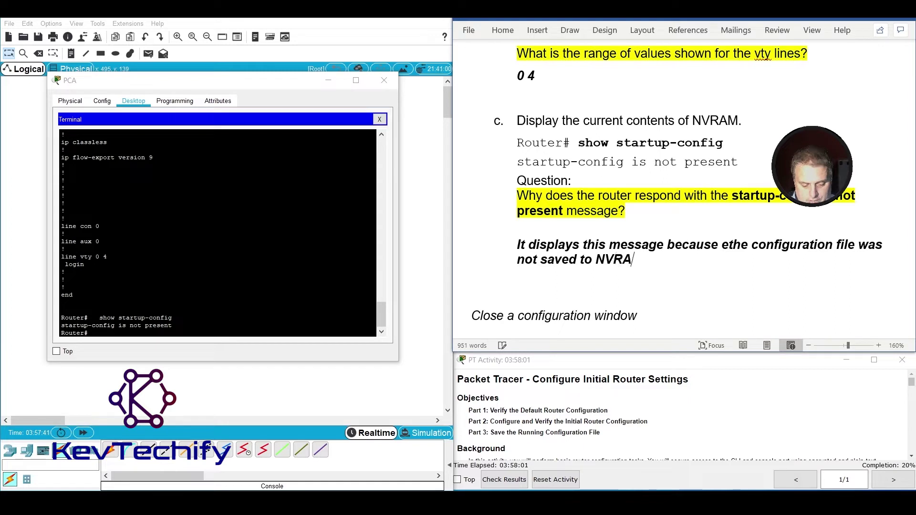
text(M.)
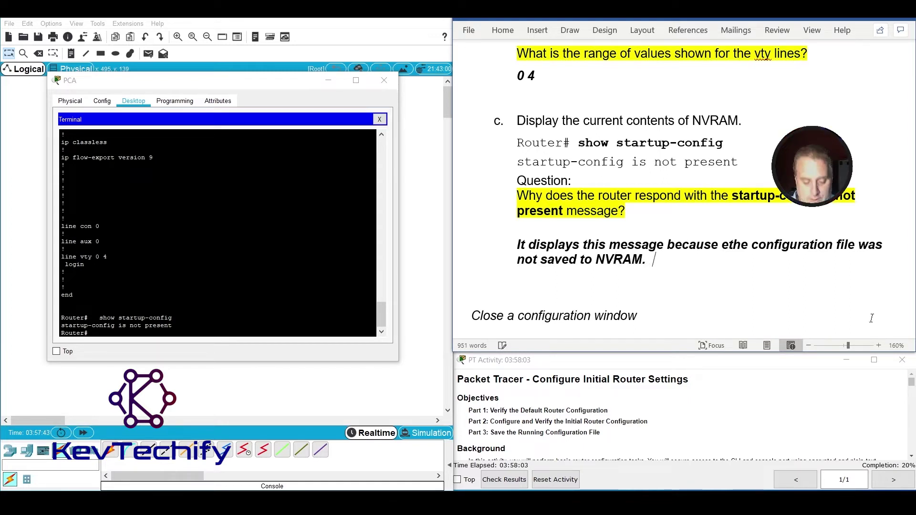
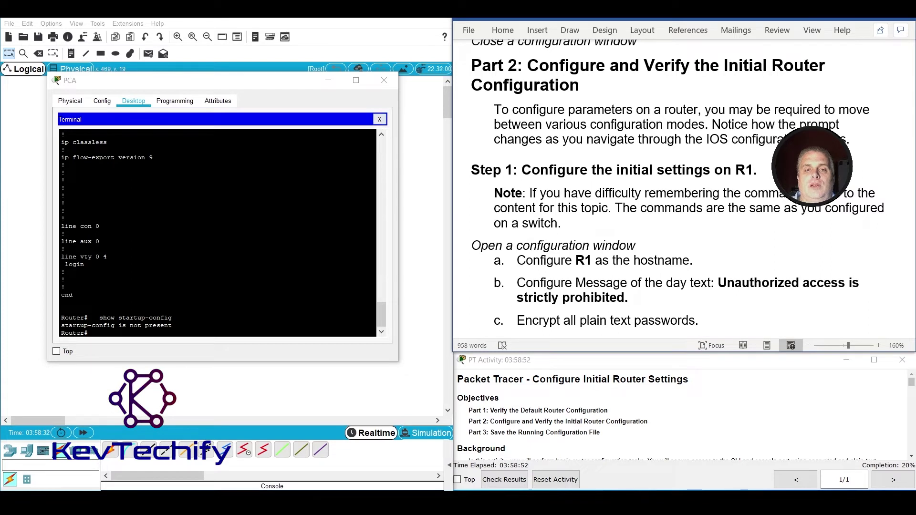
Step: Focus the PCA terminal, which shows that startup-config is not present
click(65, 272)
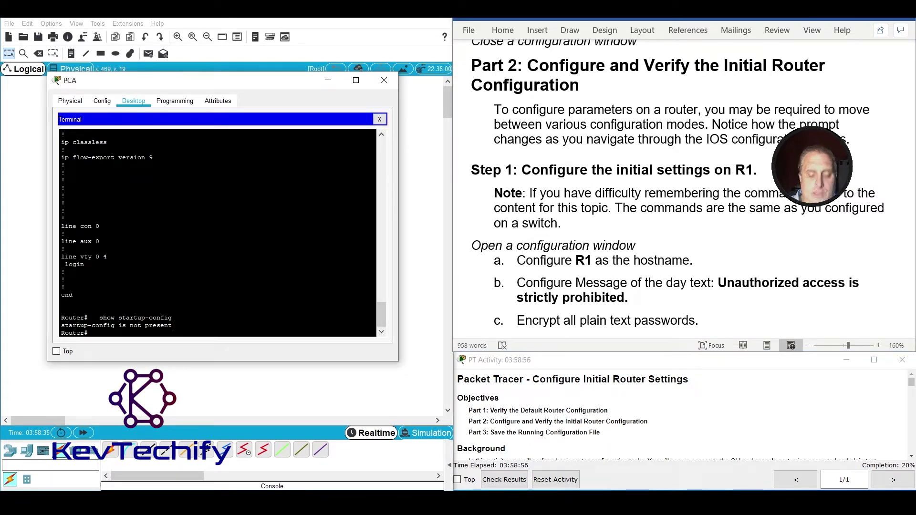
Step: Enter global configuration mode with configure terminal, correcting the mistyped command
key(Return)
key(Return)
key(Return)
key(Return)
key(Return)
key(Return)
key(Return)
key(Return)
key(Return)
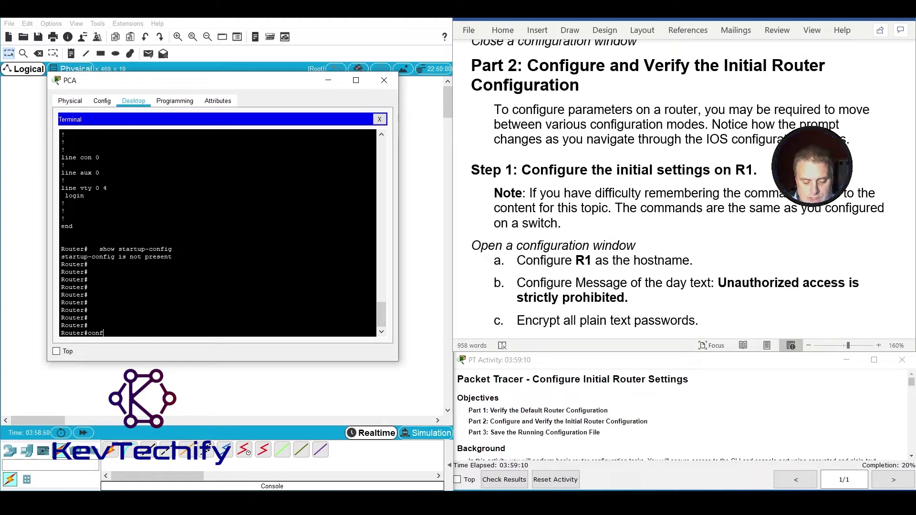
text(ure t)
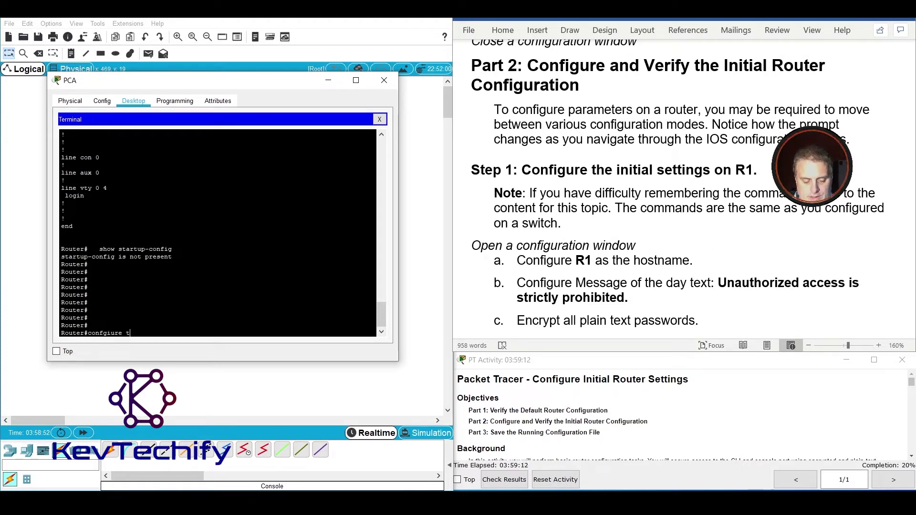
text(er)
text(minal)
key(Return)
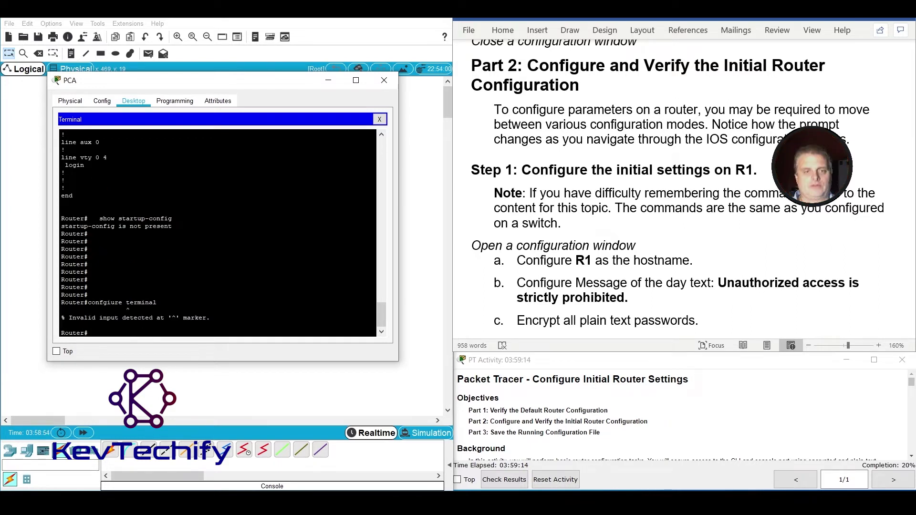
key(Up)
key(Up)
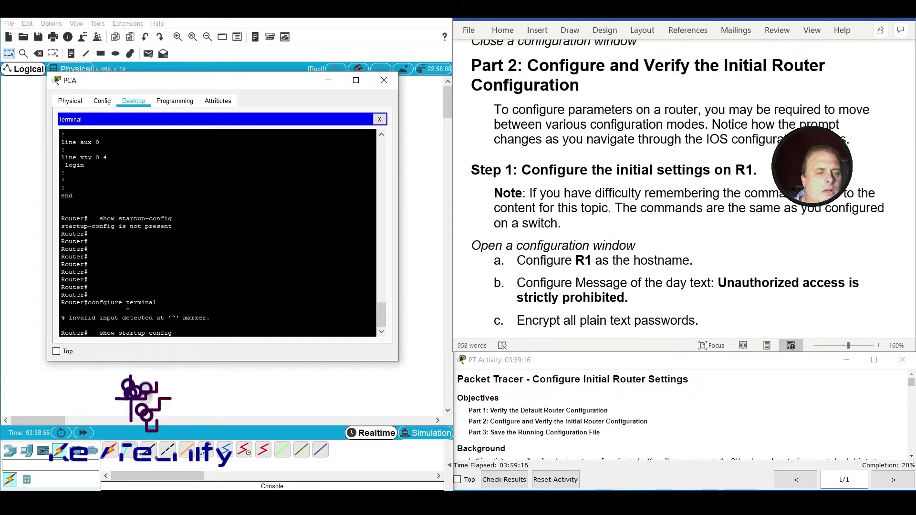
key(Down)
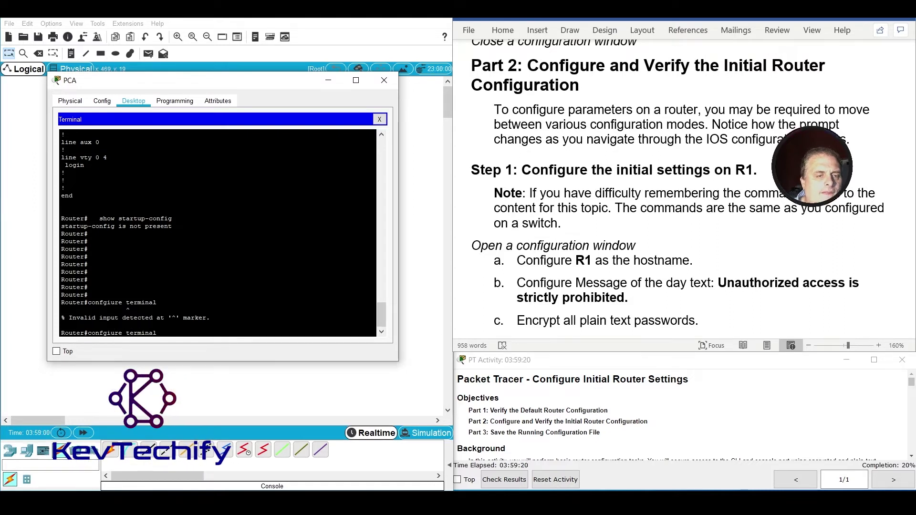
key(Left)
key(Left)
key(Left)
key(Left)
key(BackSpace)
key(BackSpace)
text(ig)
key(Return)
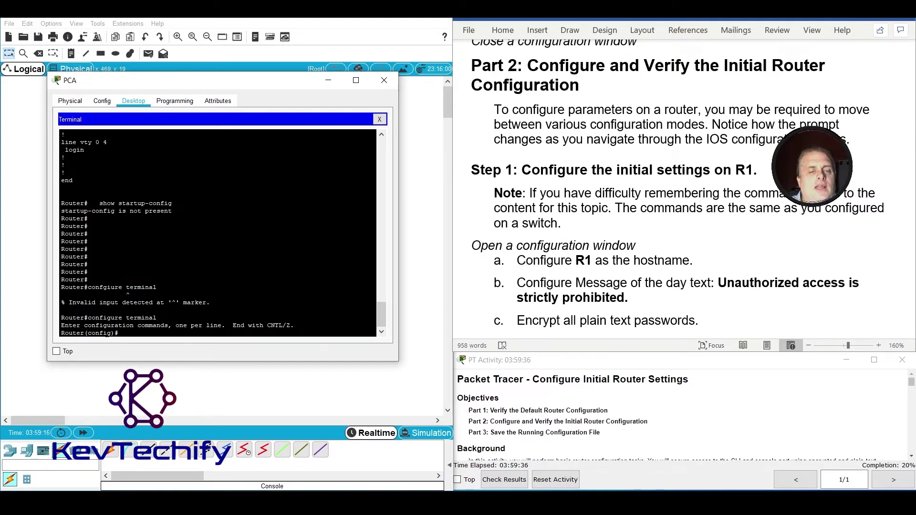
Step: Set the router's hostname to R1
drag(89, 334, 113, 335)
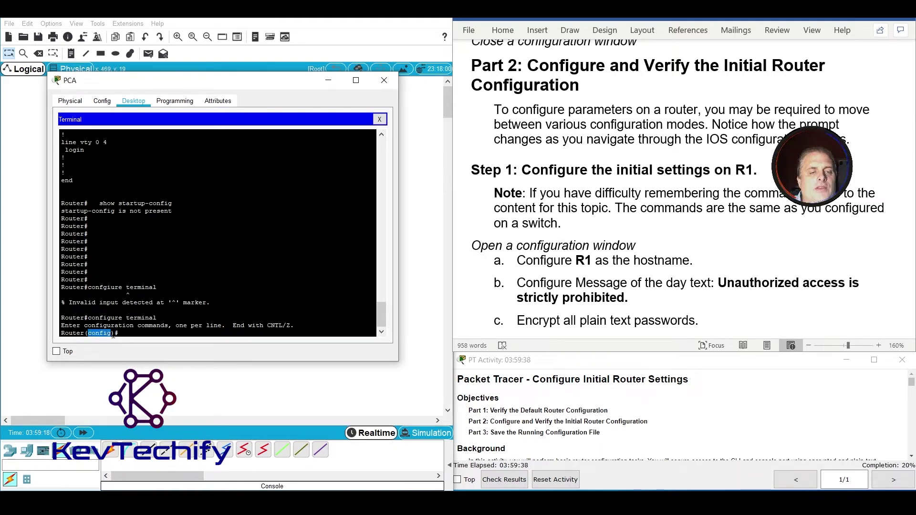
click(126, 336)
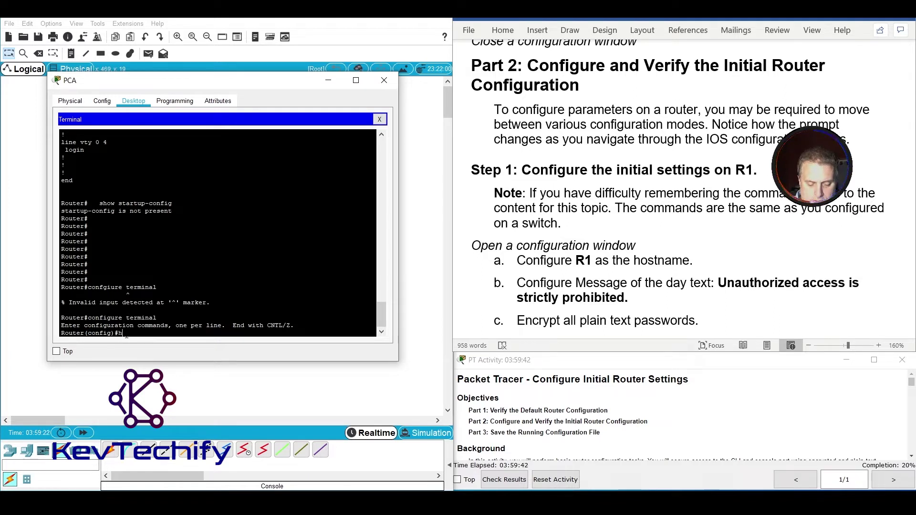
text(hostname)
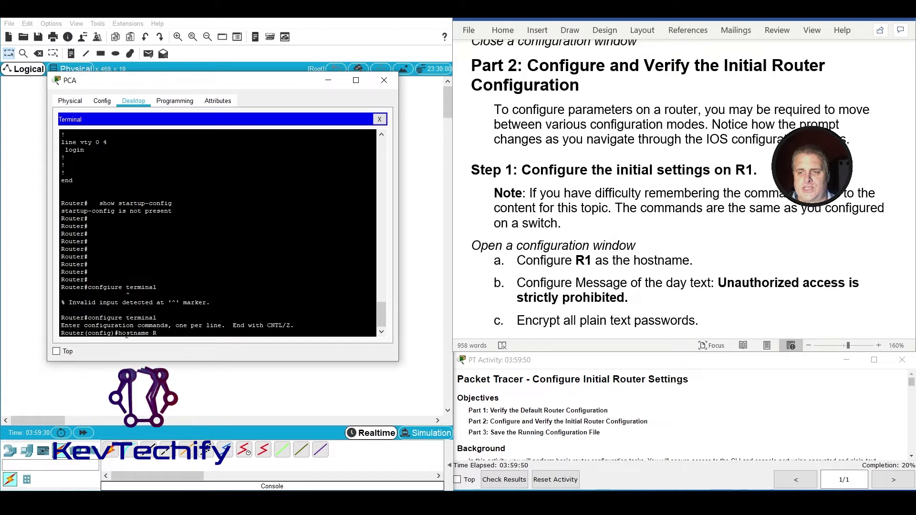
text( R)
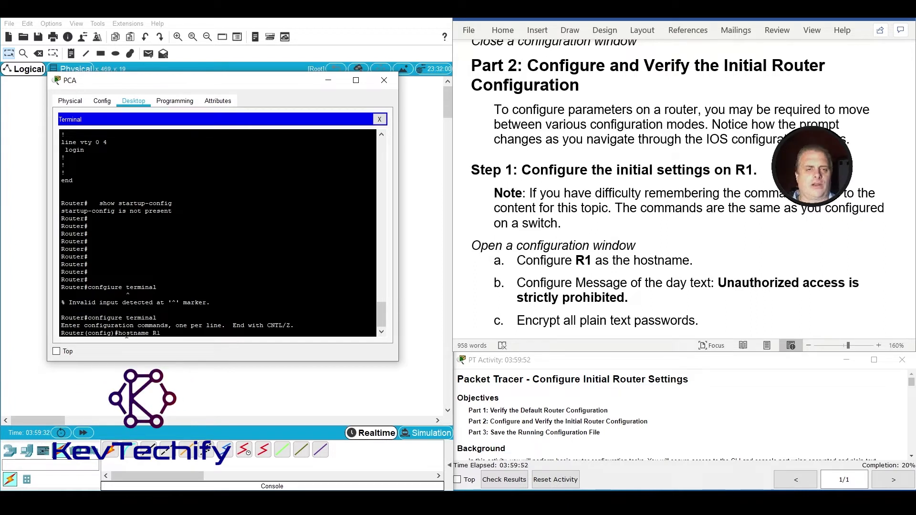
text(1)
key(Return)
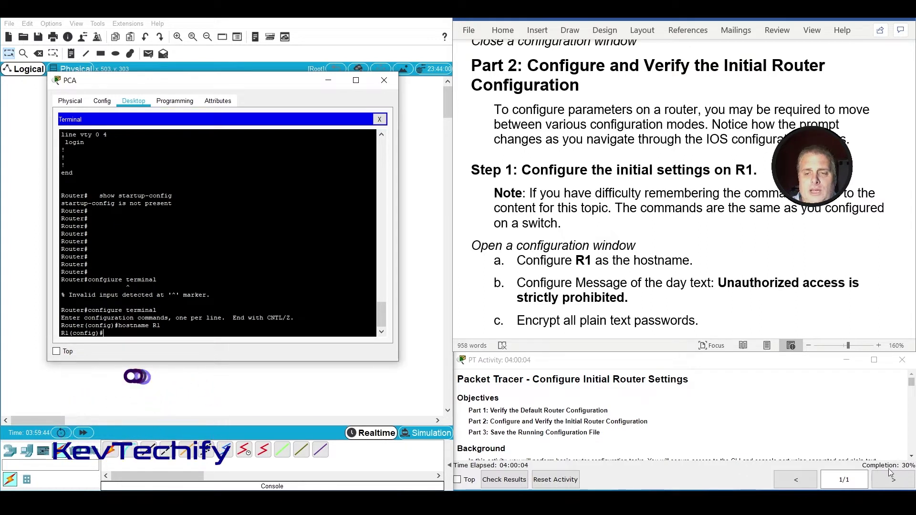
Step: Check results and review the 24/80 score under Assessment Items, closing the PCA terminal
click(501, 480)
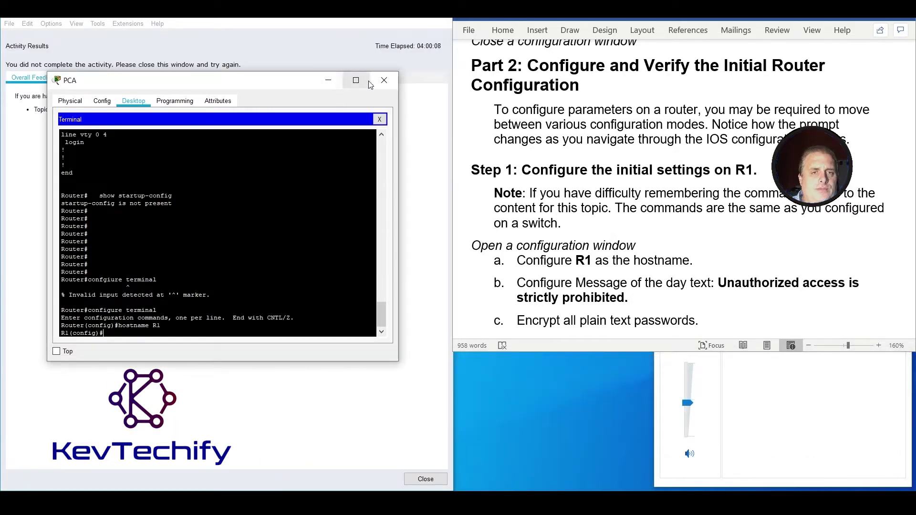
click(384, 80)
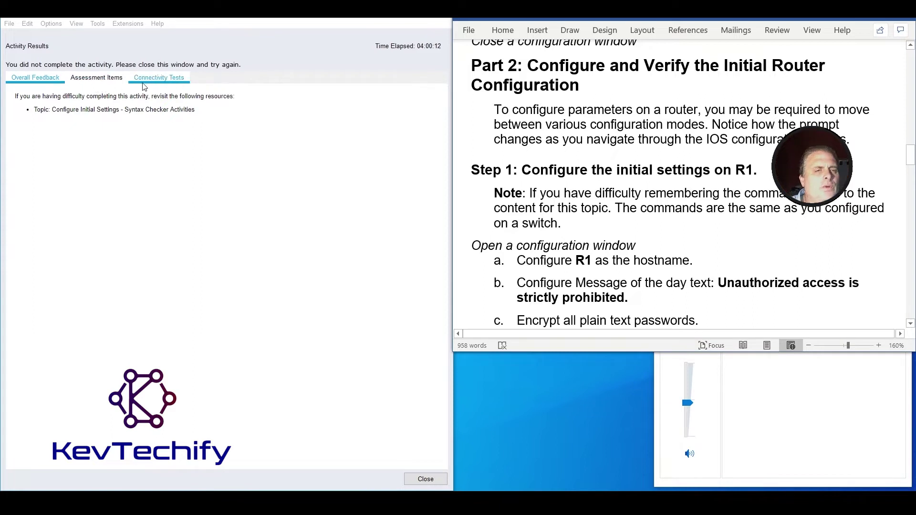
click(97, 78)
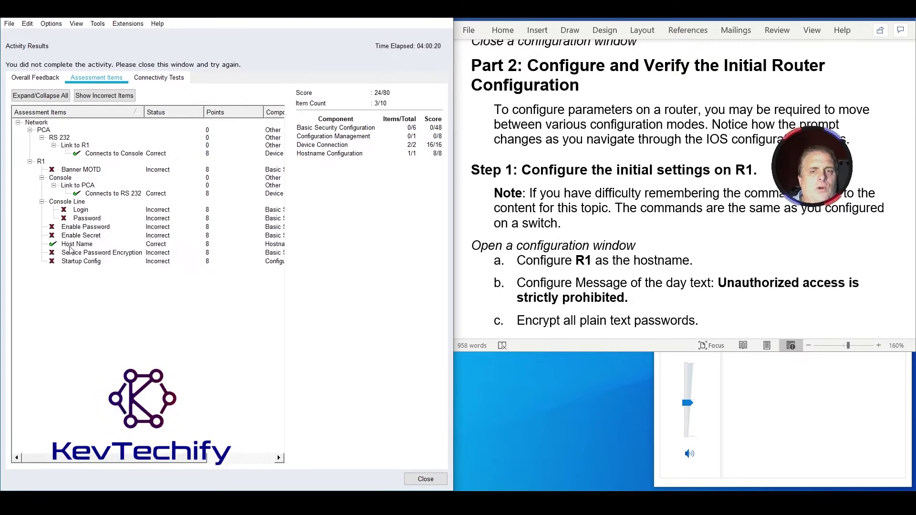
scroll(549, 230, down, 2)
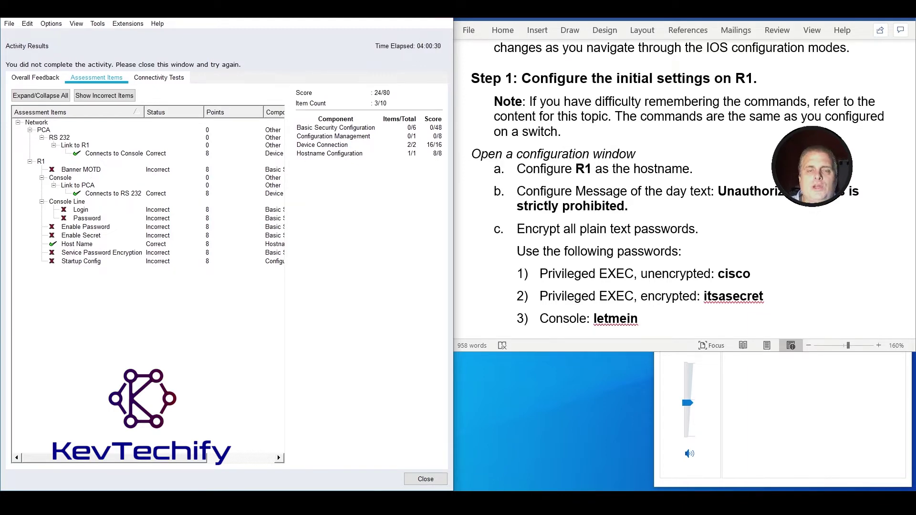
key(Escape)
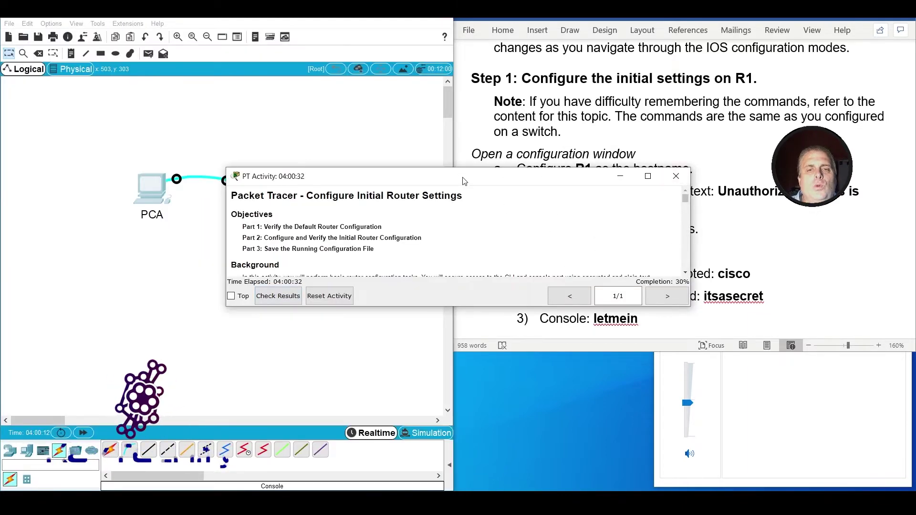
Step: Move the activity instructions aside and reopen PCA's Terminal session to R1 in a wider window
drag(464, 182, 689, 362)
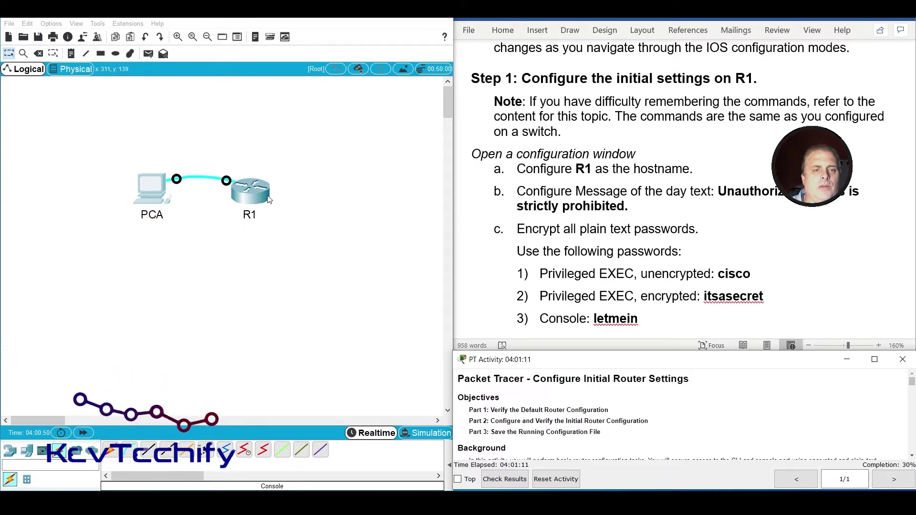
click(158, 198)
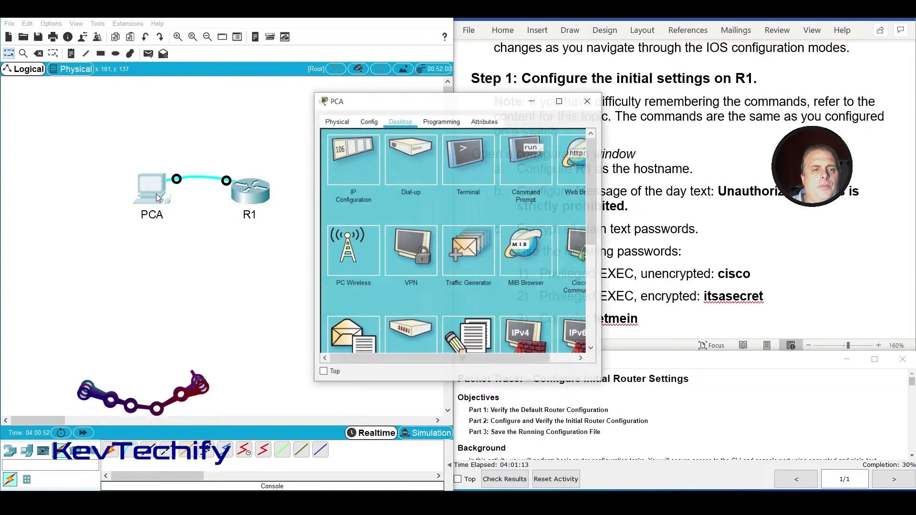
click(470, 162)
drag(494, 105, 210, 81)
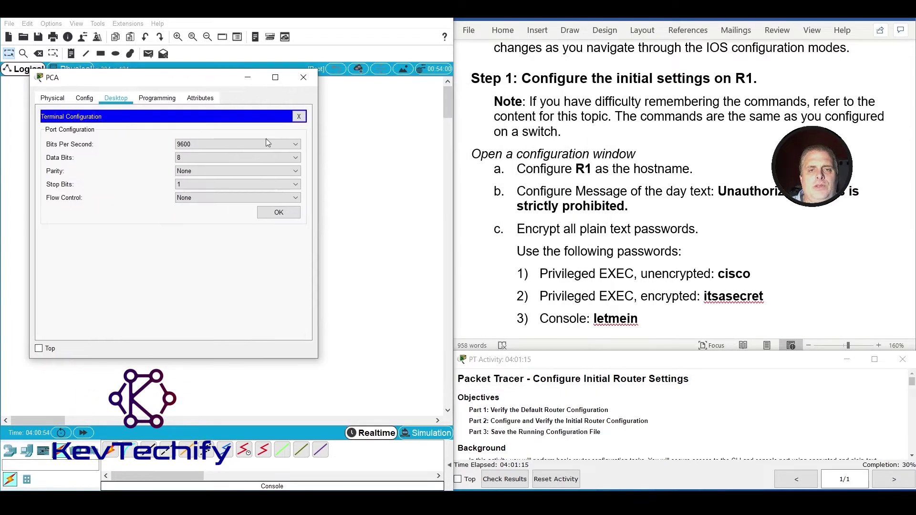
click(279, 212)
drag(318, 222, 423, 220)
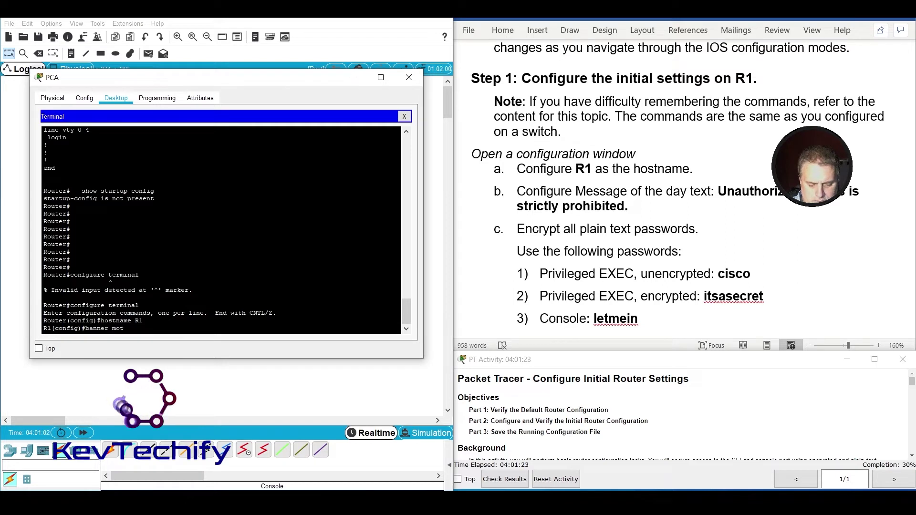
Step: Set R1's MOTD banner to 'Unathorized access is strictly prohibited' using $ delimiters
text(otd )
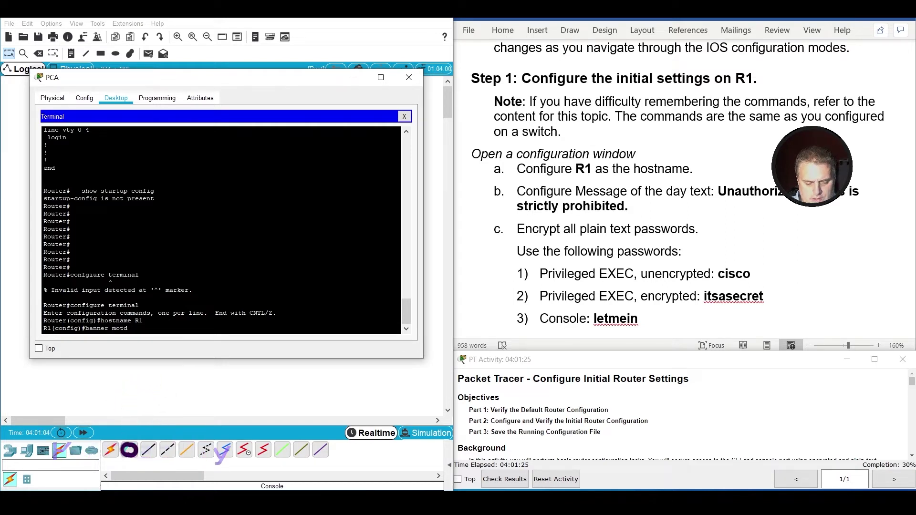
text($)
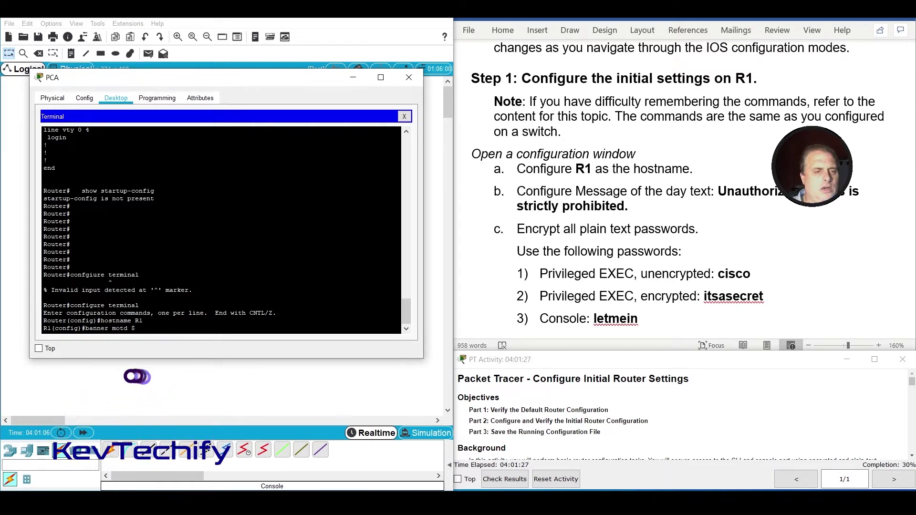
text(?)
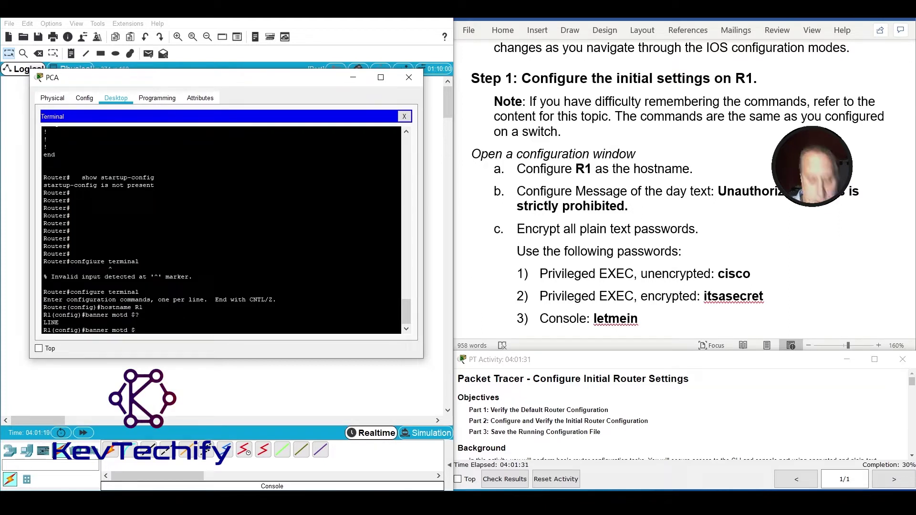
text(Unathorized access i)
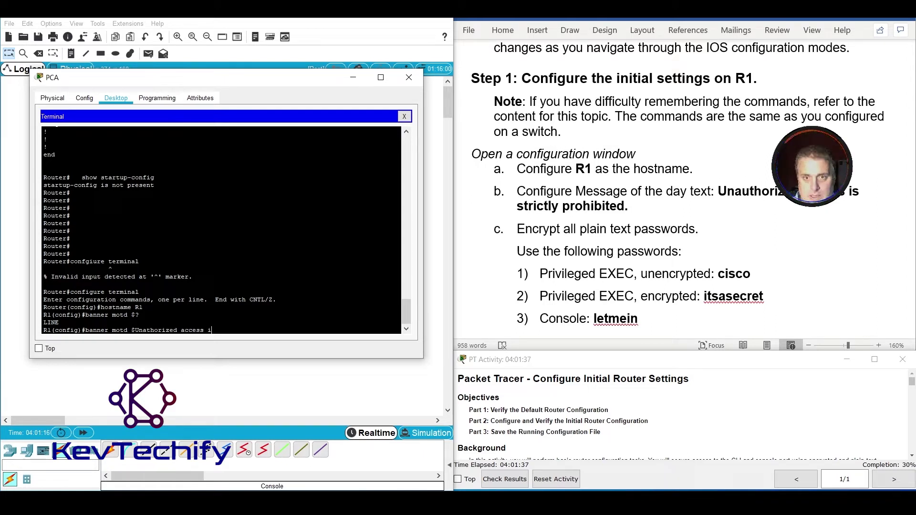
text(s stri)
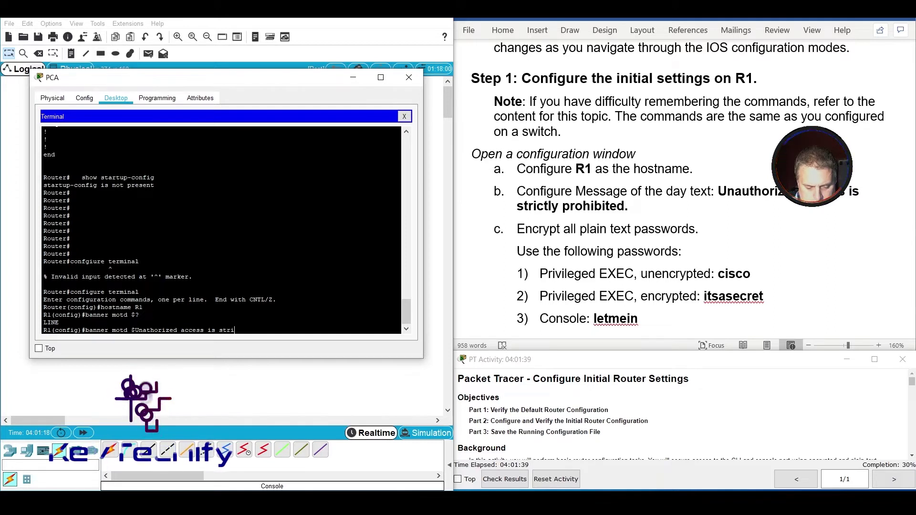
text(ctly pro)
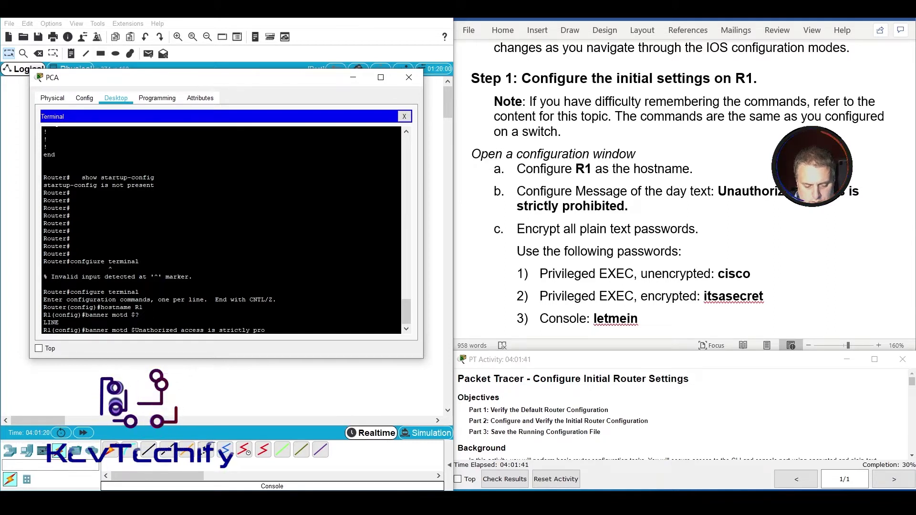
text(hibited$)
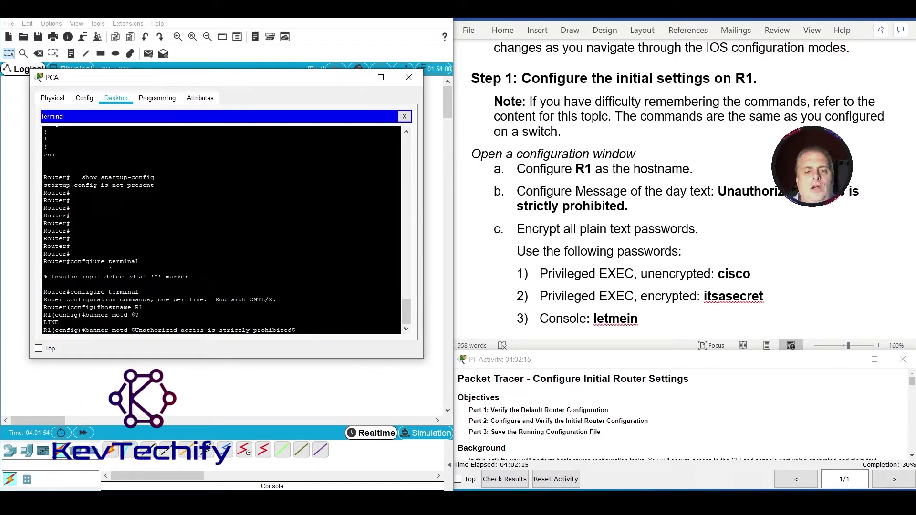
key(Return)
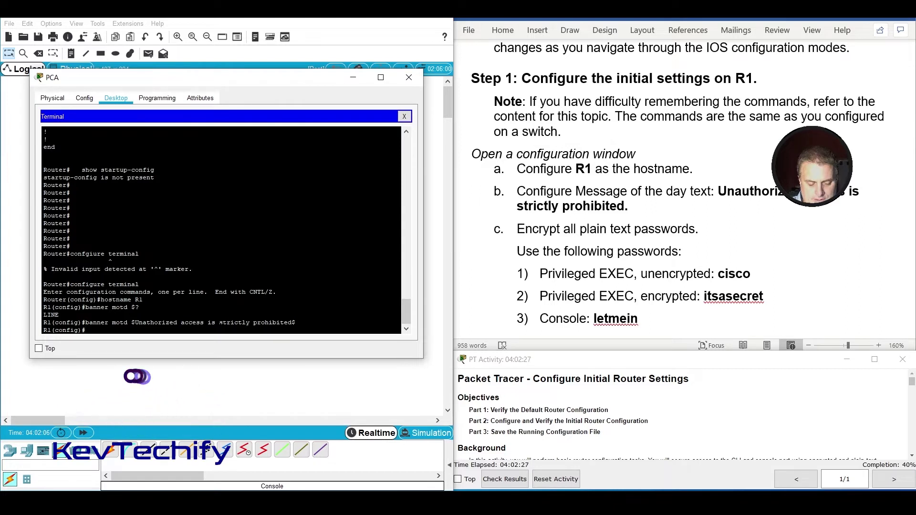
Step: Enable service password-encryption on R1
text(pa)
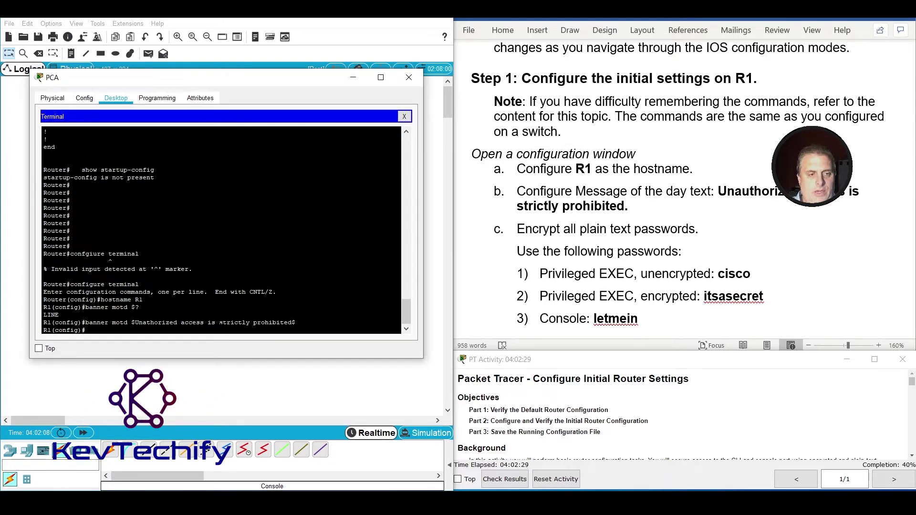
text(service passw)
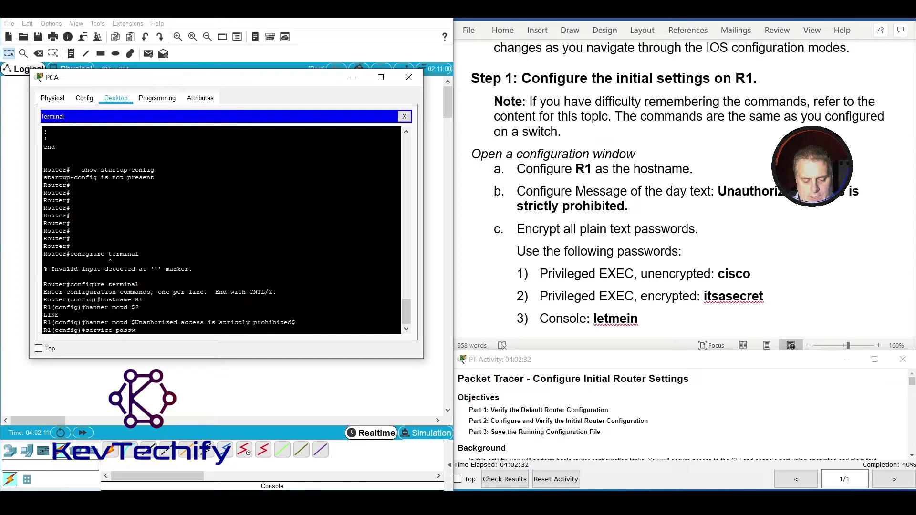
key(Tab)
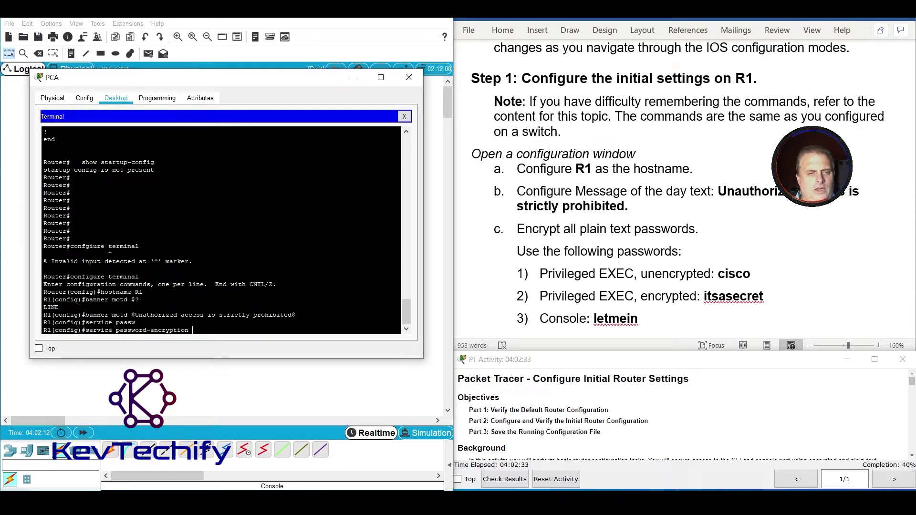
key(Return)
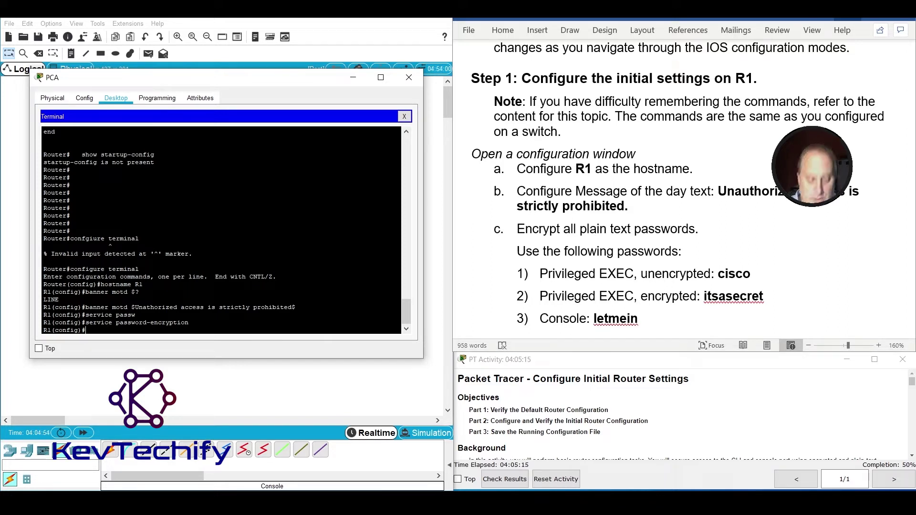
Step: Set R1's unencrypted enable password to the worksheet's value
text(nab)
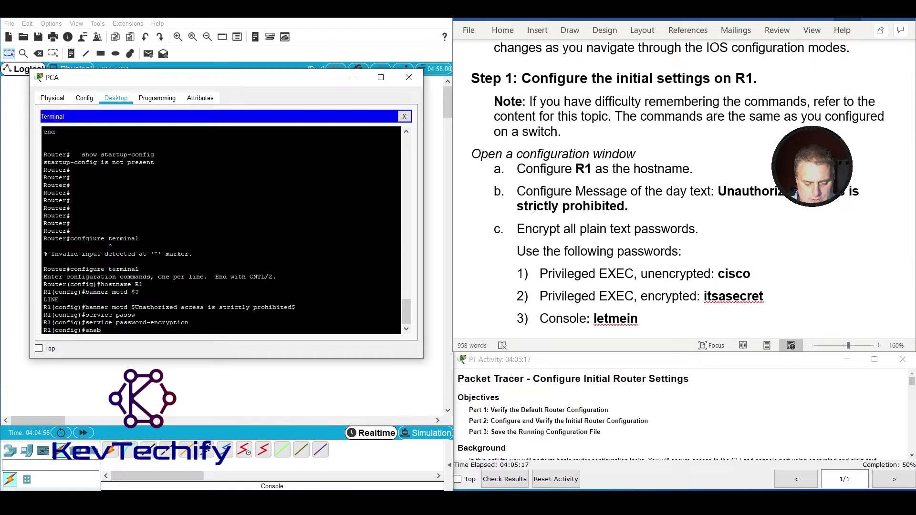
text(le )
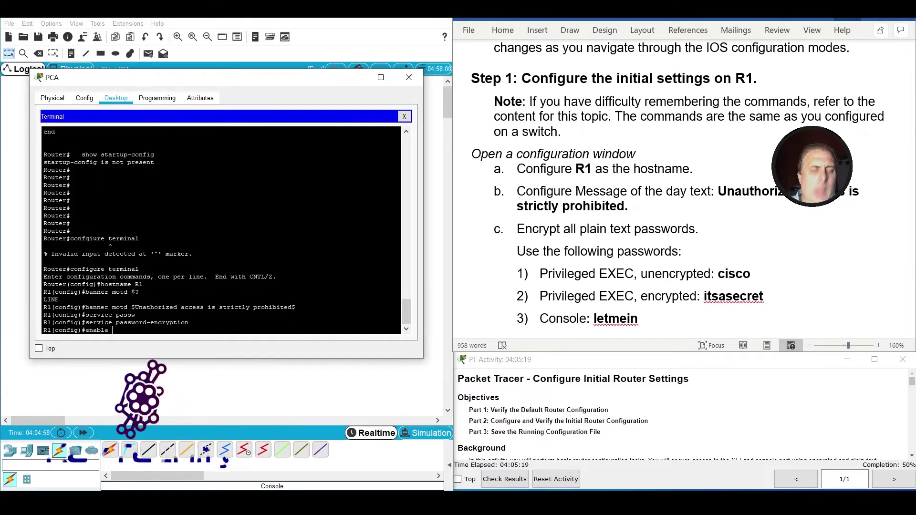
text(?)
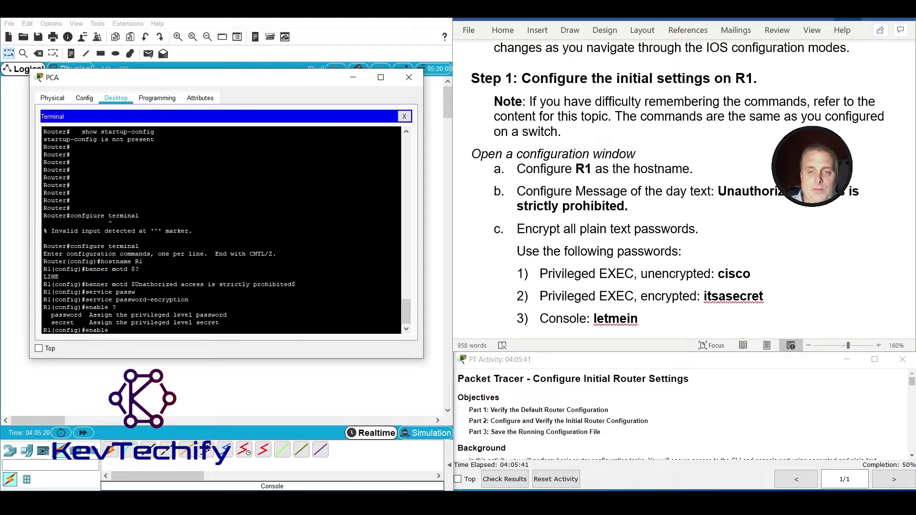
text(pas)
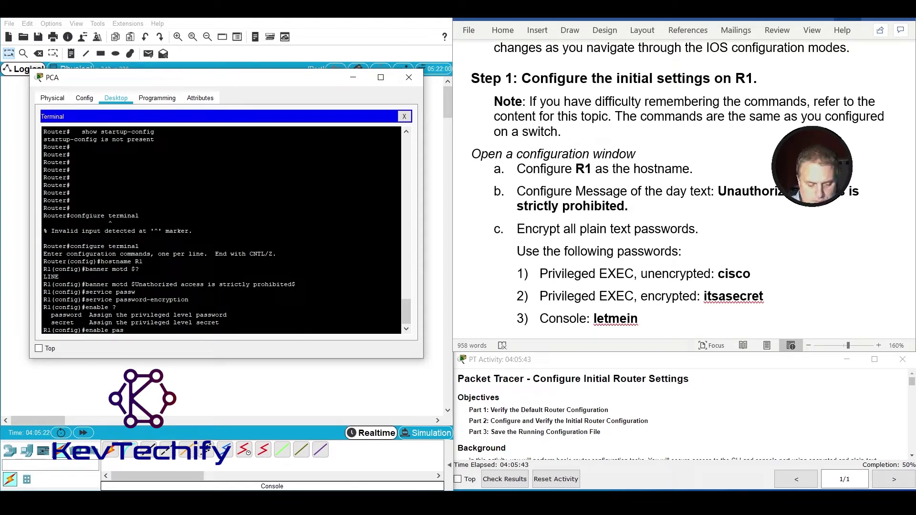
text(sword)
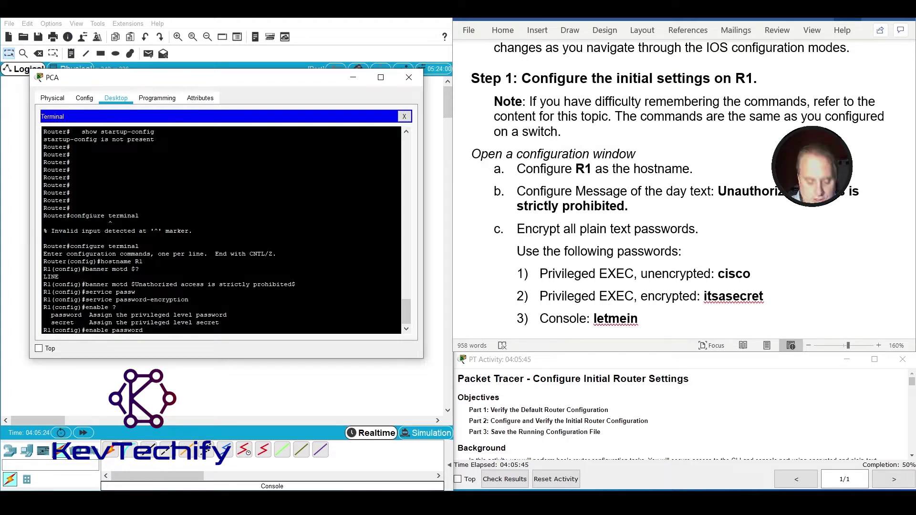
text( cisco)
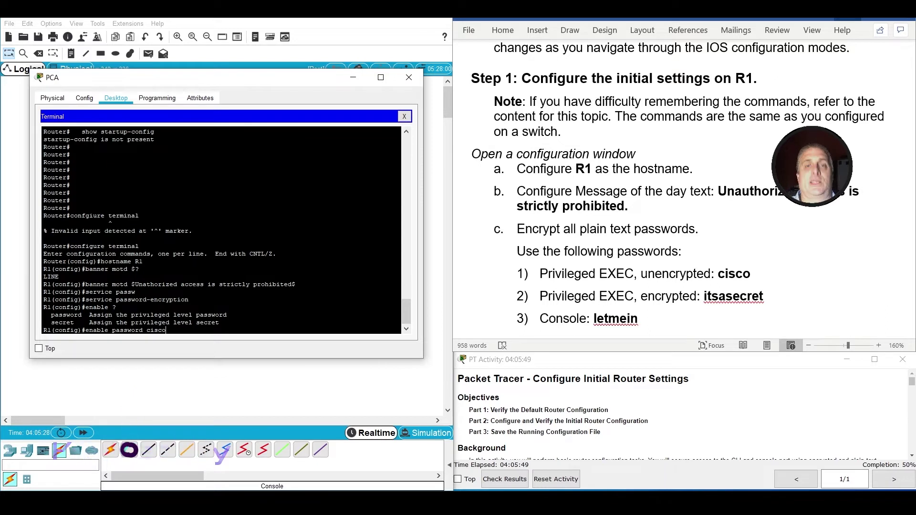
key(Return)
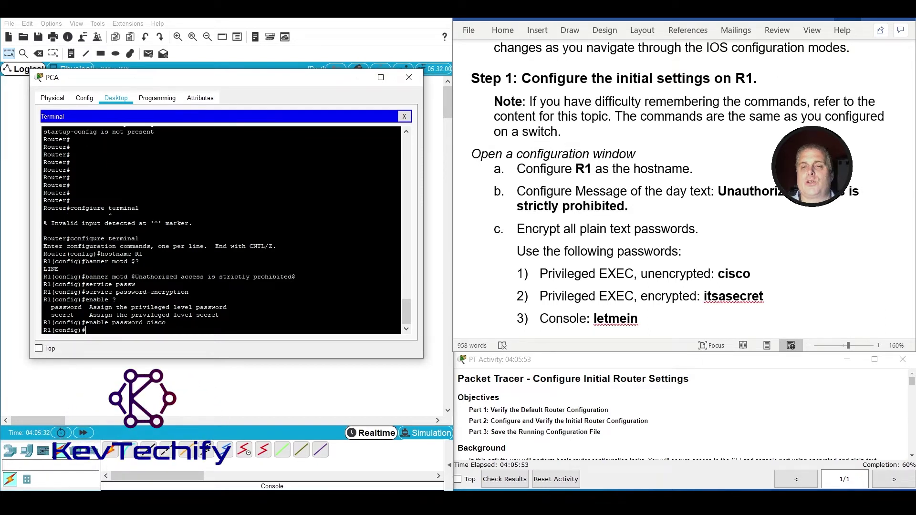
Step: Set R1's encrypted enable secret to the worksheet's value
text(ena)
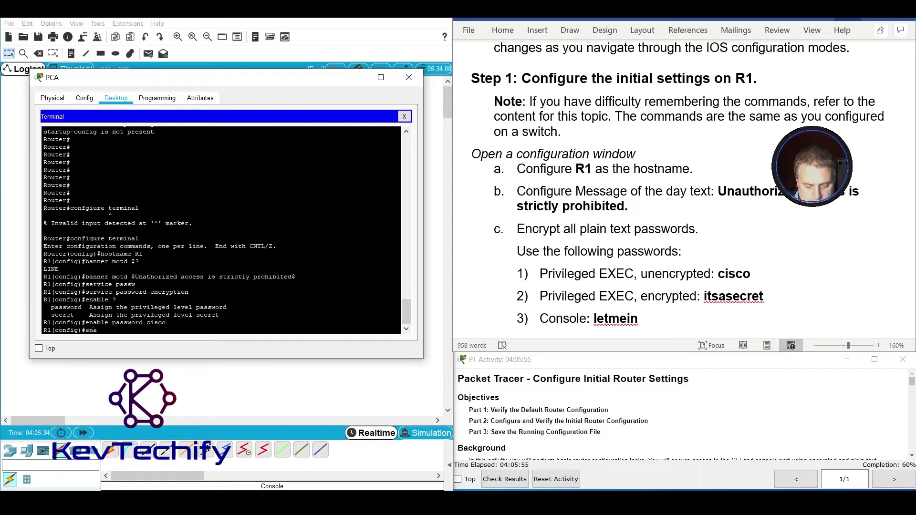
text(ble s)
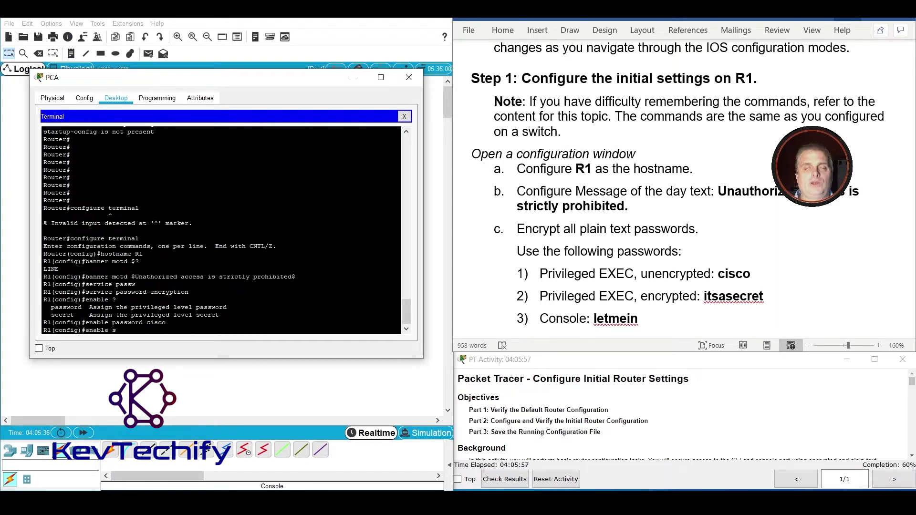
text(ecte)
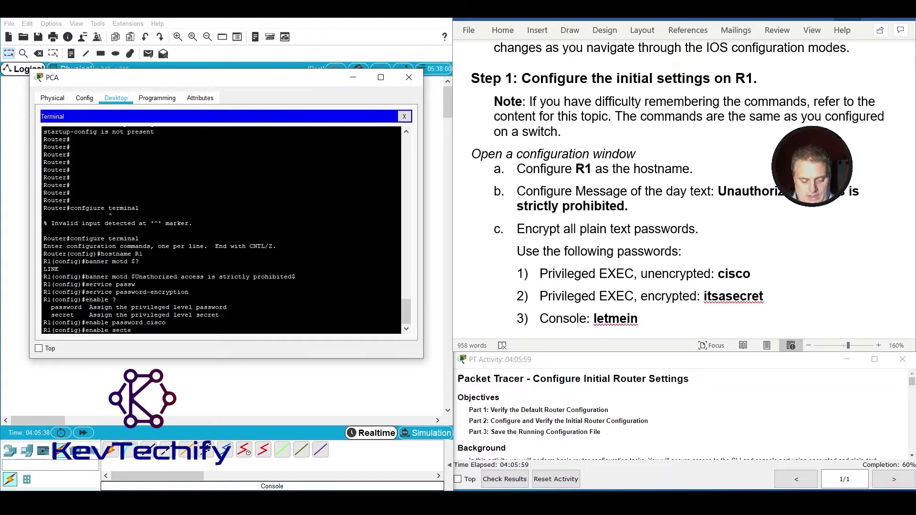
key(BackSpace)
key(BackSpace)
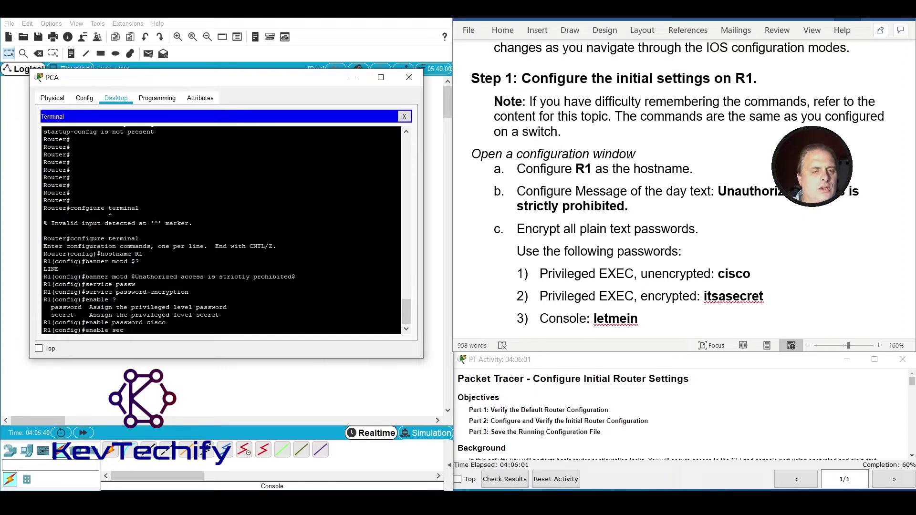
text(ret)
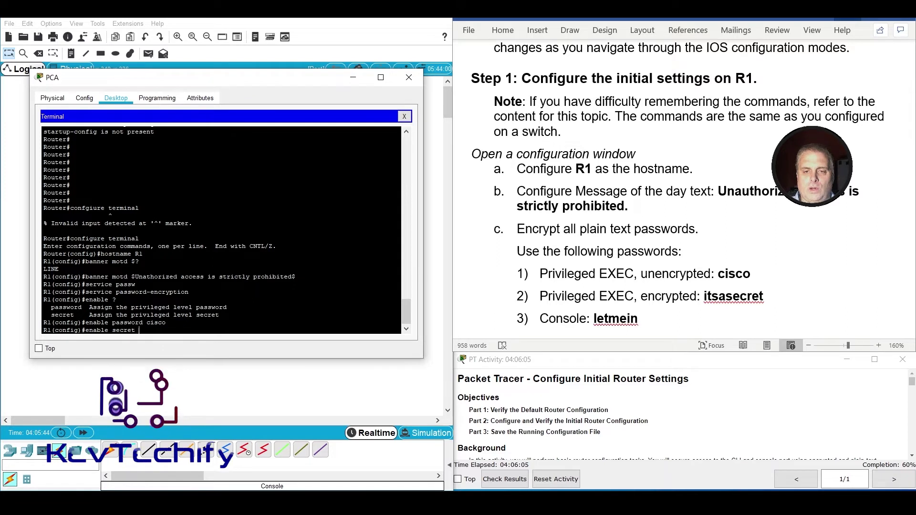
text( it)
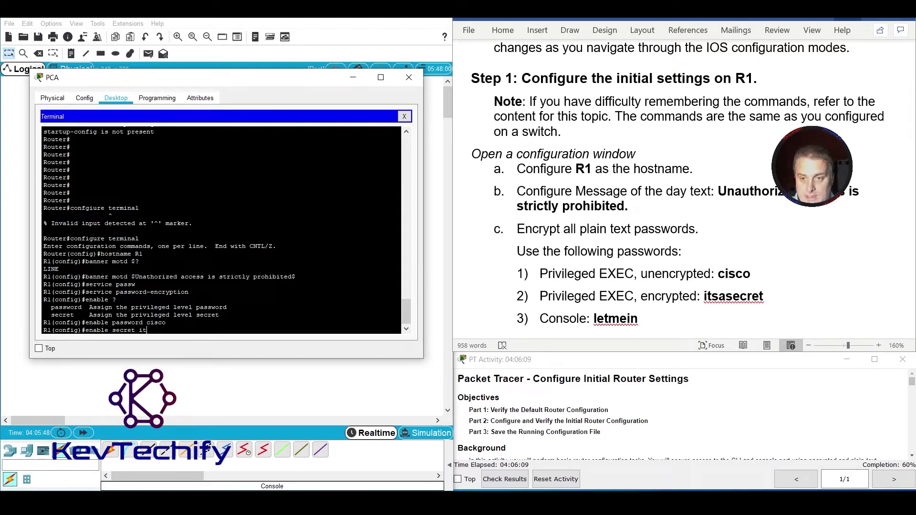
text(s)
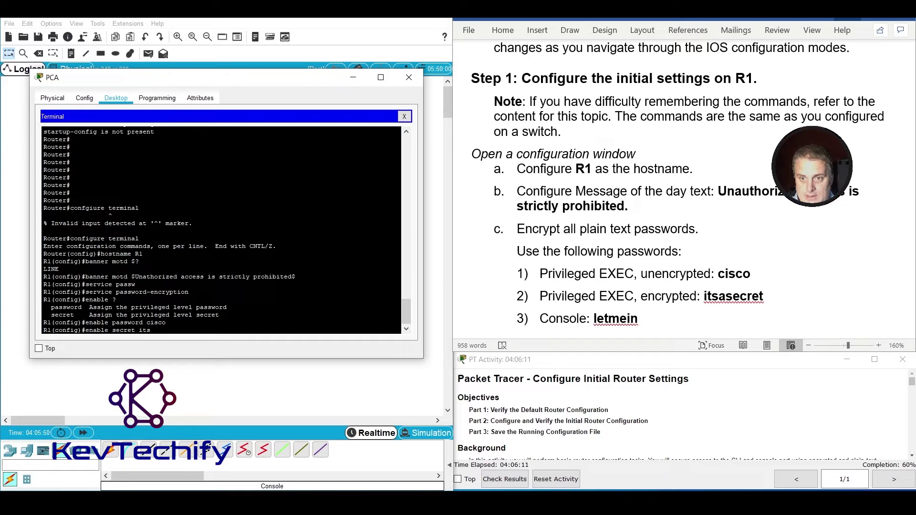
text(a)
text(secret)
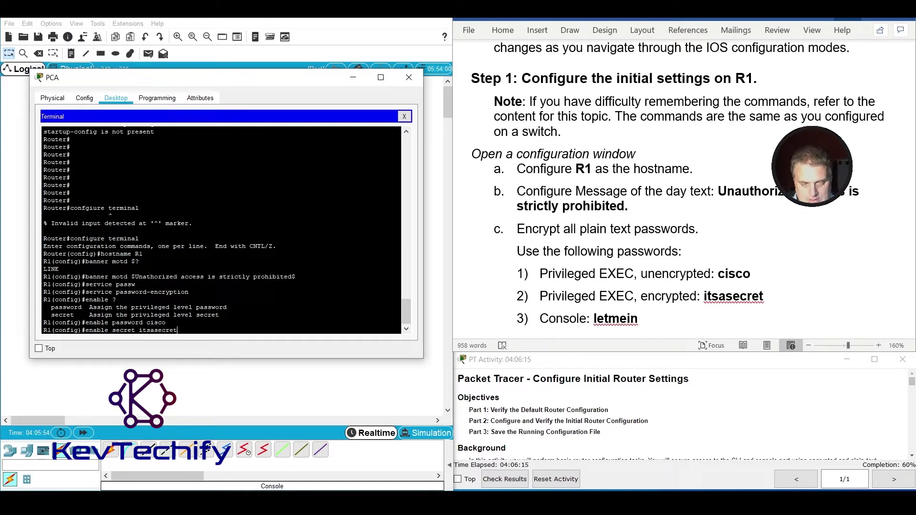
key(Return)
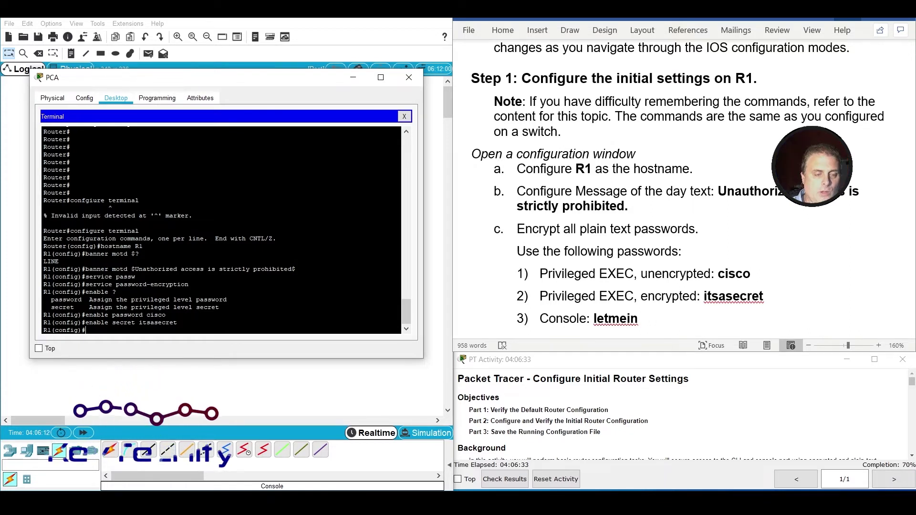
Step: Give console line 0 the worksheet's password and require login
text(l)
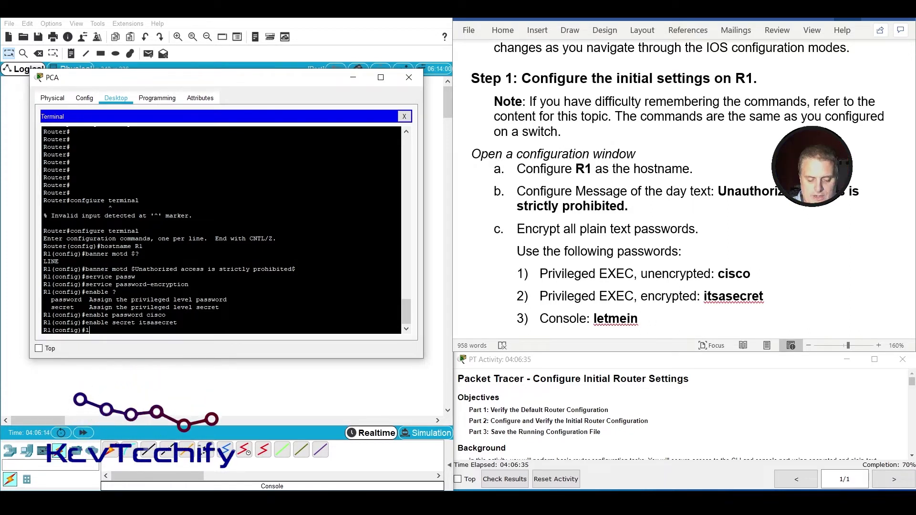
text(ine c)
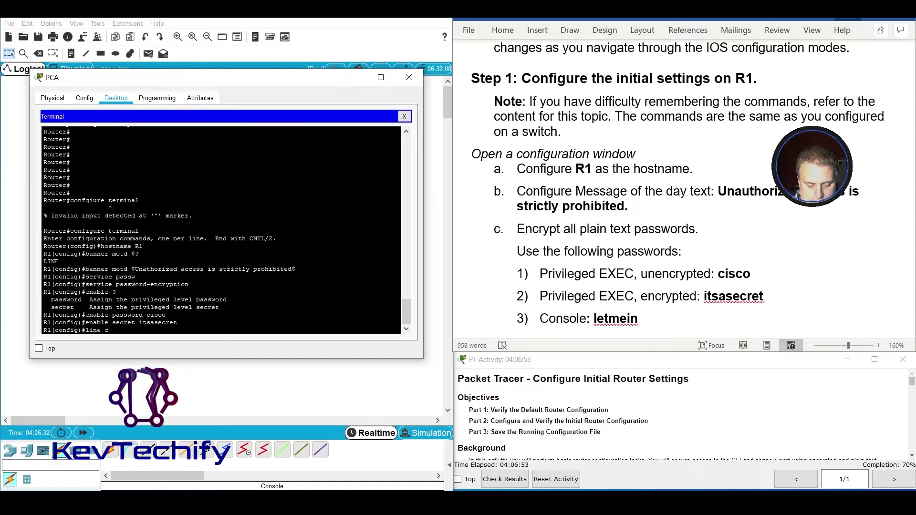
text(on 0)
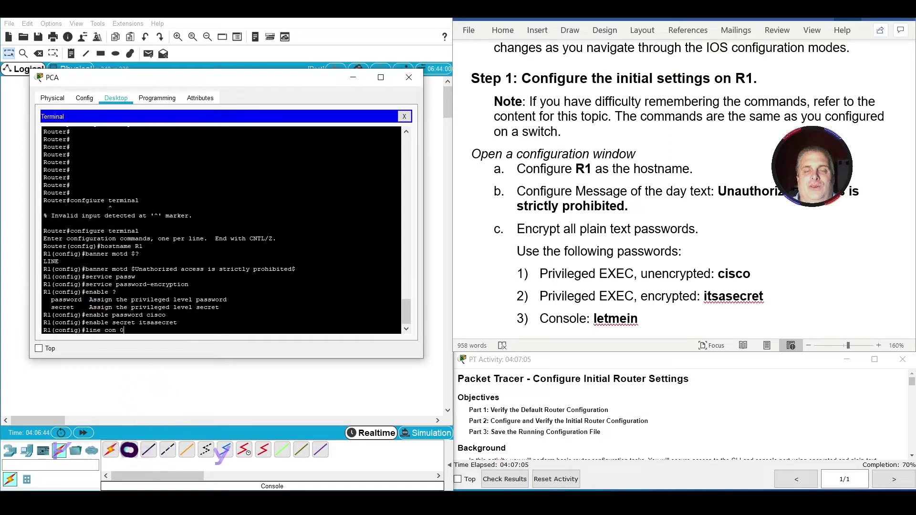
key(Return)
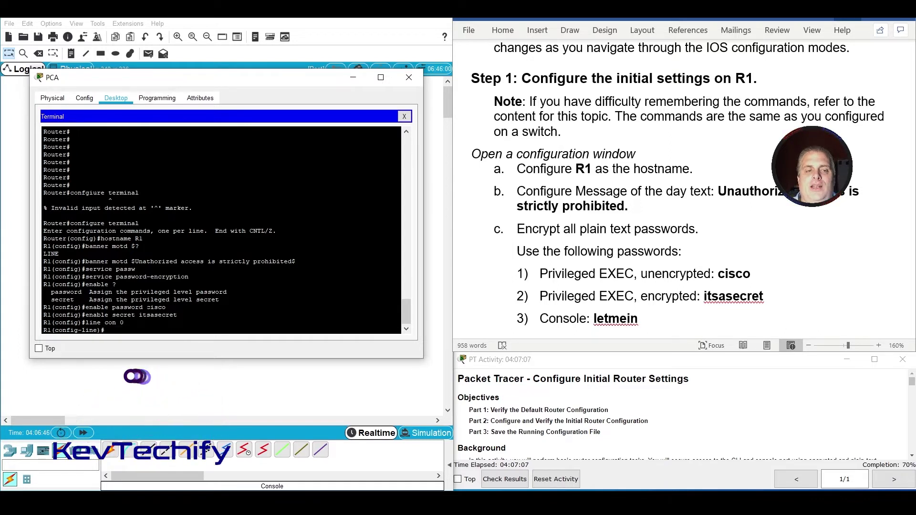
text(p)
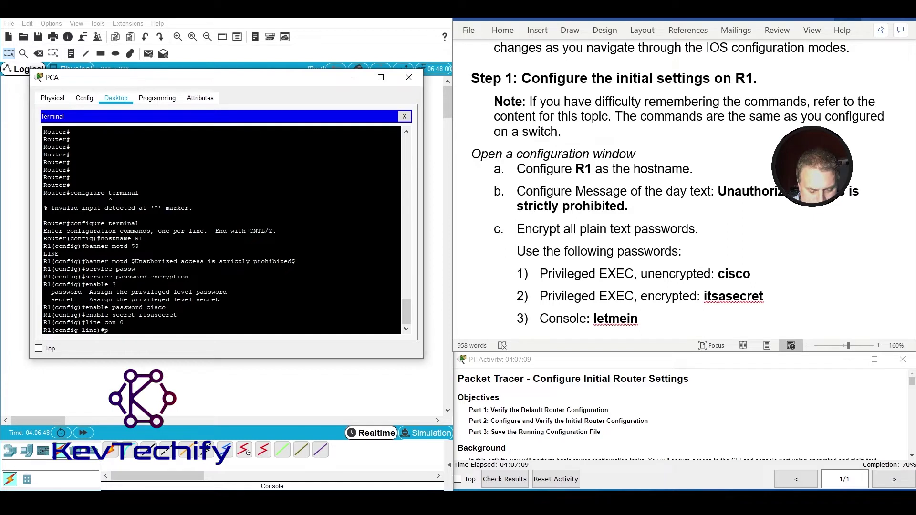
text(assword)
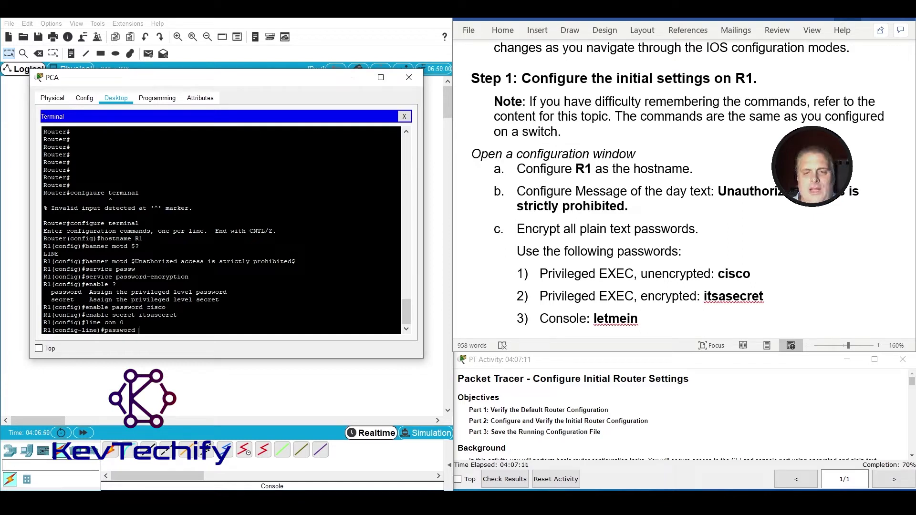
text( letme)
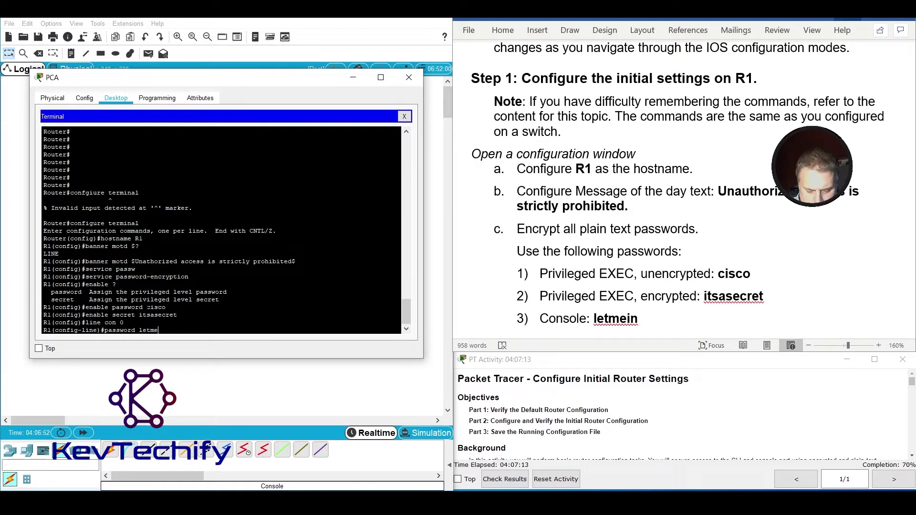
text(i)
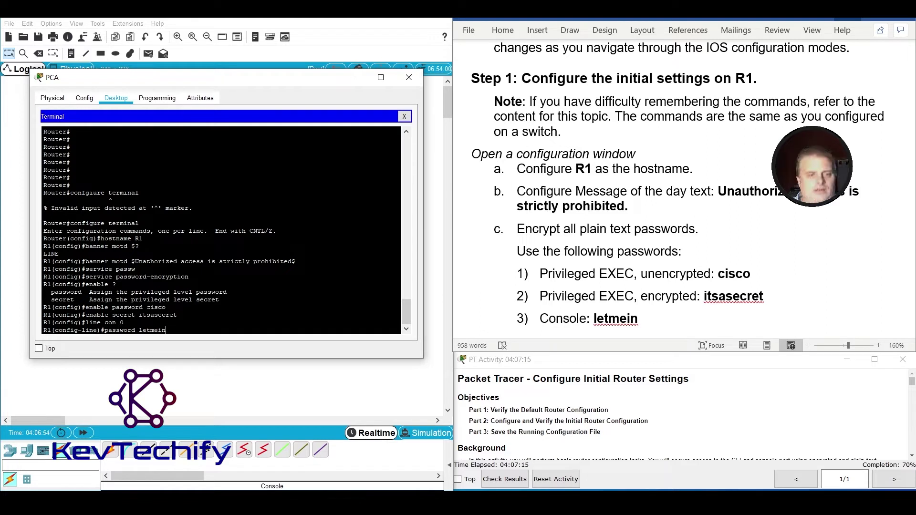
text(n)
key(Return)
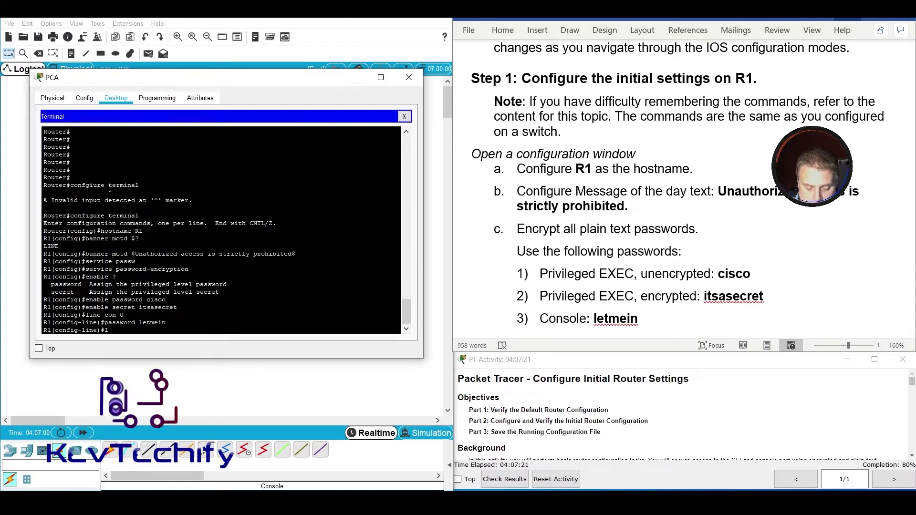
text(login)
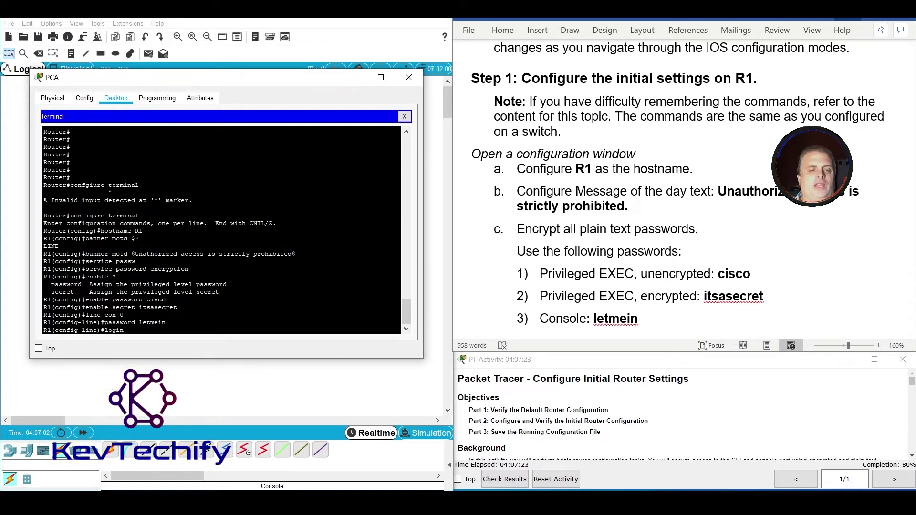
key(Return)
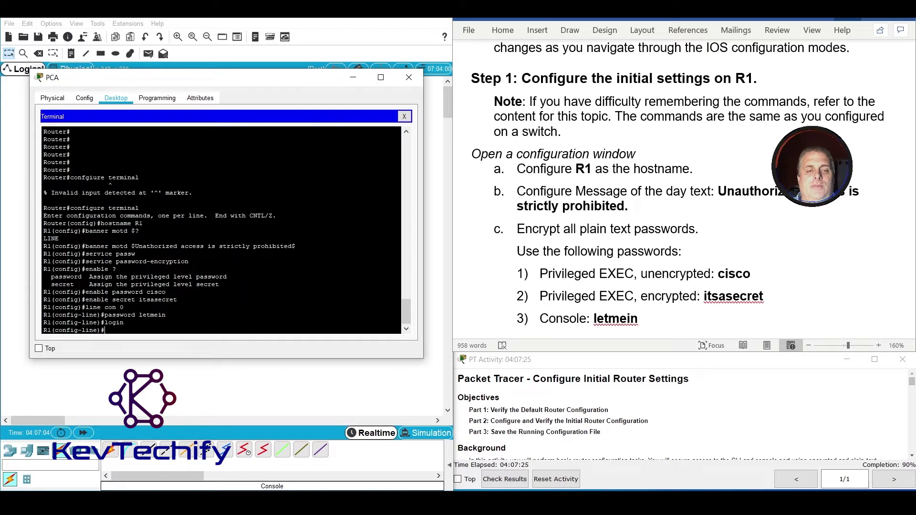
Step: Exit line and global configuration modes back to the R1# prompt
scroll(746, 214, down, 5)
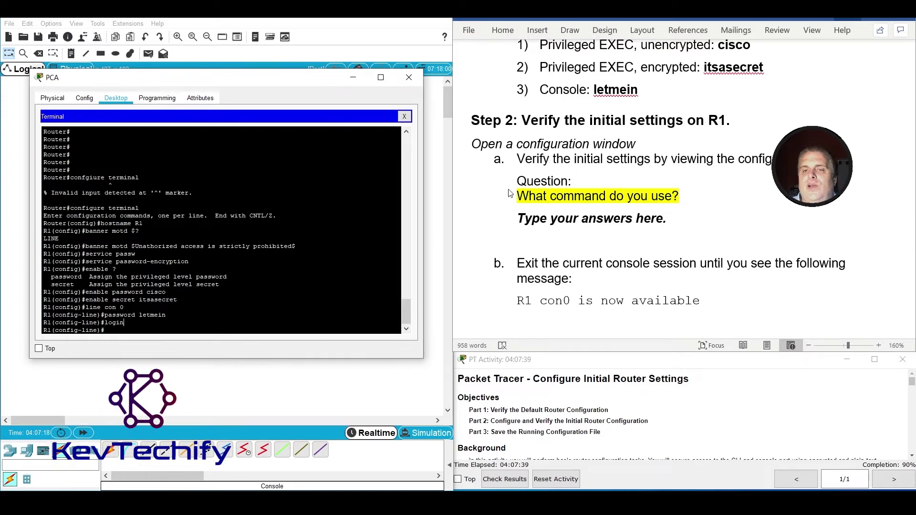
scroll(672, 207, down, 2)
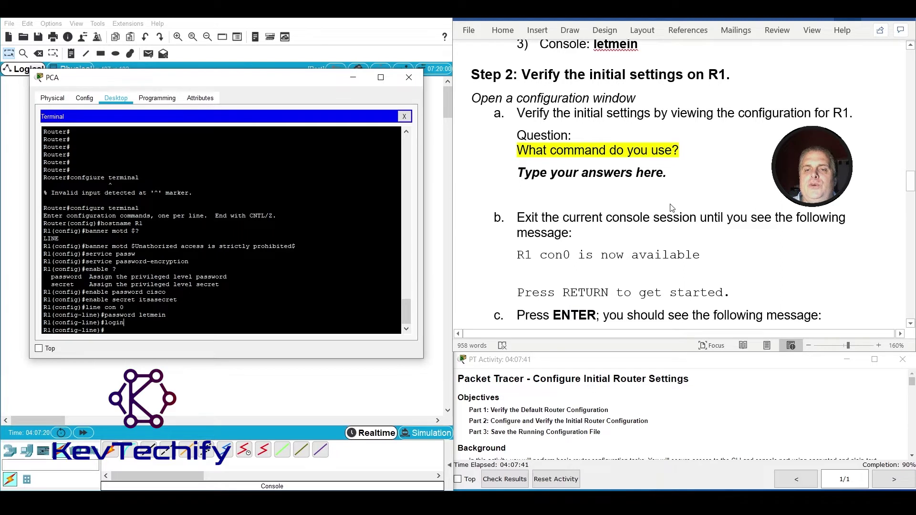
click(194, 333)
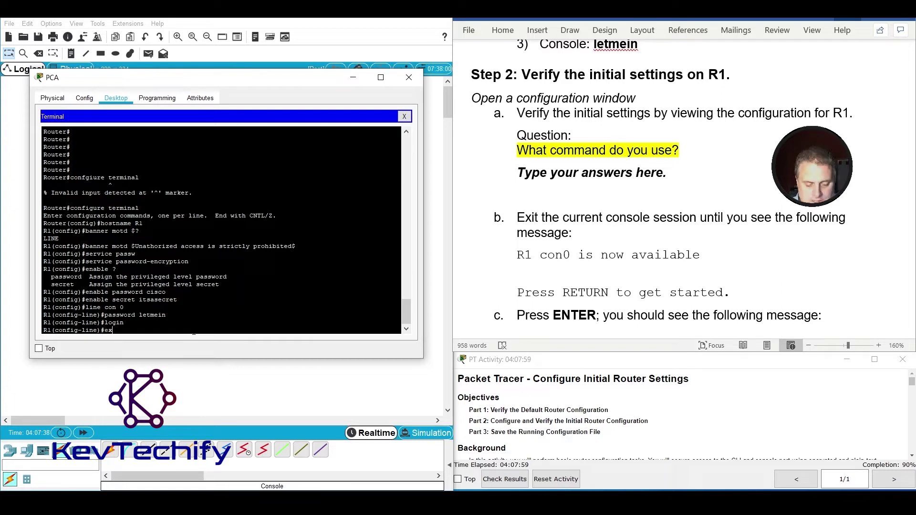
text(it)
key(Return)
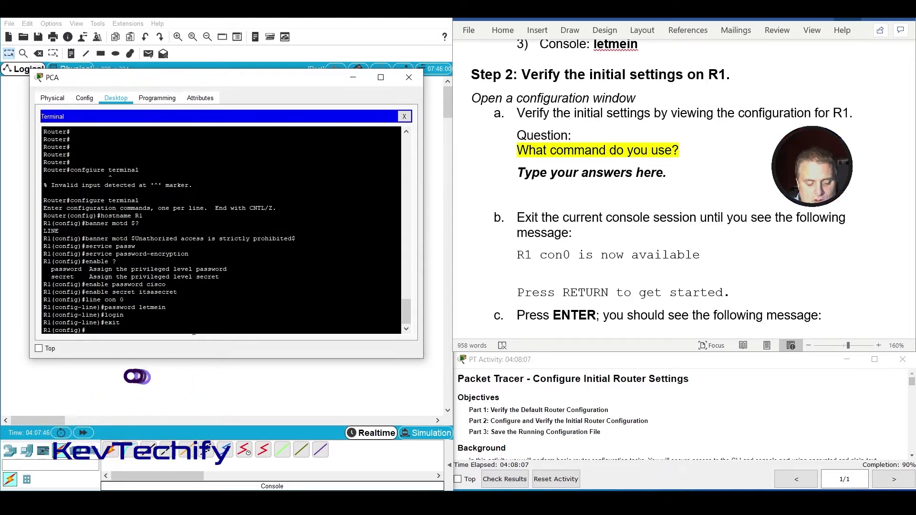
text(exit)
key(Return)
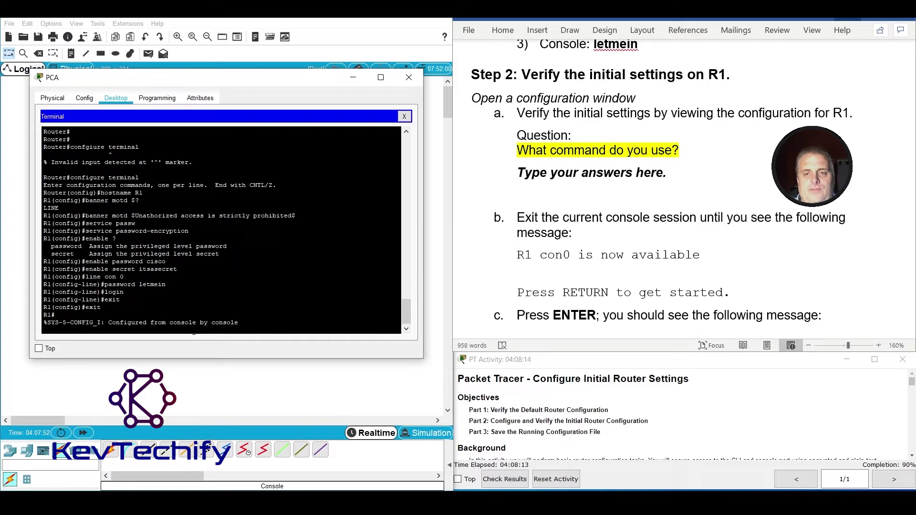
key(Return)
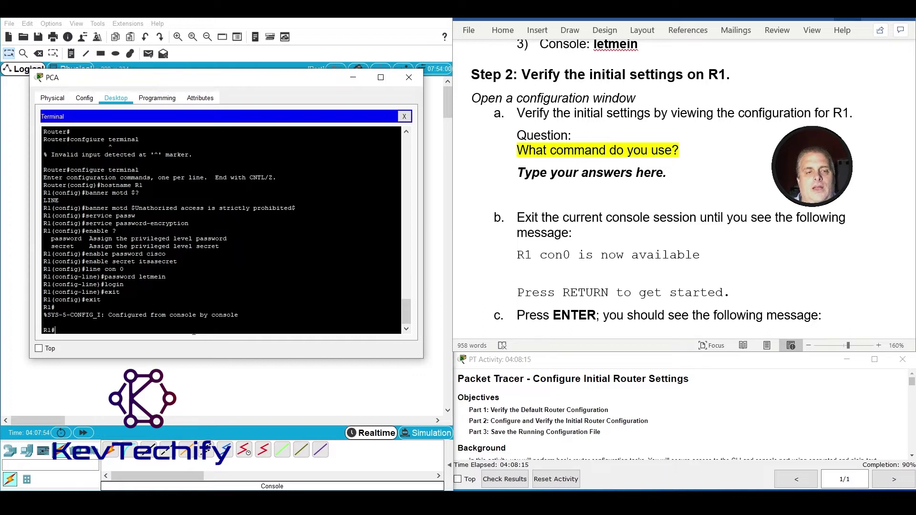
key(Return)
key(Return)
key(Return)
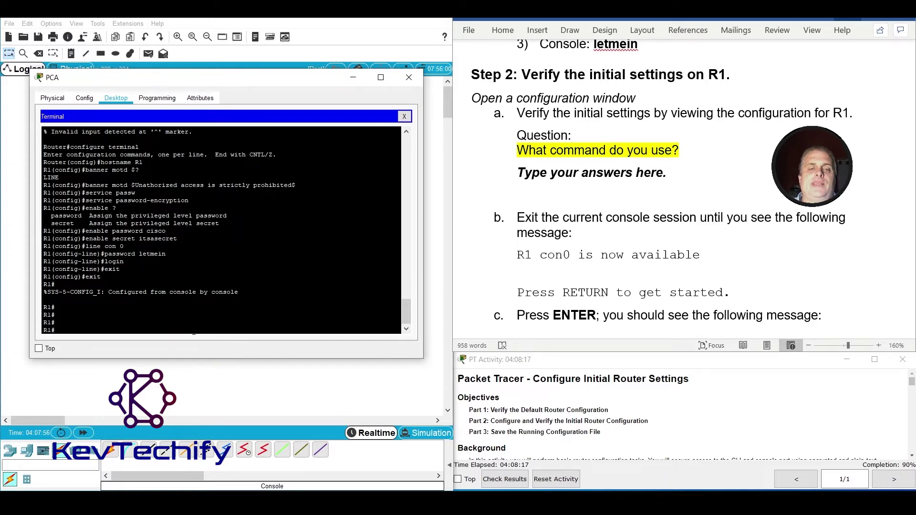
Step: Display R1's running-config, paging through every --More-- screen
text(sho)
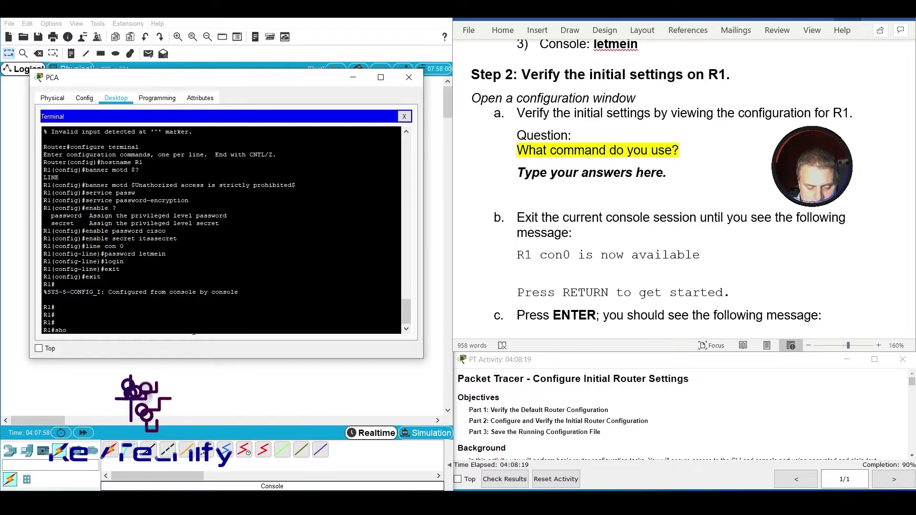
text( runnin)
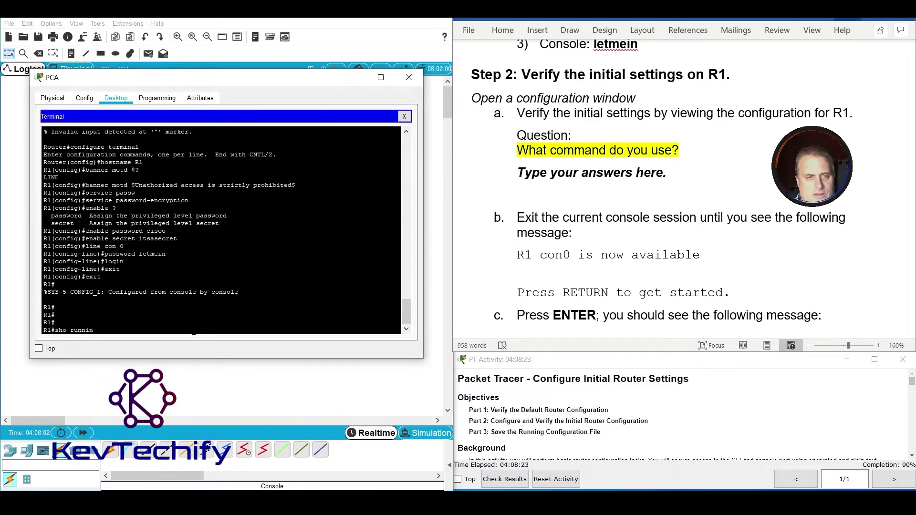
text(g-)
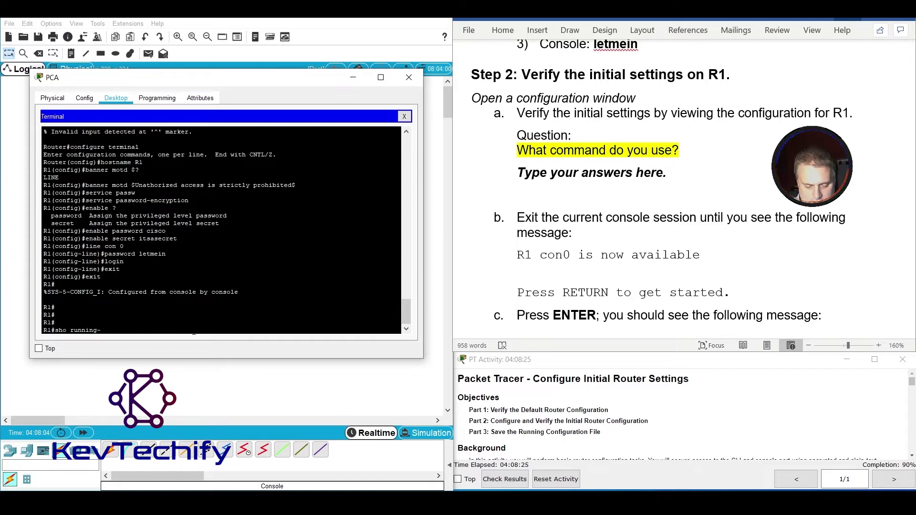
text(config)
key(Return)
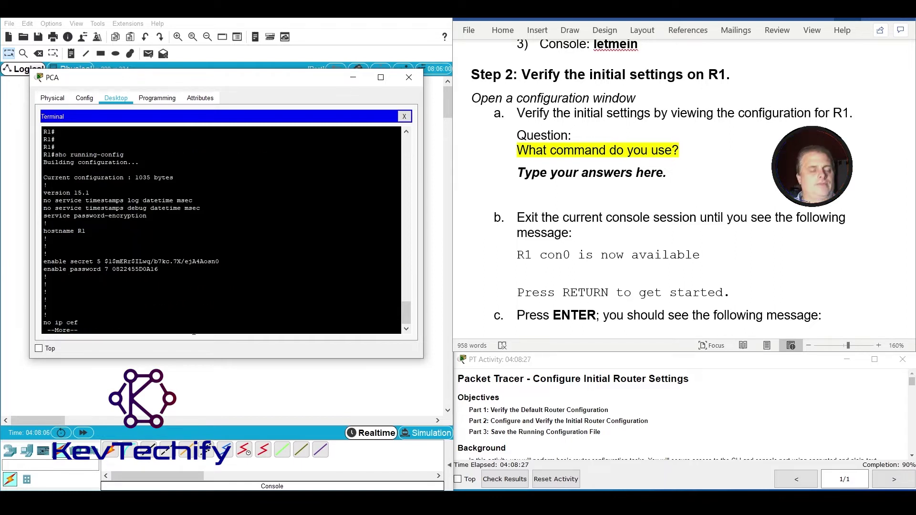
key(space)
key(space)
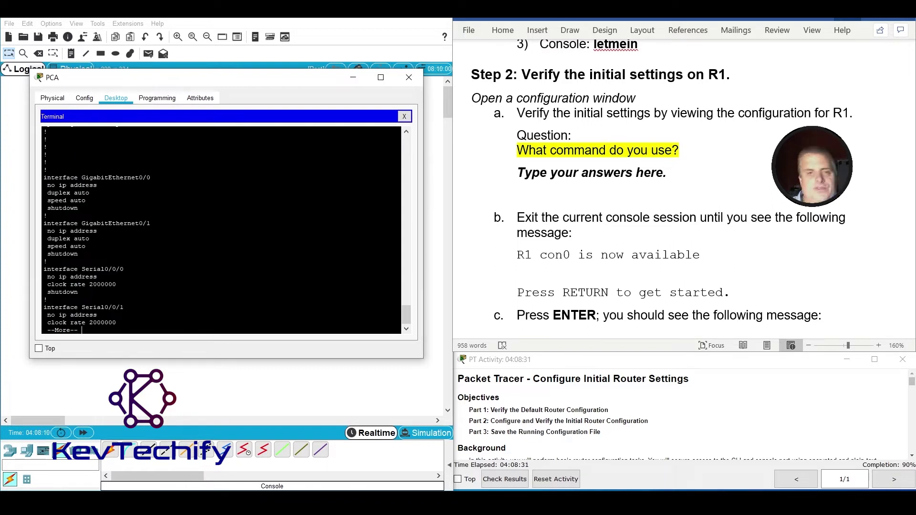
key(space)
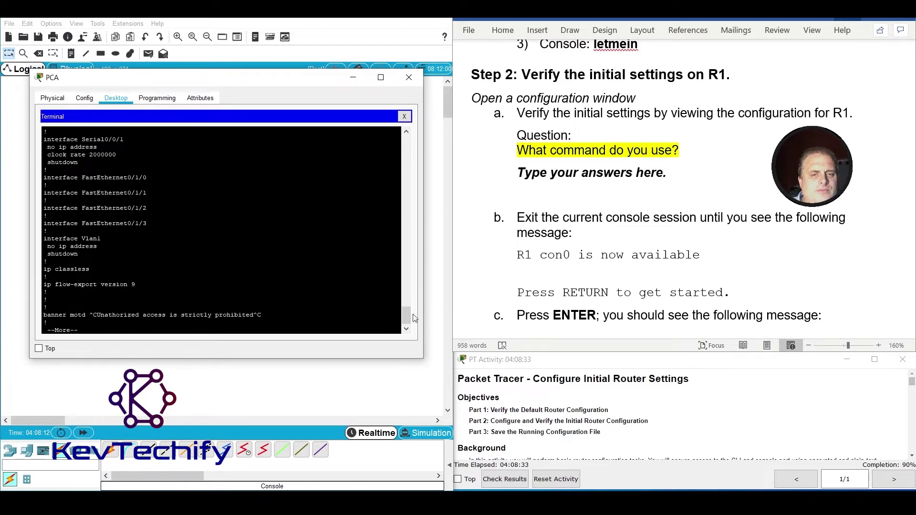
key(space)
Step: Highlight the enable secret, enable password, password-encryption and console line entries
drag(405, 316, 414, 267)
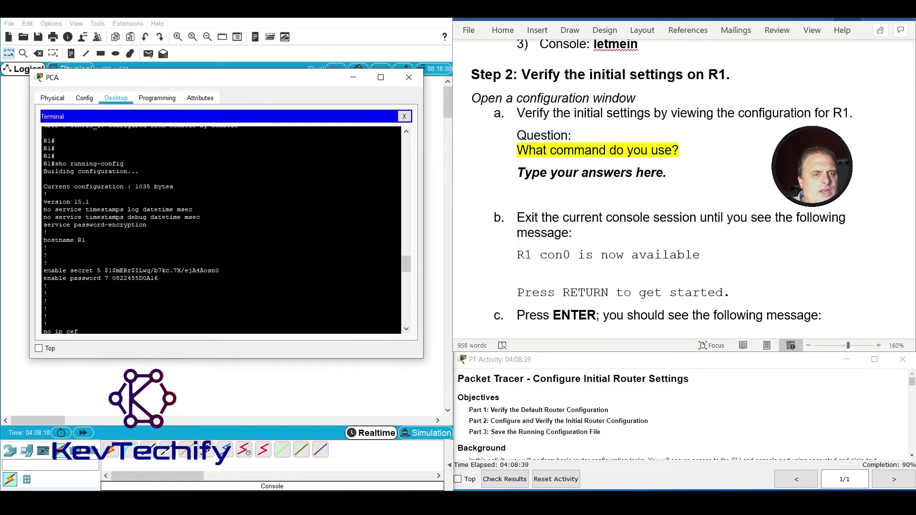
drag(48, 270, 197, 271)
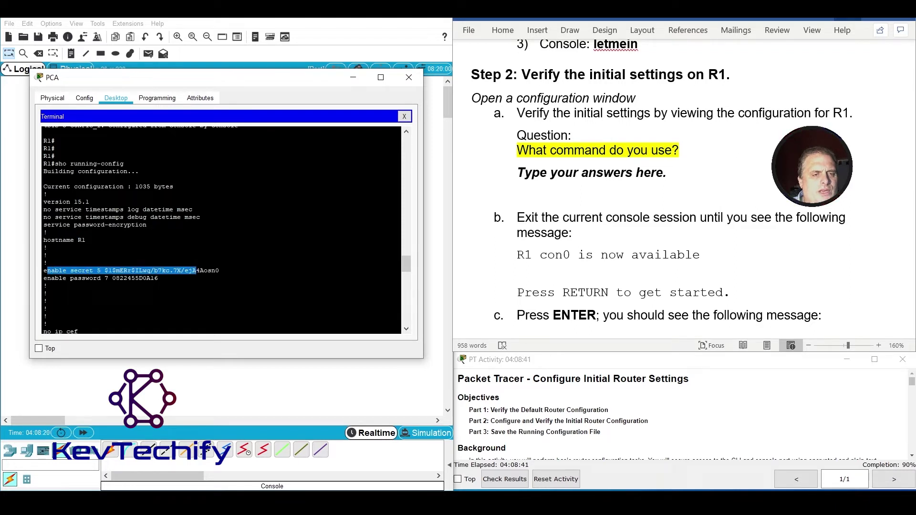
drag(47, 278, 128, 279)
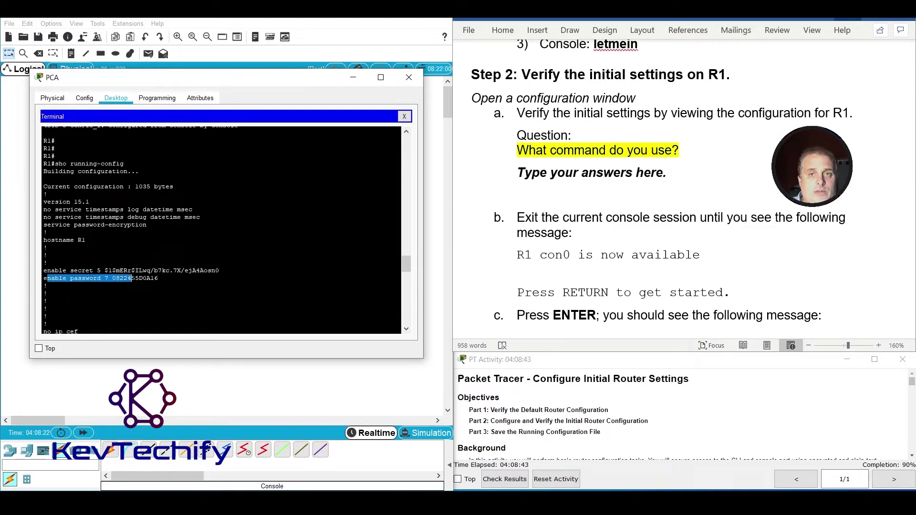
drag(44, 225, 146, 225)
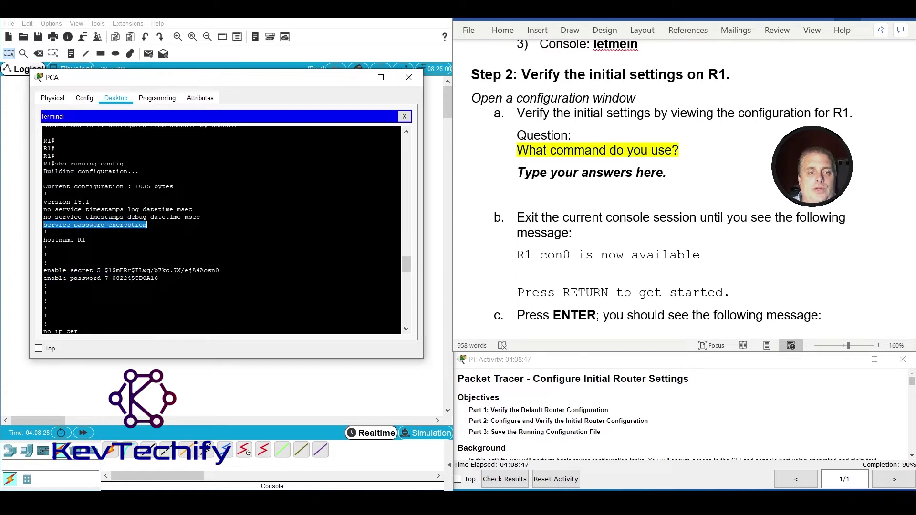
drag(44, 278, 158, 278)
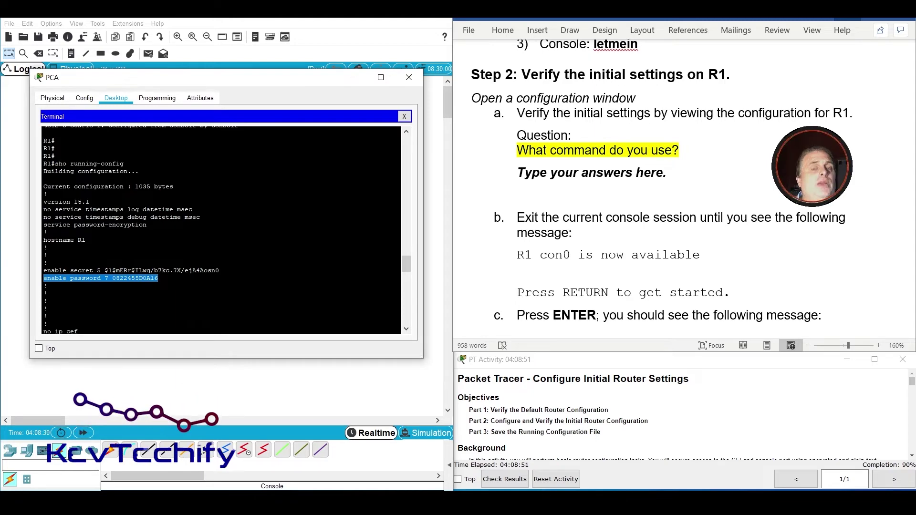
scroll(221, 229, down, 8)
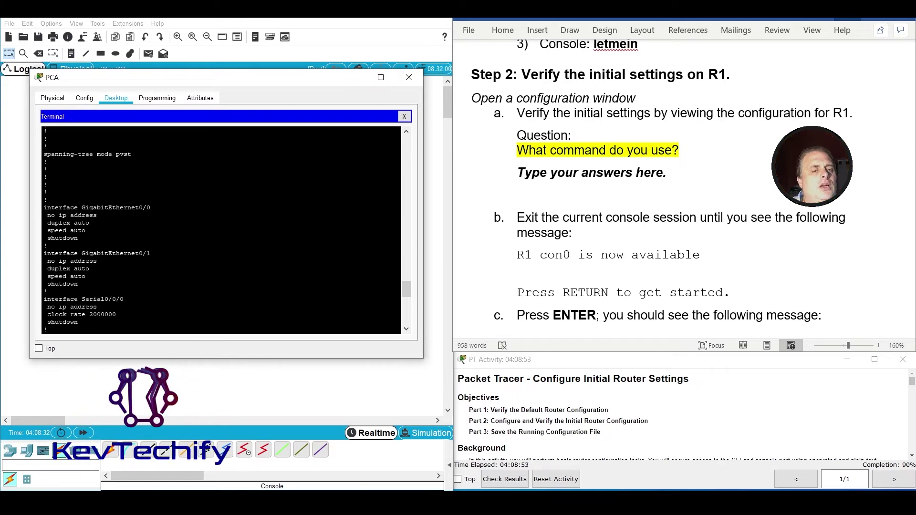
scroll(221, 229, down, 12)
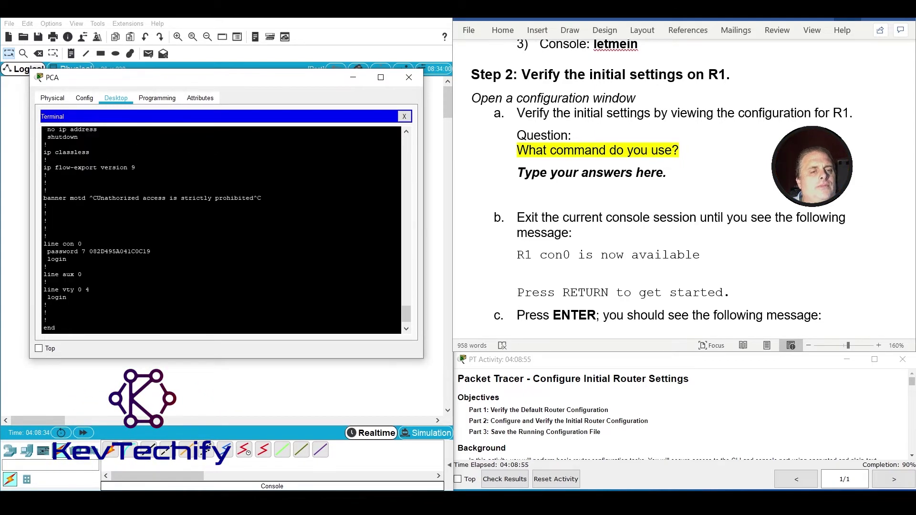
scroll(221, 229, down, 1)
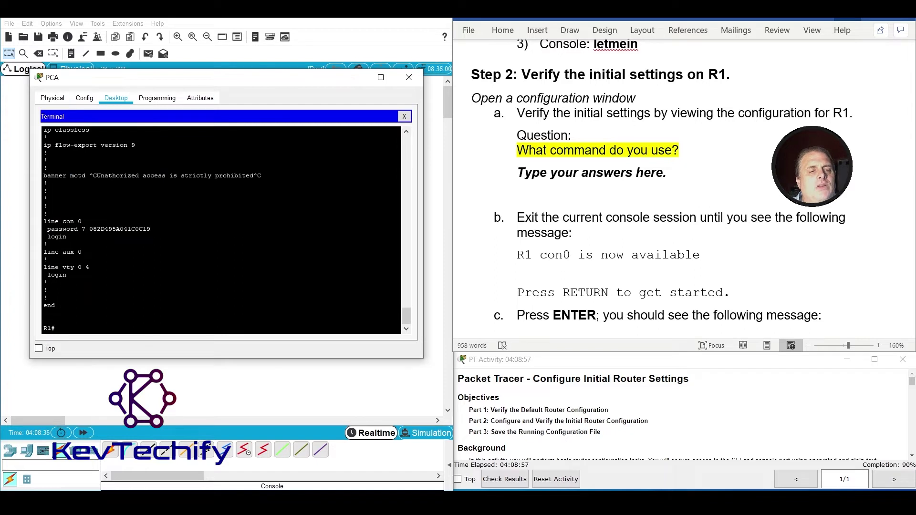
drag(48, 213, 139, 229)
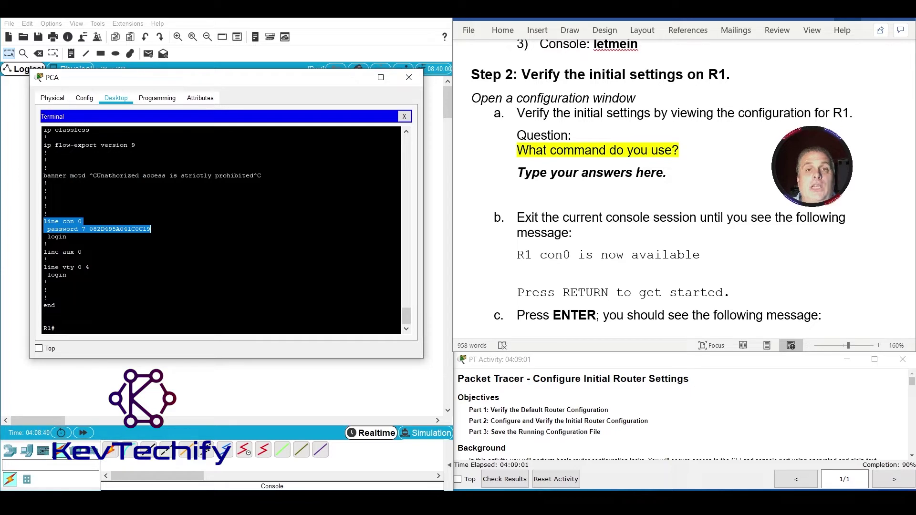
click(81, 221)
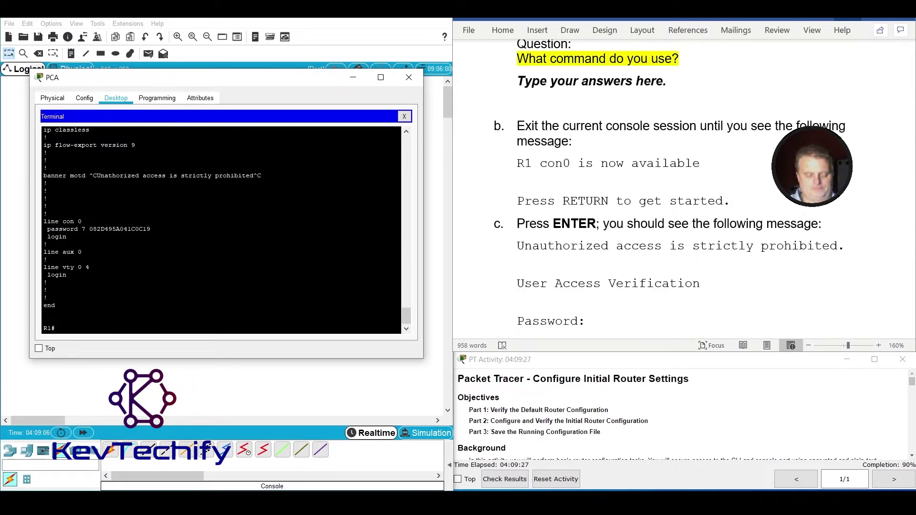
Step: Exit R1's console session and reconnect to read the MOTD banner and password prompt
text(exit)
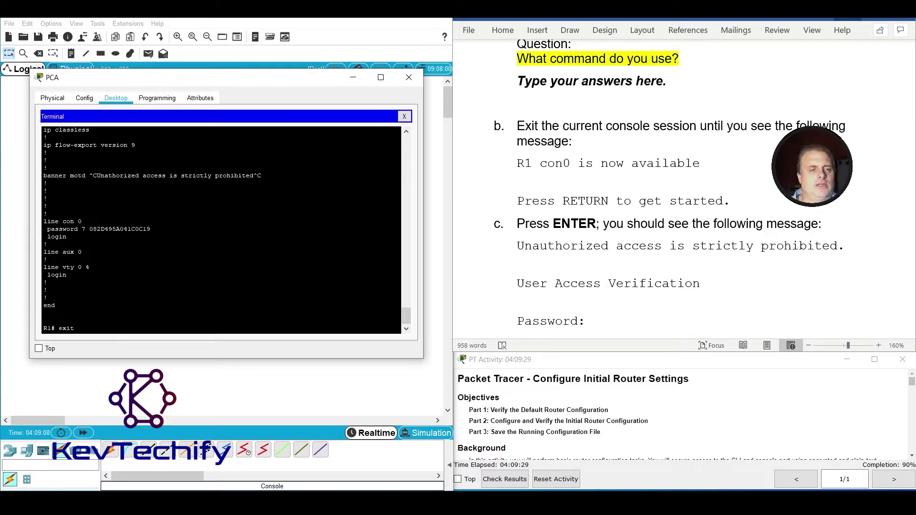
key(Return)
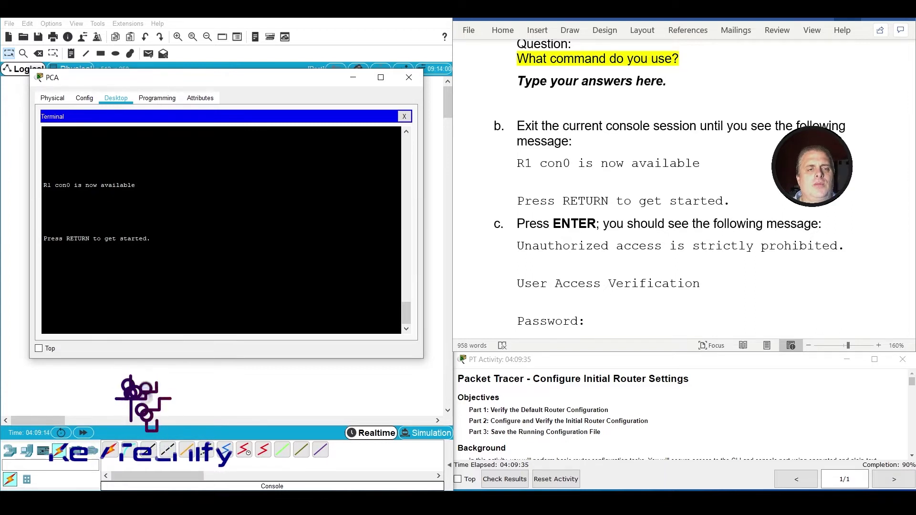
key(Return)
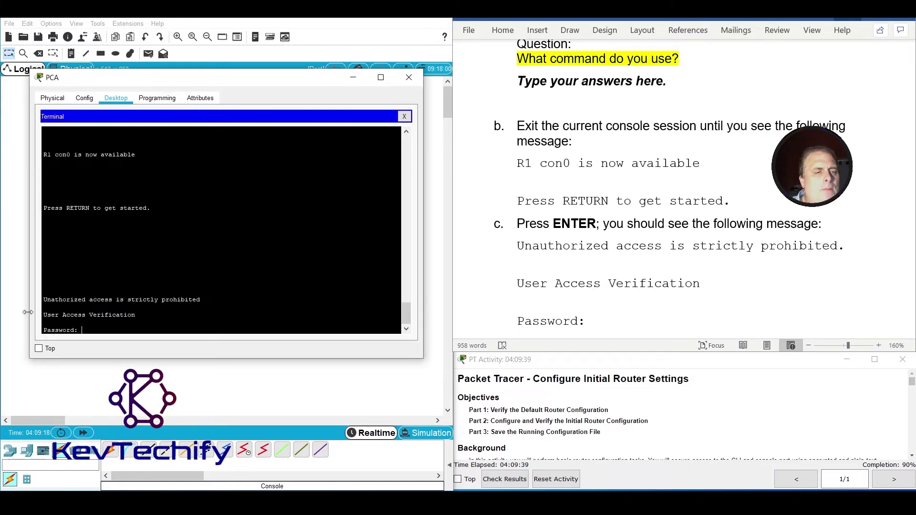
drag(44, 300, 178, 300)
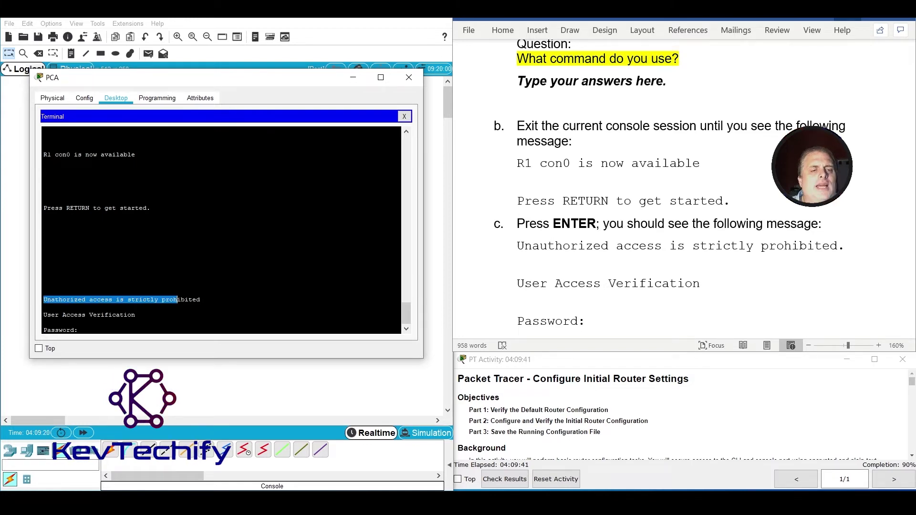
scroll(747, 215, down, 3)
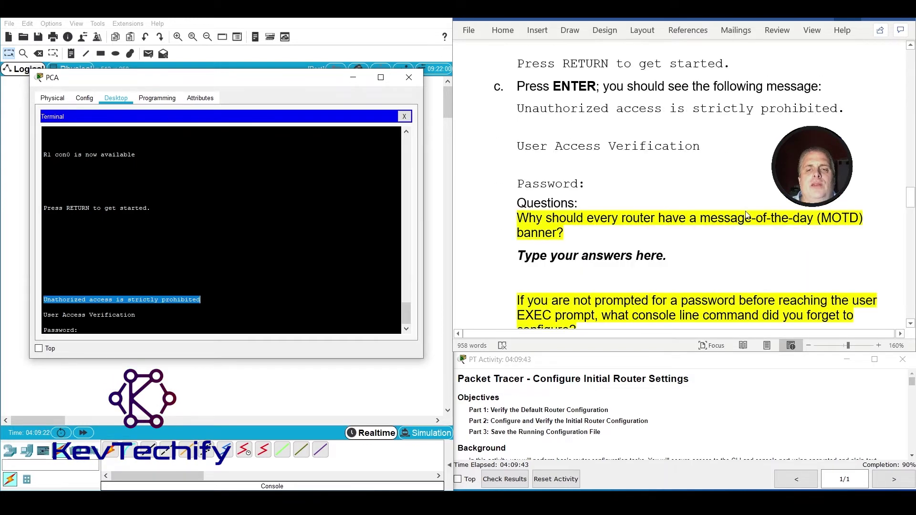
click(549, 256)
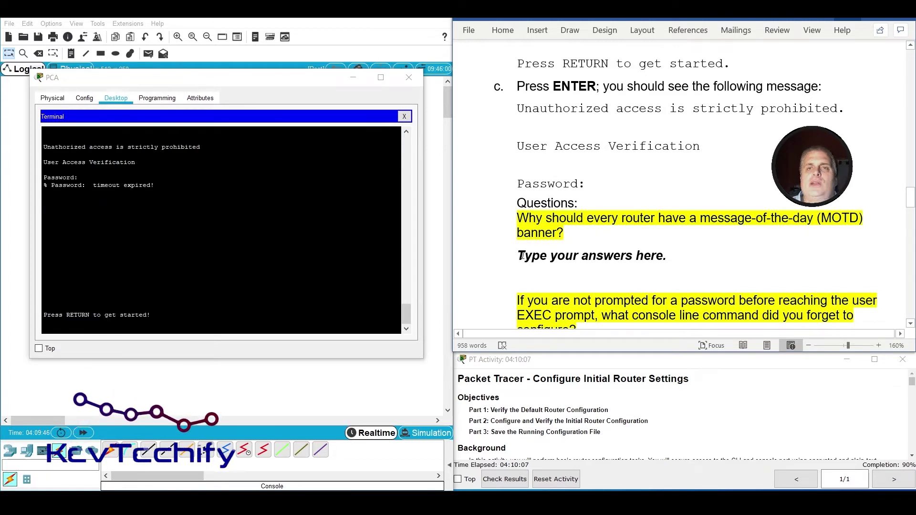
Step: Answer the MOTD question: 'Every router should have a banner to warn unauthorized users that access is prohibited…'
drag(519, 256, 687, 253)
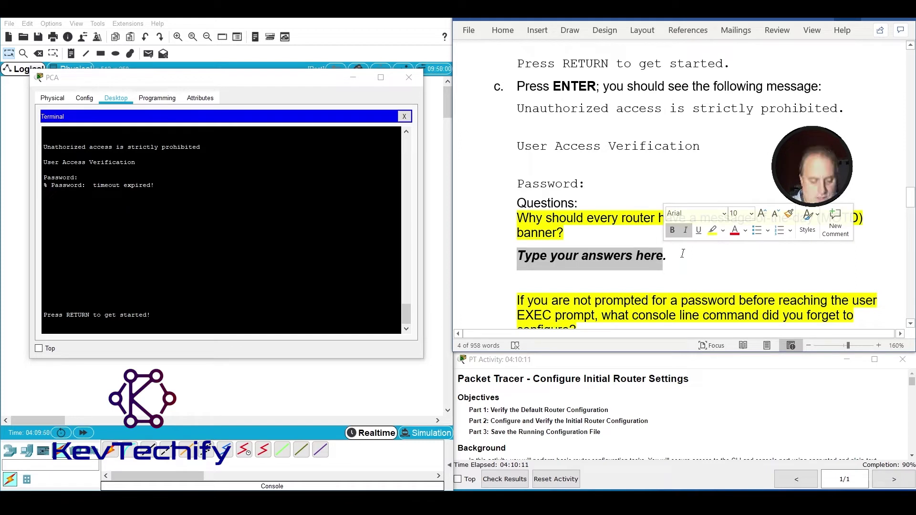
key(BackSpace)
text(Every)
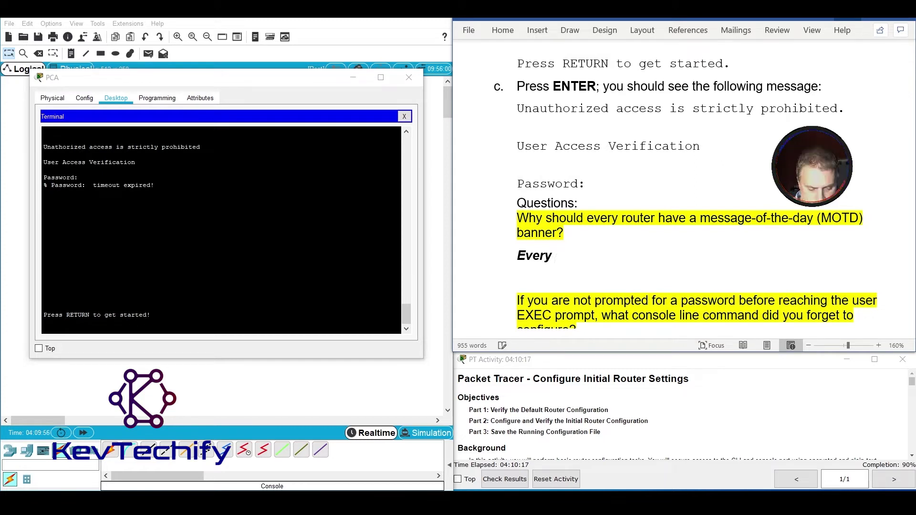
text( router shold)
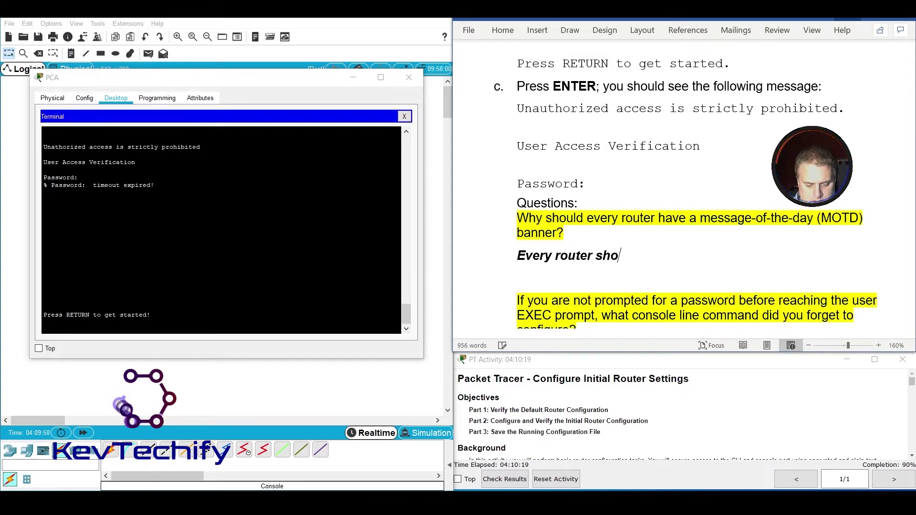
key(BackSpace)
key(BackSpace)
text(uld)
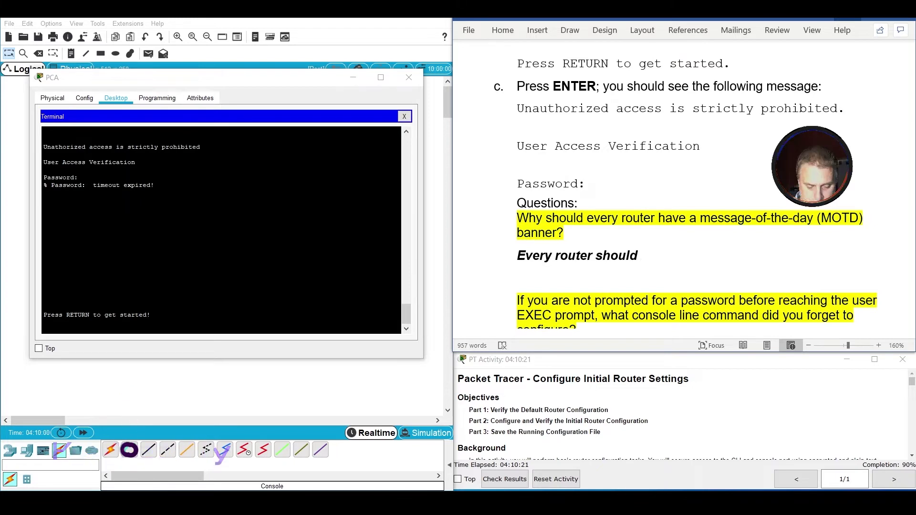
text( have a)
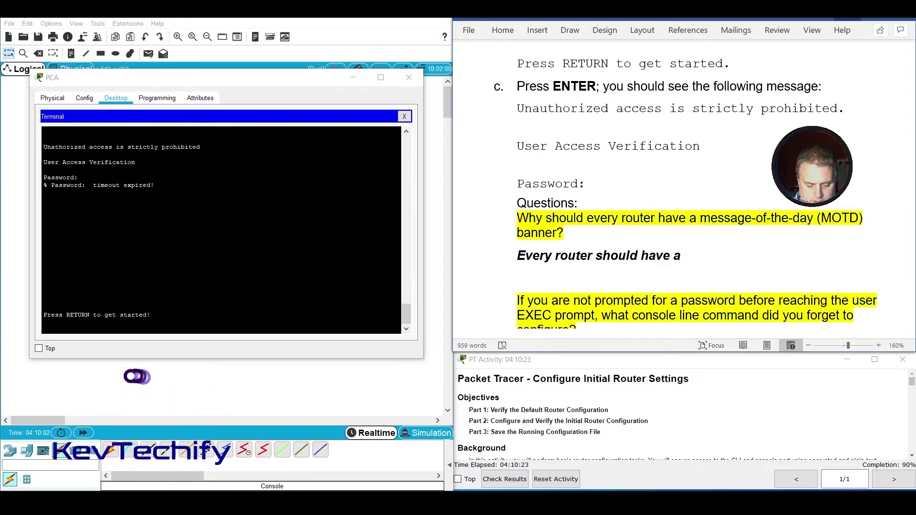
text( banner to warn unautho)
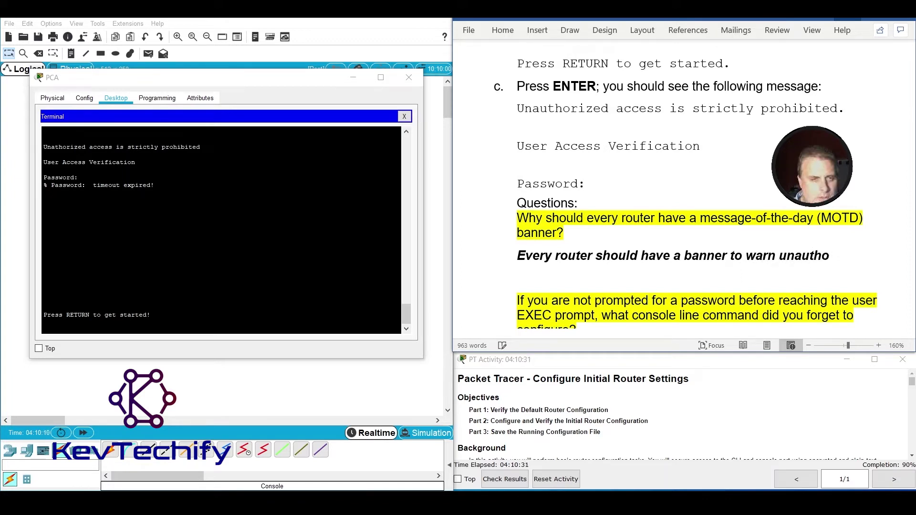
text(r)
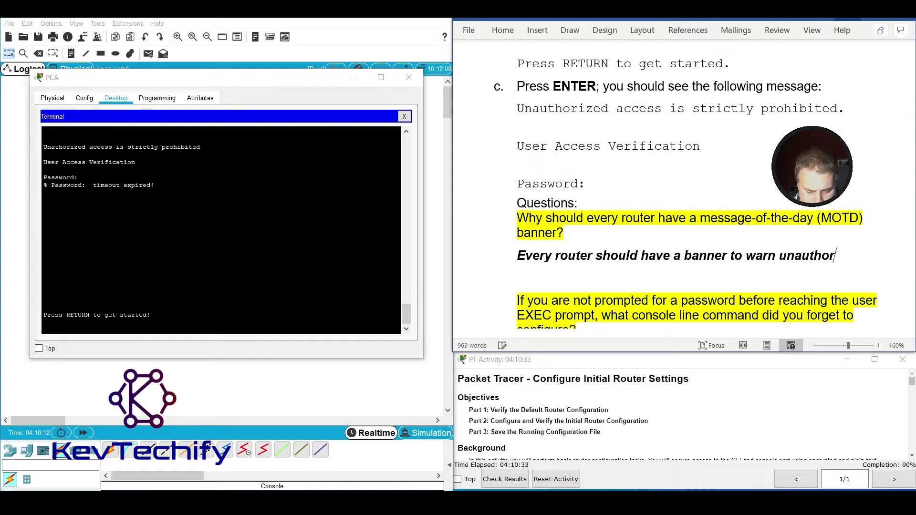
text(ized)
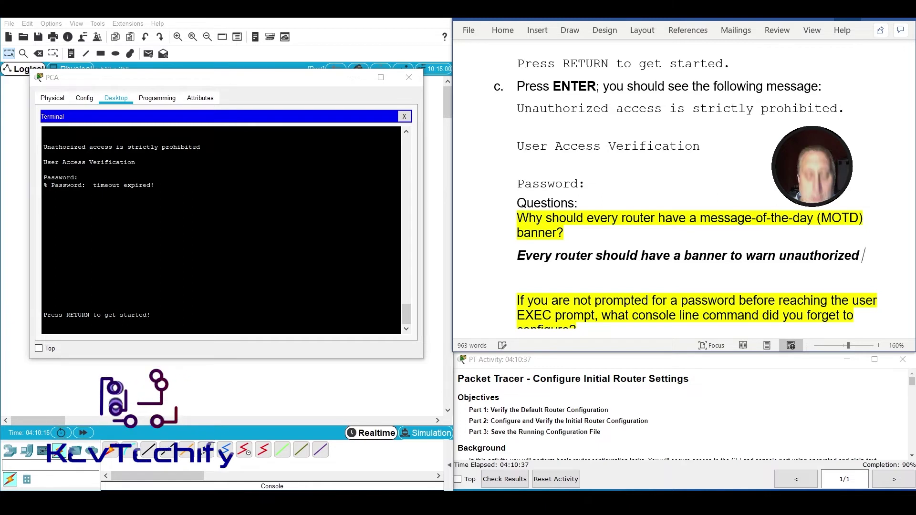
text( users that)
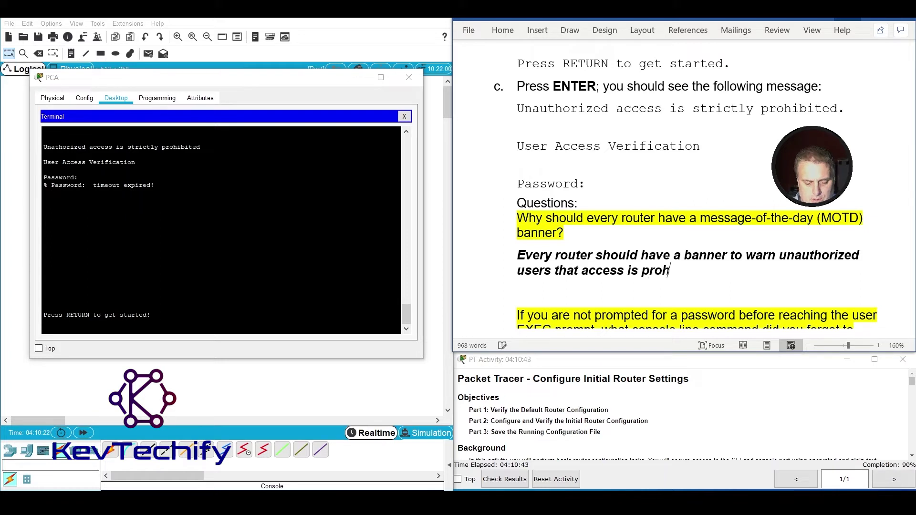
text(access is prohibited)
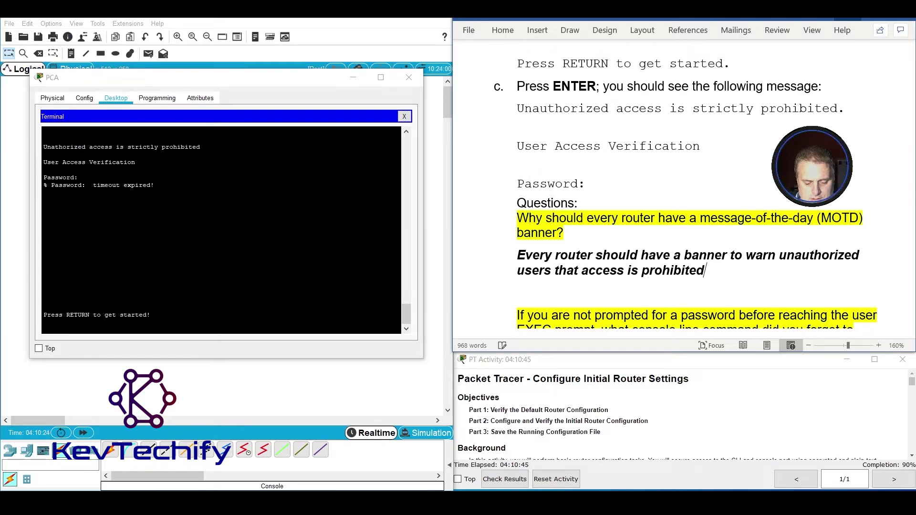
text(.)
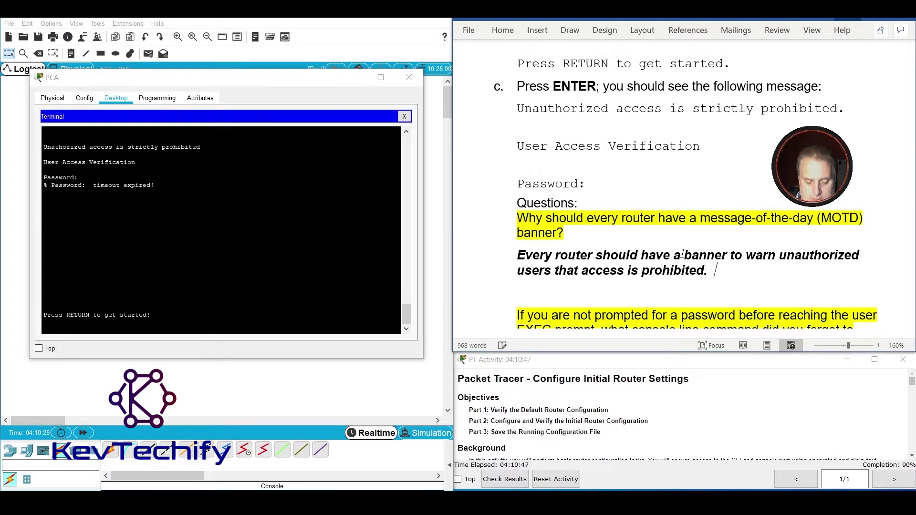
text(  MOTD)
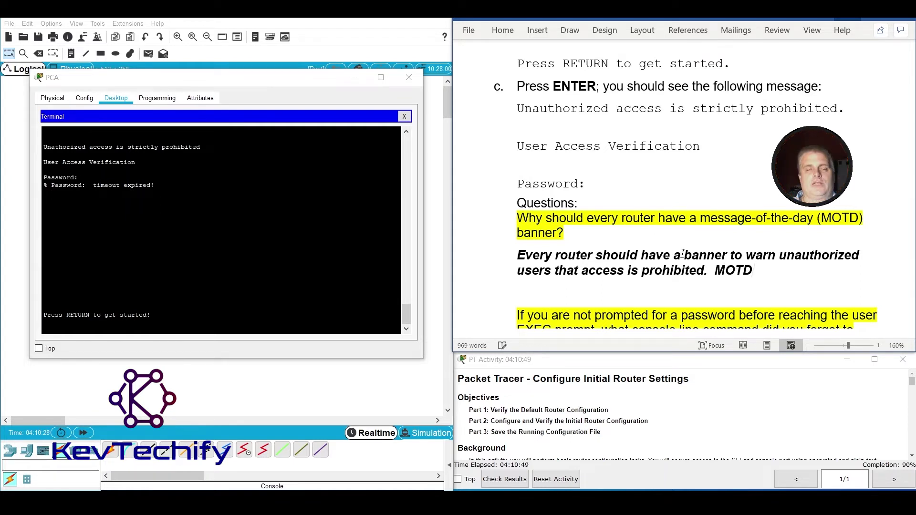
text( B)
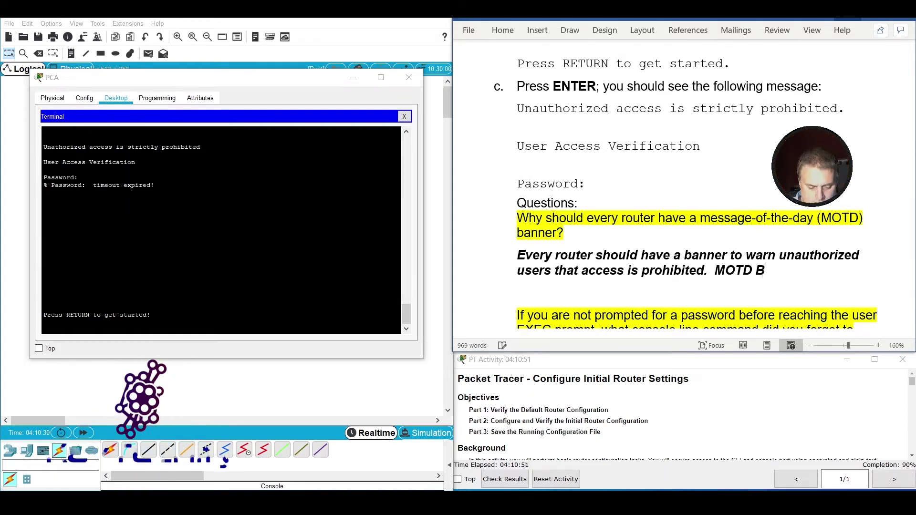
text(anners )
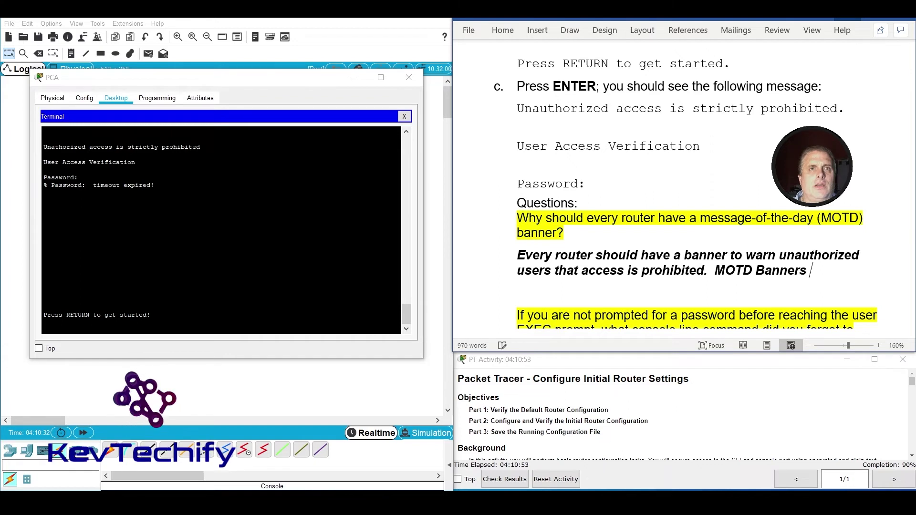
text(can also )
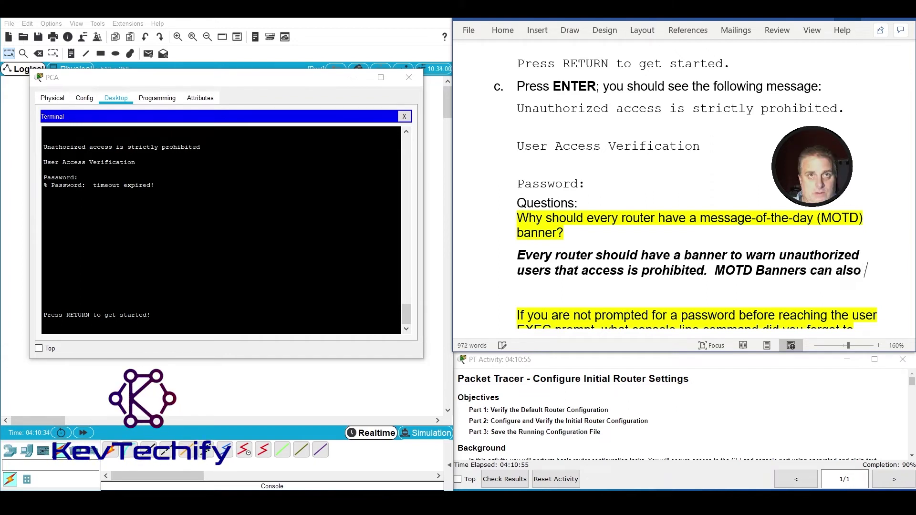
text(be us)
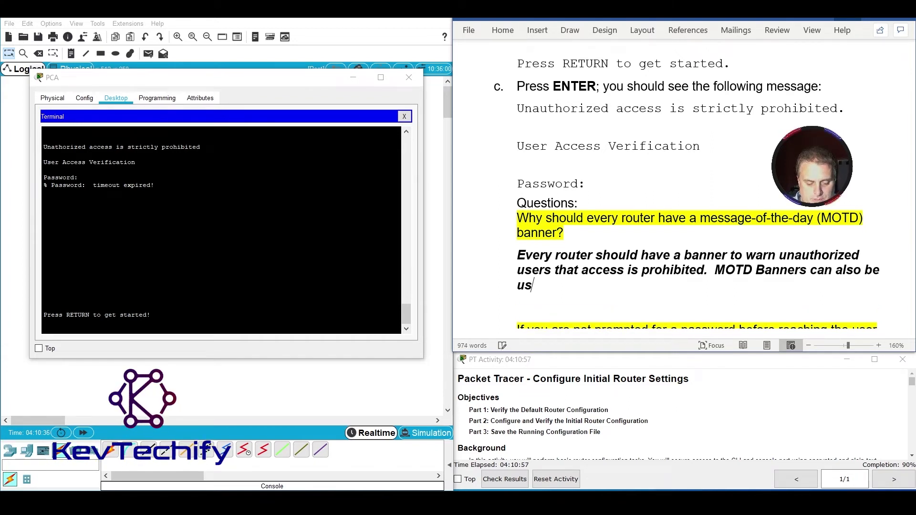
text(ed )
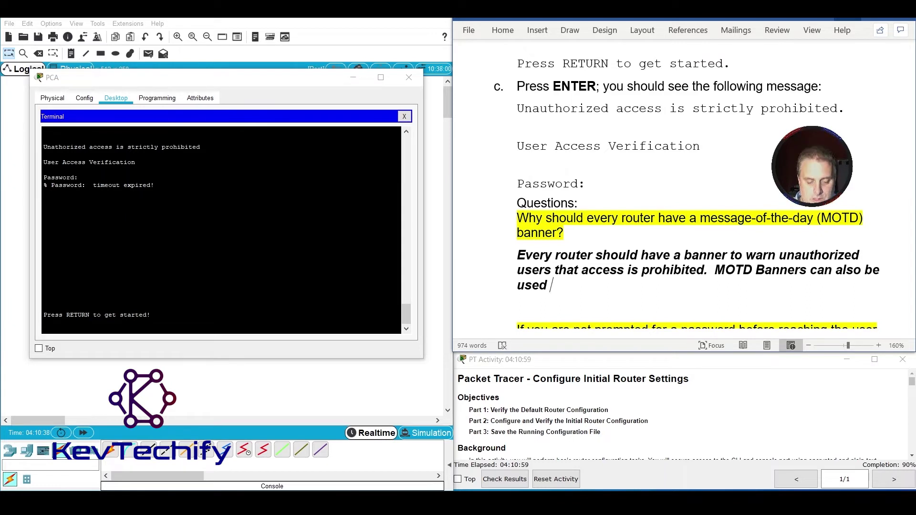
text(to send me)
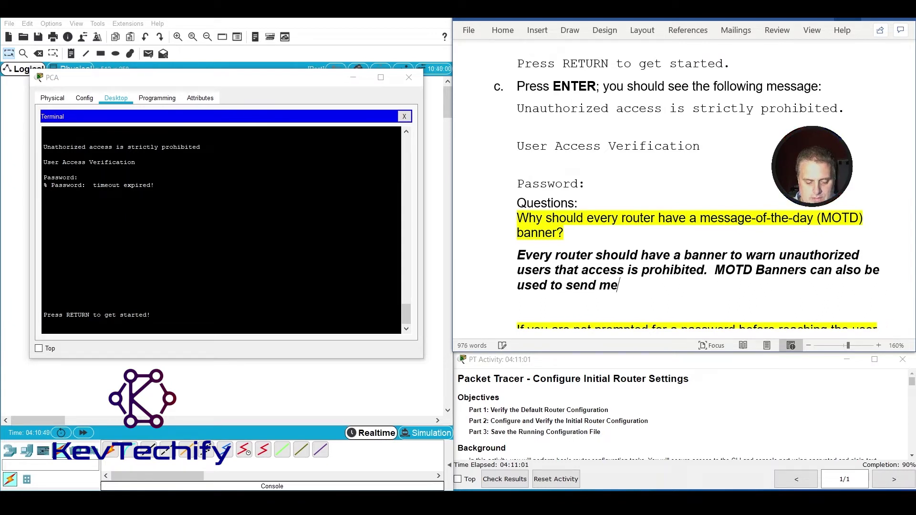
text(ssages)
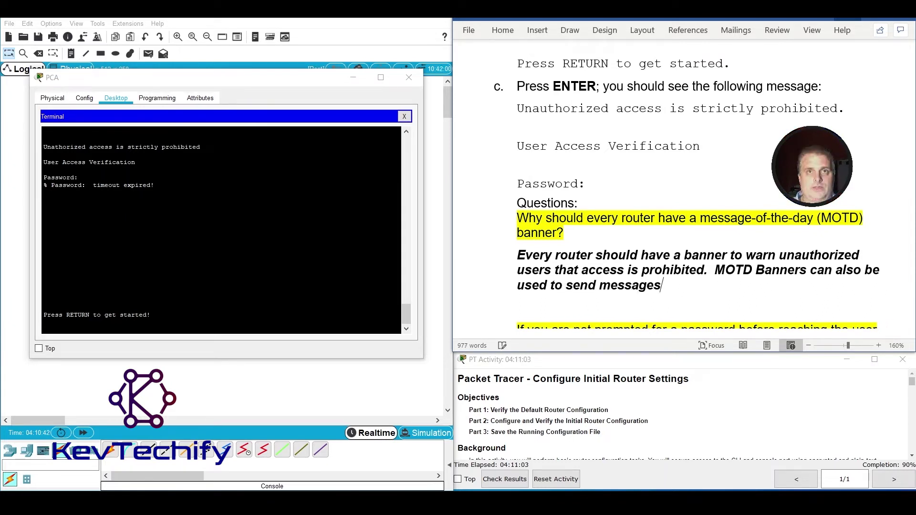
text( to )
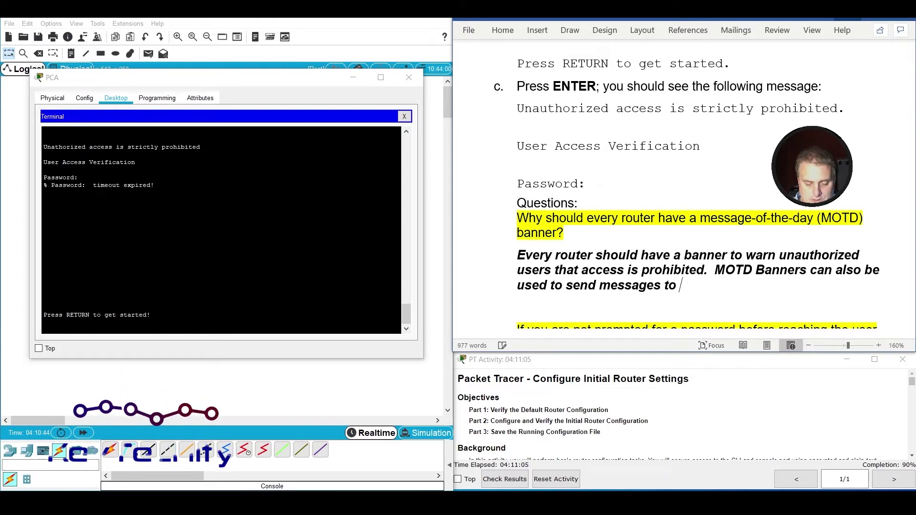
text(network)
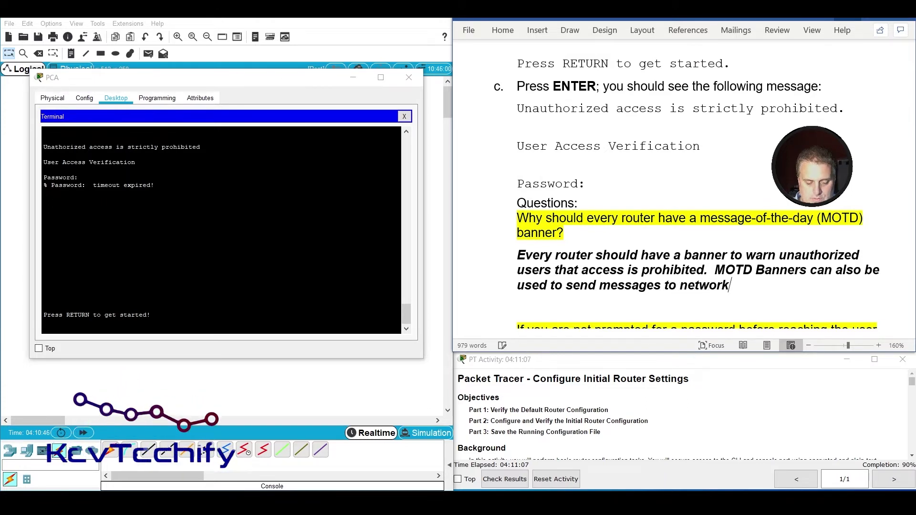
text( preson)
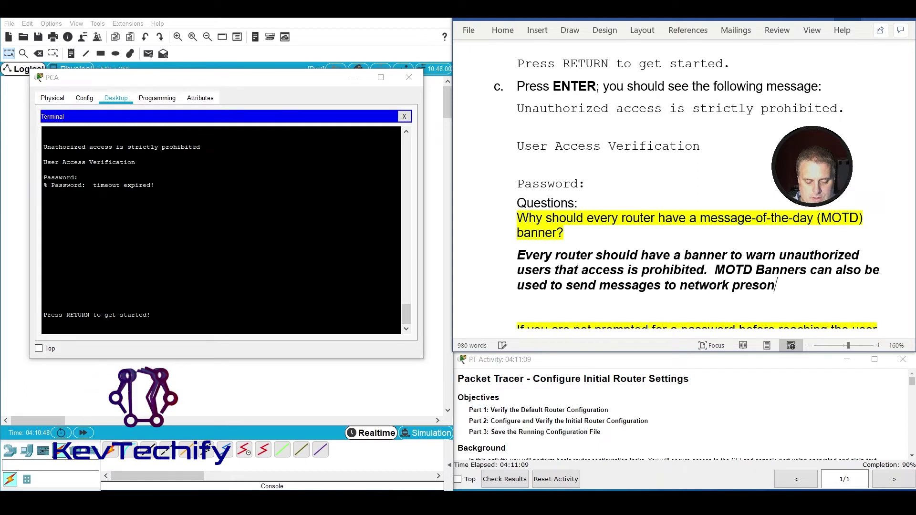
text(n)
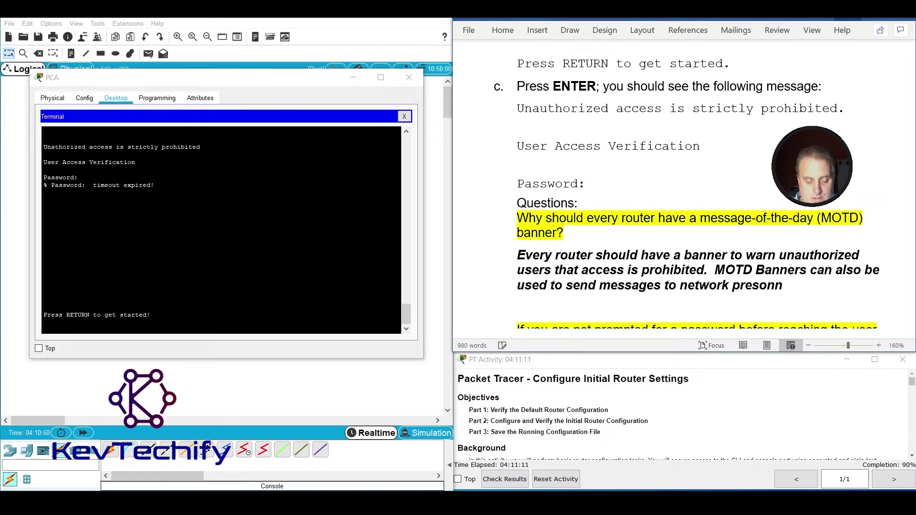
text(el (s)
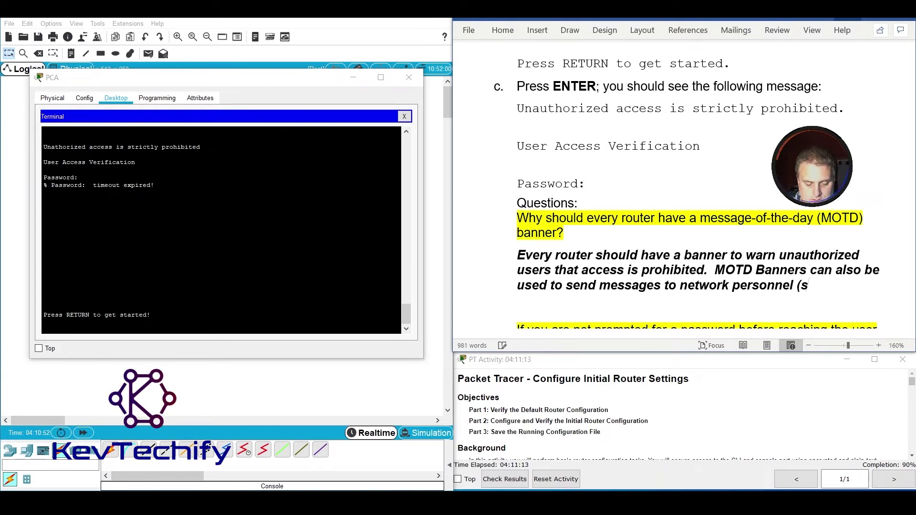
text(uch as)
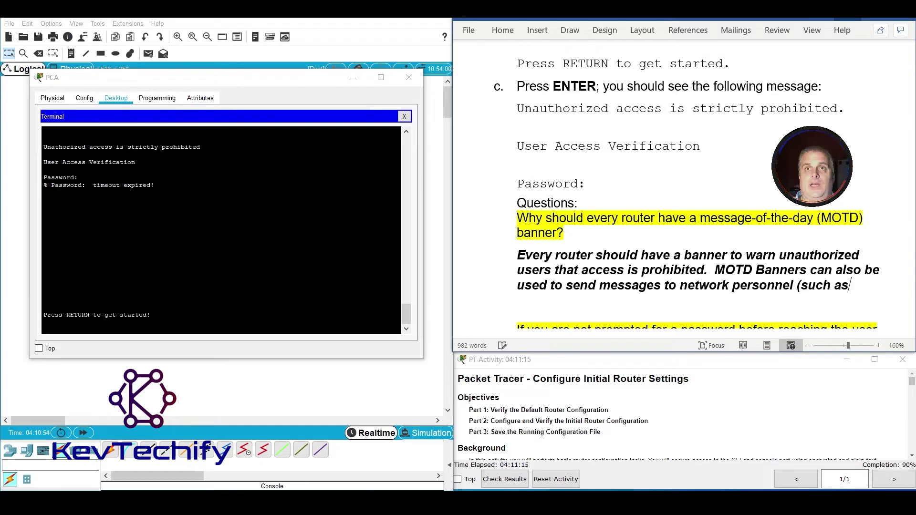
text( im)
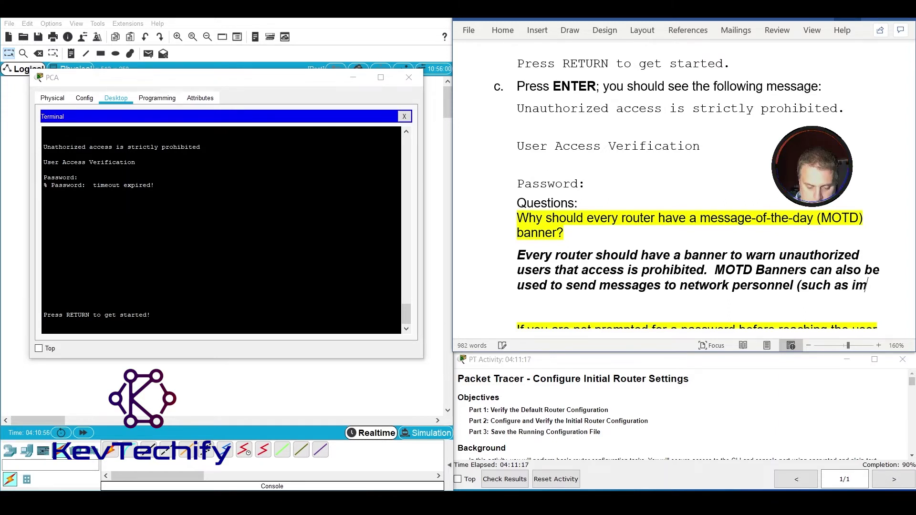
text(pending )
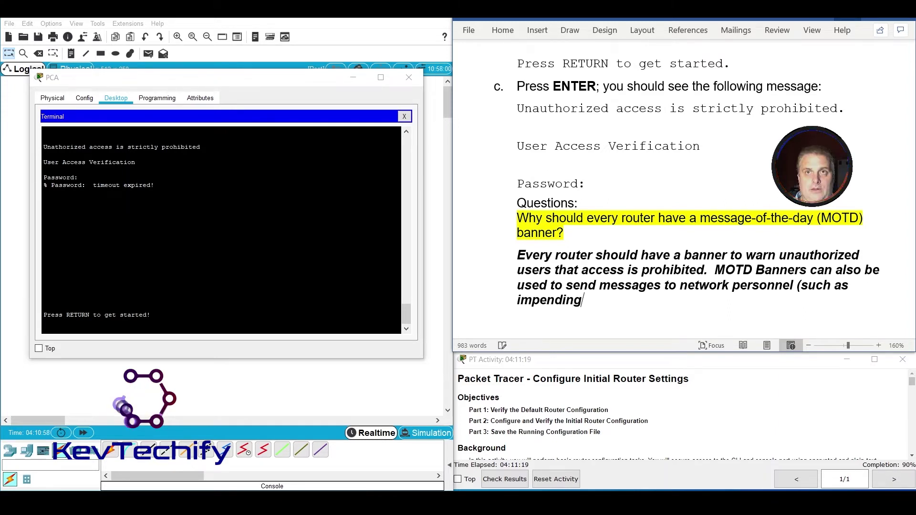
text(syst)
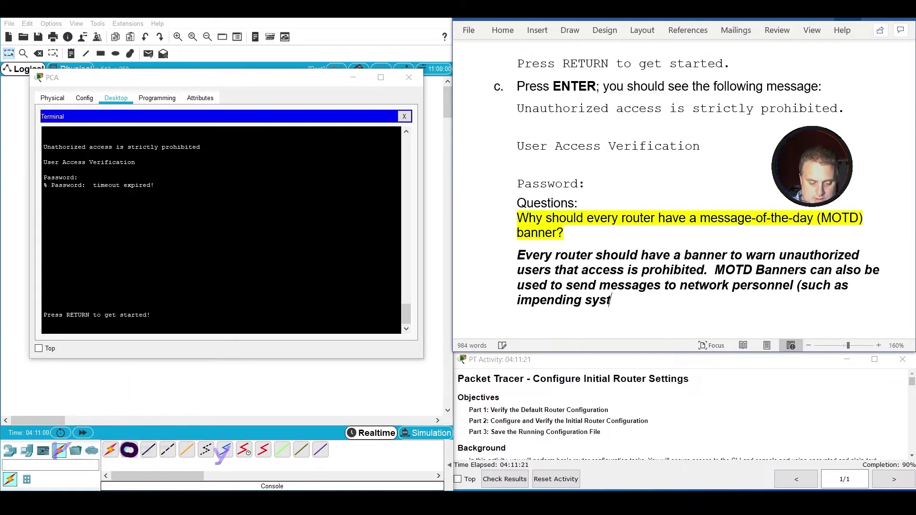
text(em shu)
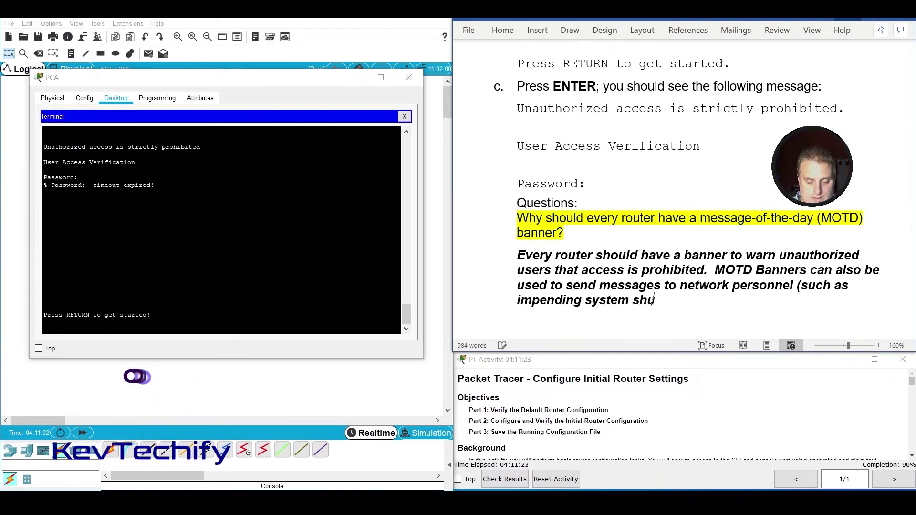
text(tdowns or wh)
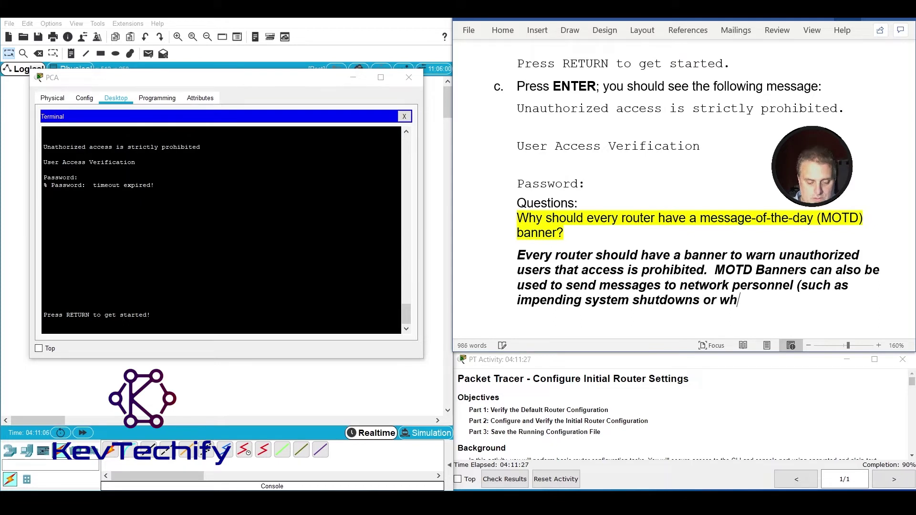
text(o to contact)
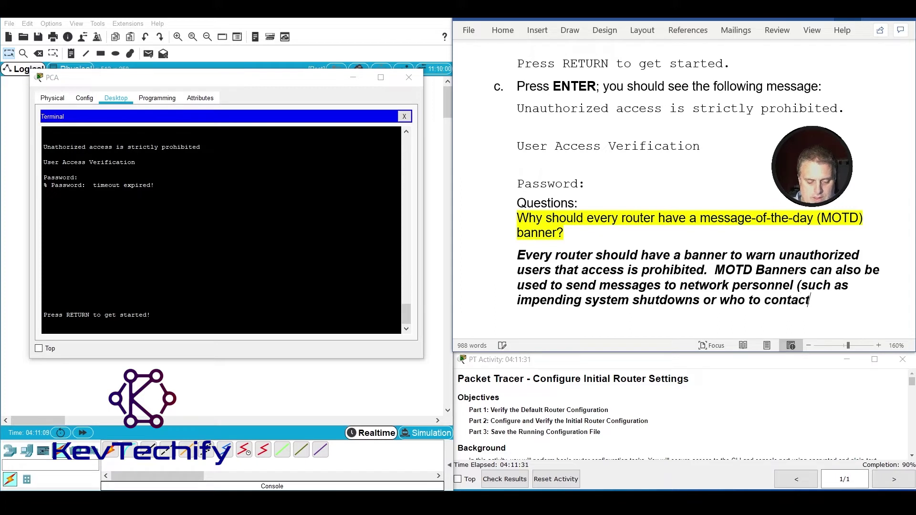
text( for acc)
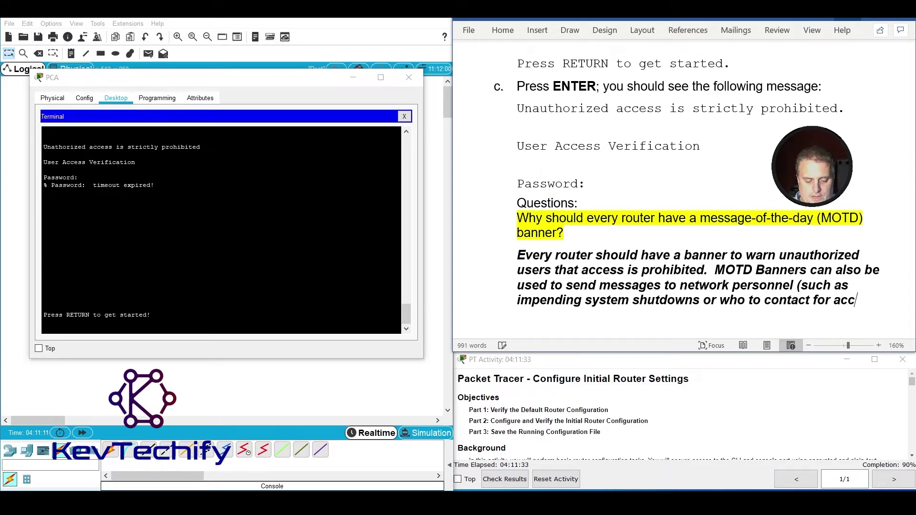
text(ess))
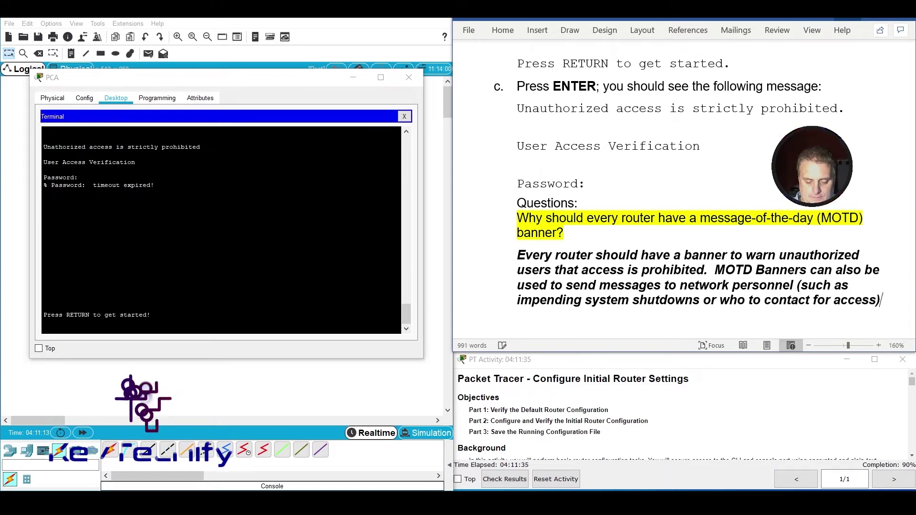
text(.)
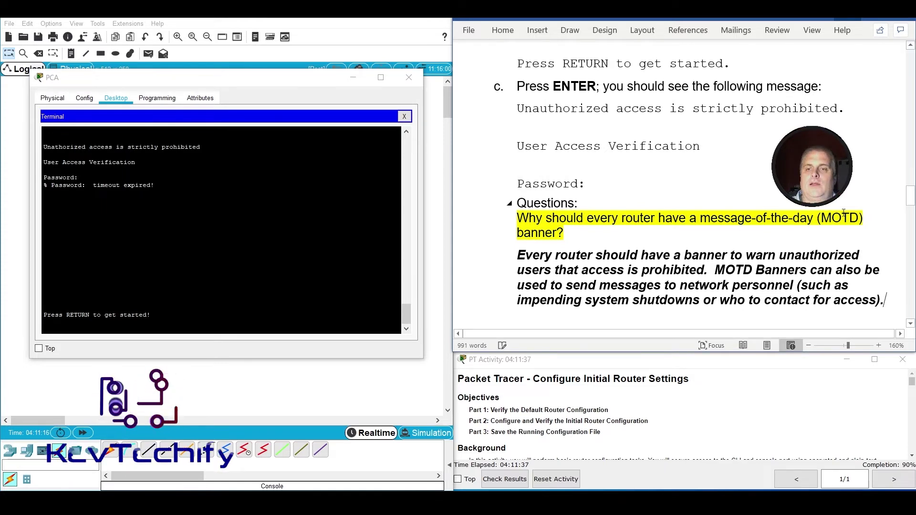
Step: Replace the console line question's placeholder with 'R1(config-line)# login'
scroll(708, 231, down, 5)
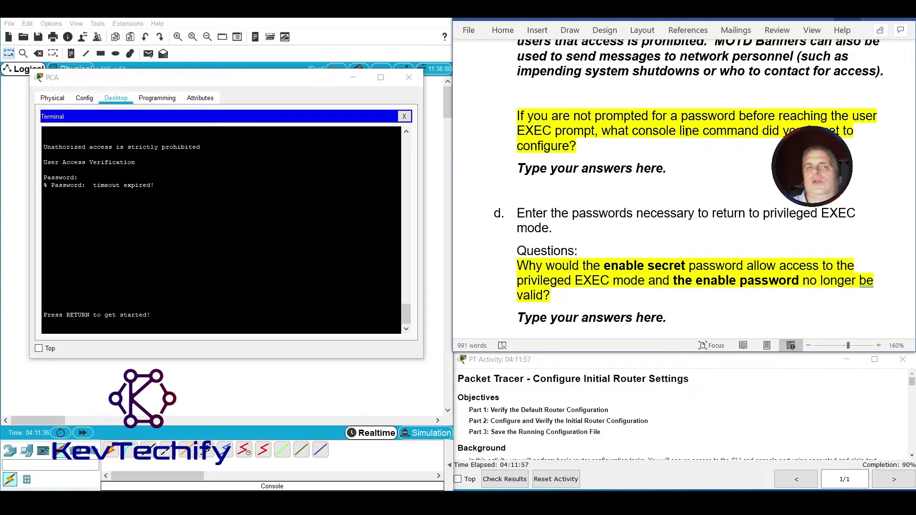
drag(517, 168, 666, 168)
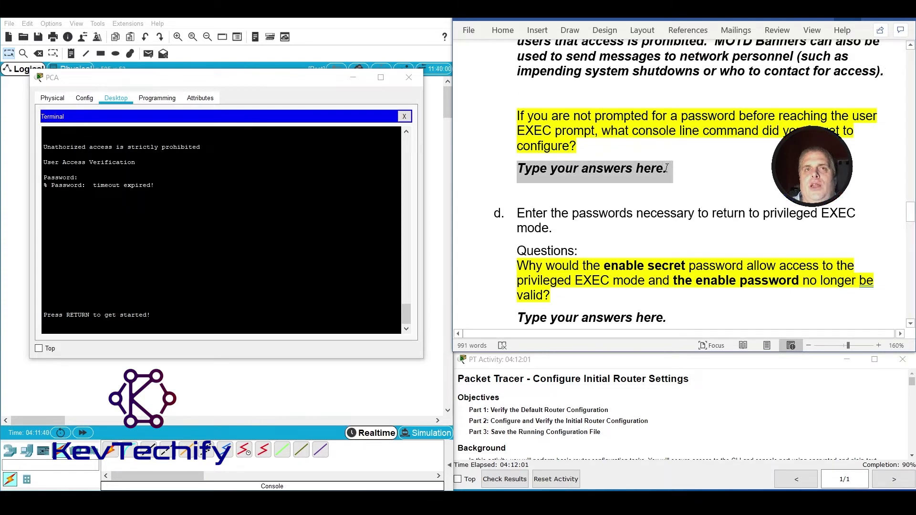
text(R)
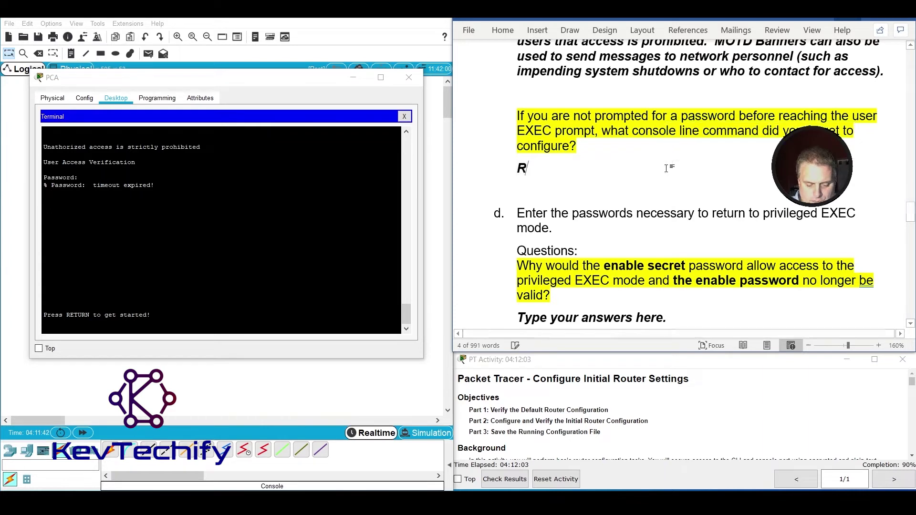
text(1()
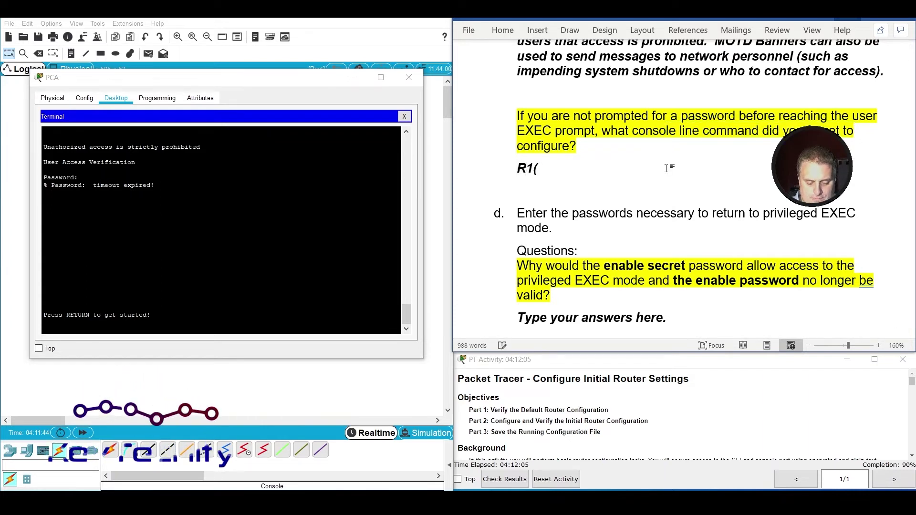
text(config-linw)
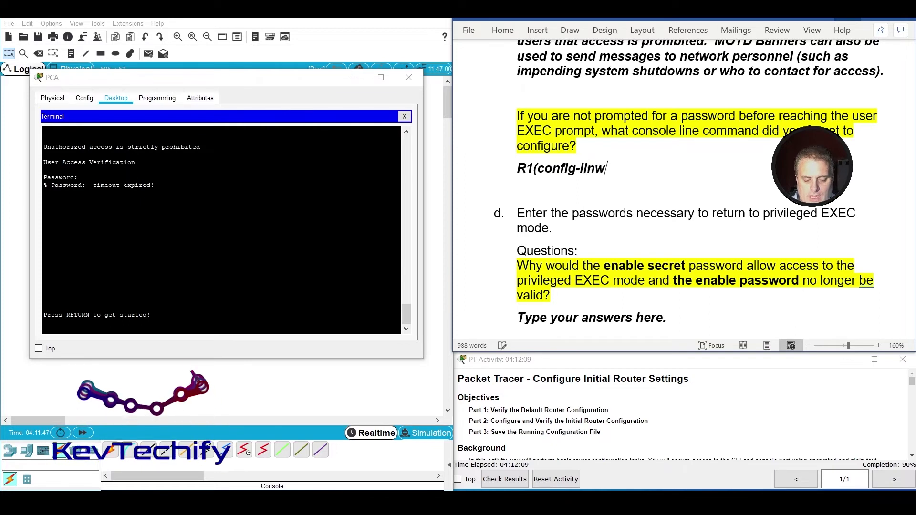
key(BackSpace)
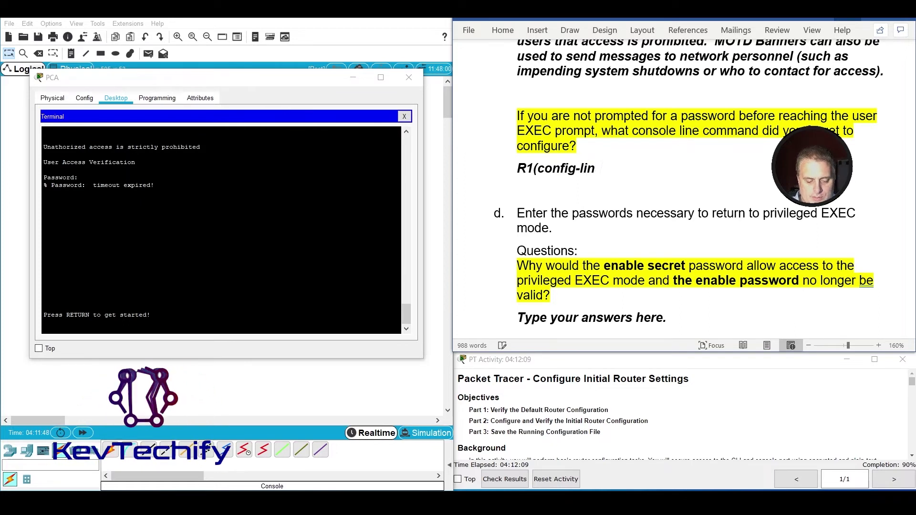
text(e)#)
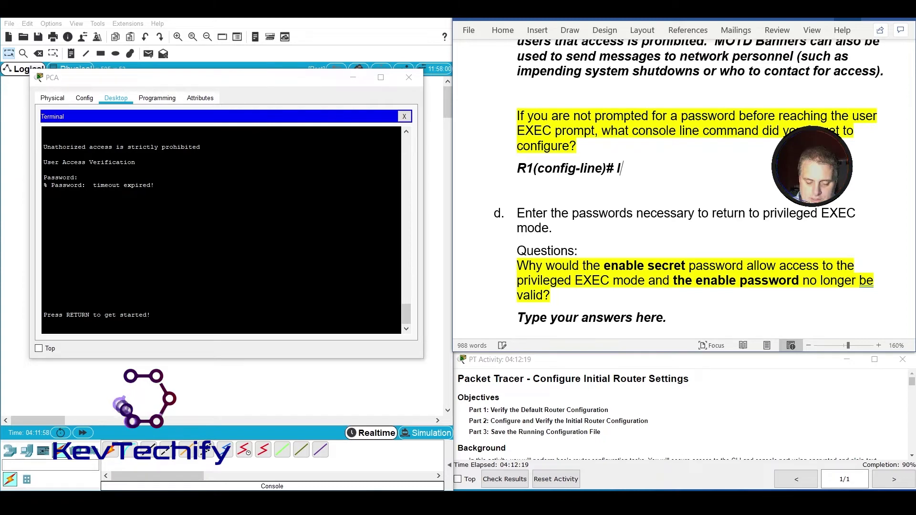
text(login)
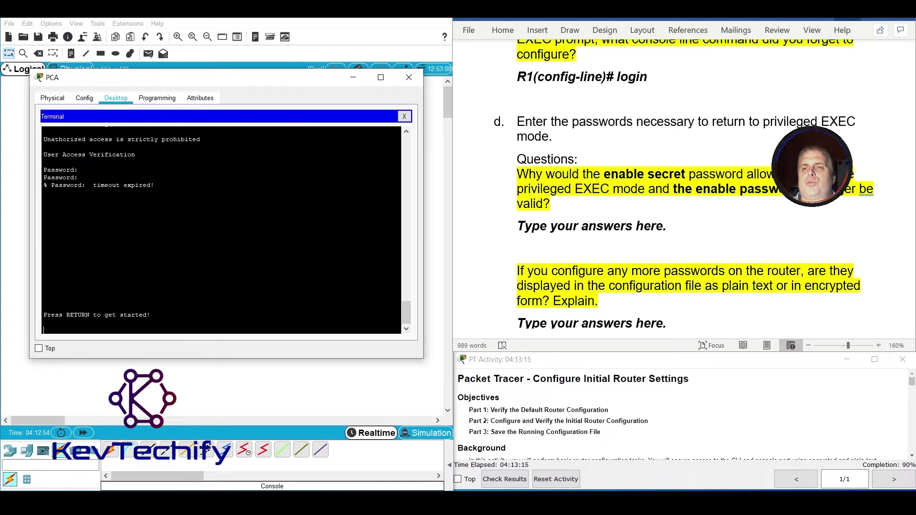
key(Return)
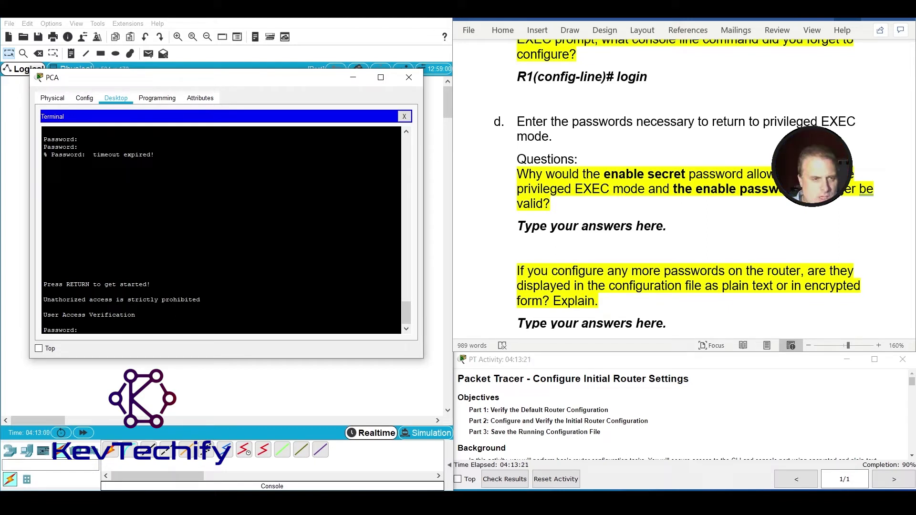
Step: Log in to R1 with the console password, then run enable with the enable secret to reach R1#
key(Return)
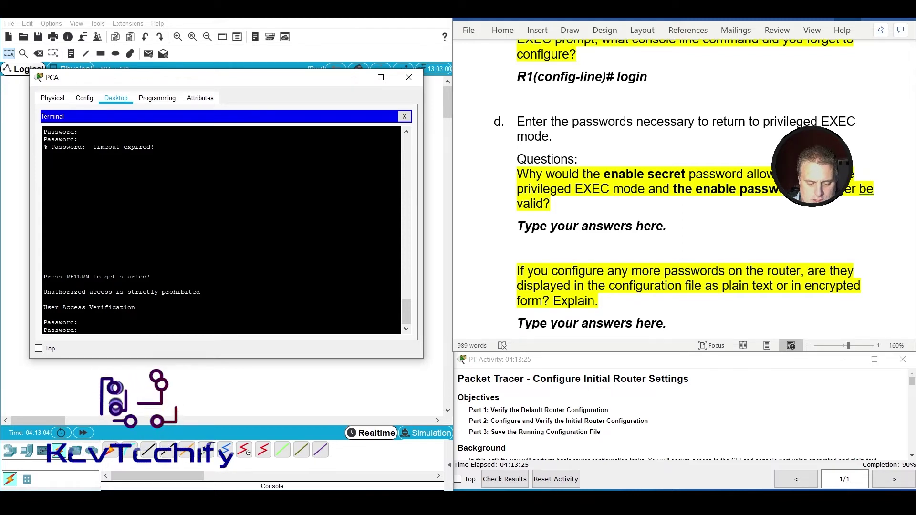
key(Return)
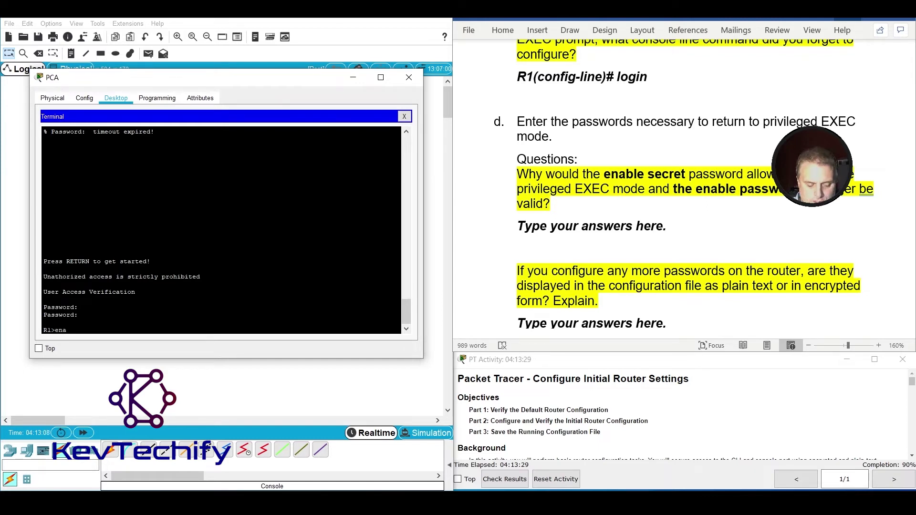
text(enable)
key(Return)
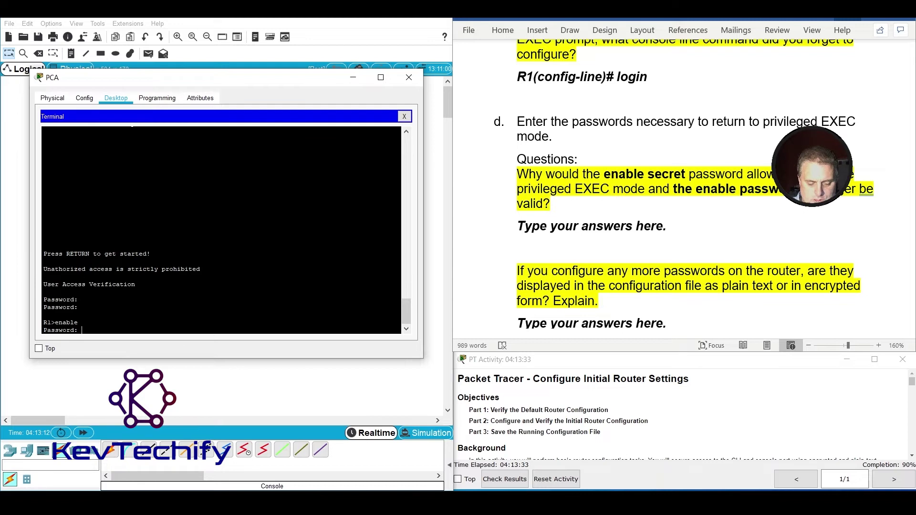
key(Return)
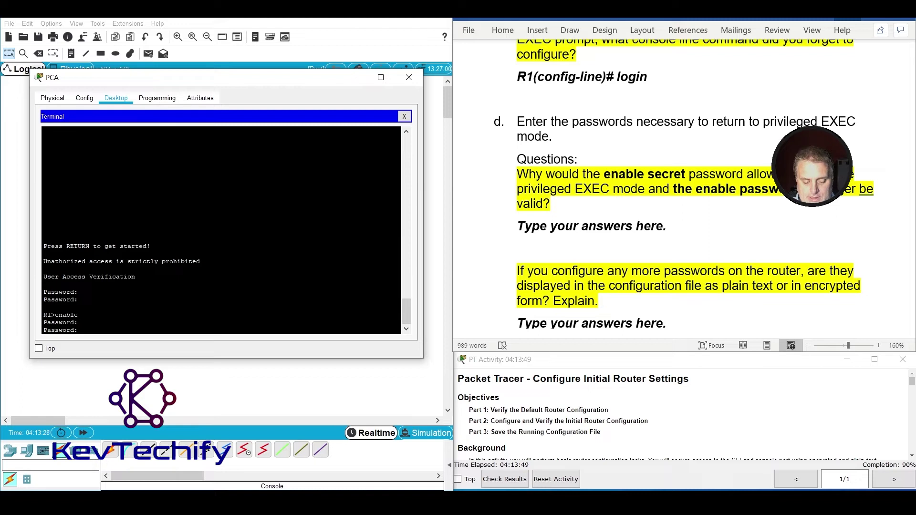
key(Return)
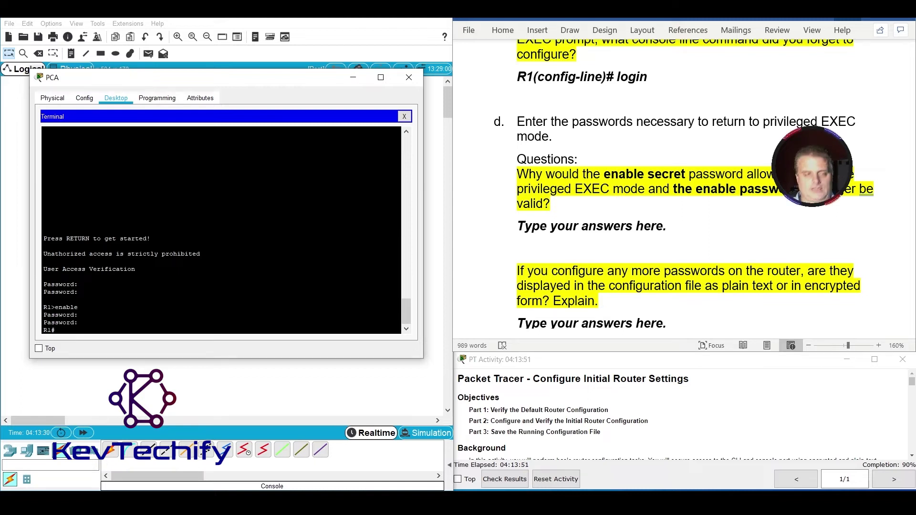
key(Return)
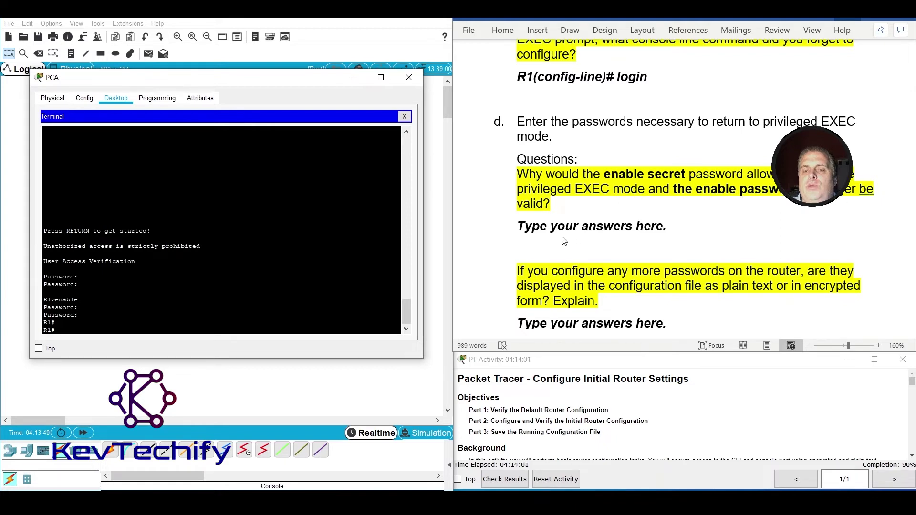
key(alt+Tab)
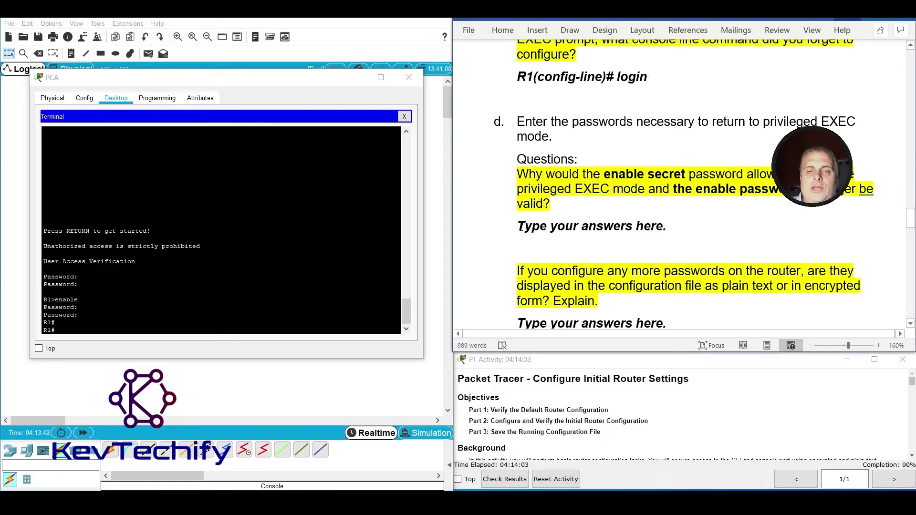
Step: Answer the enable secret question: it overrides the enable password and is needed for privileged EXEC
drag(520, 227, 672, 228)
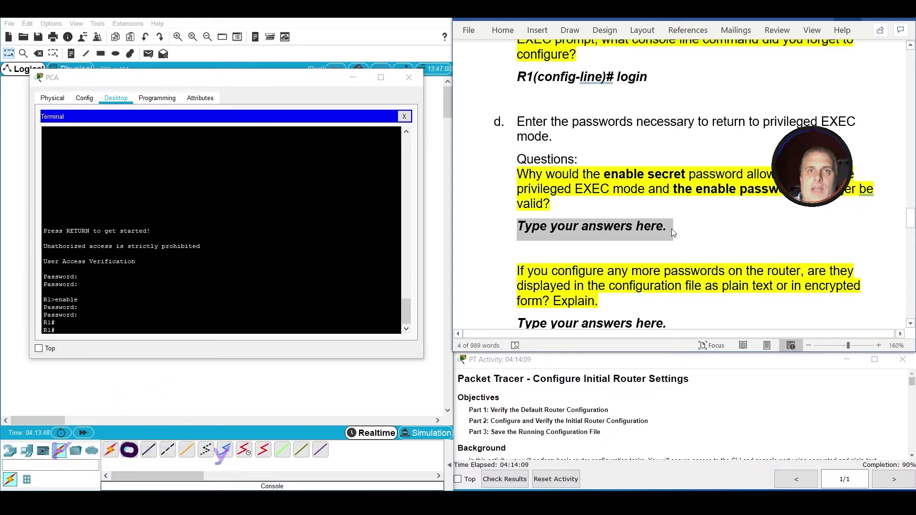
text(The)
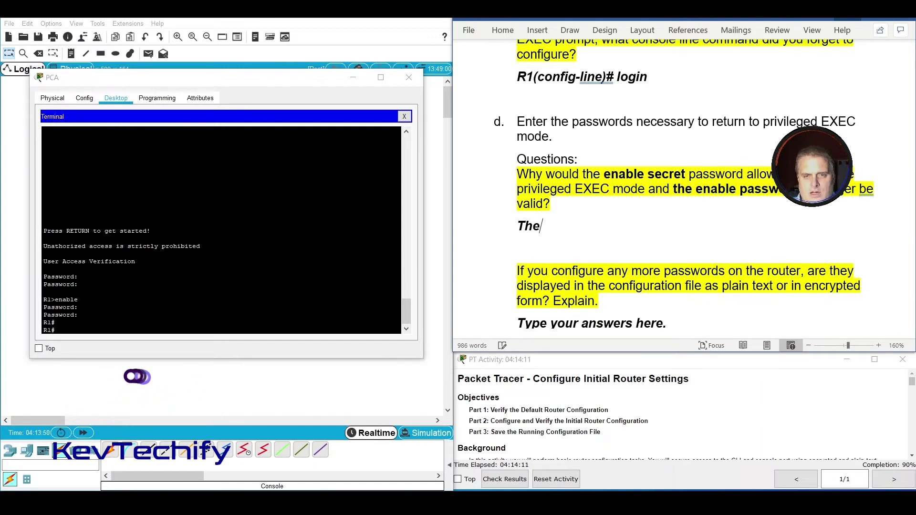
text( enable se)
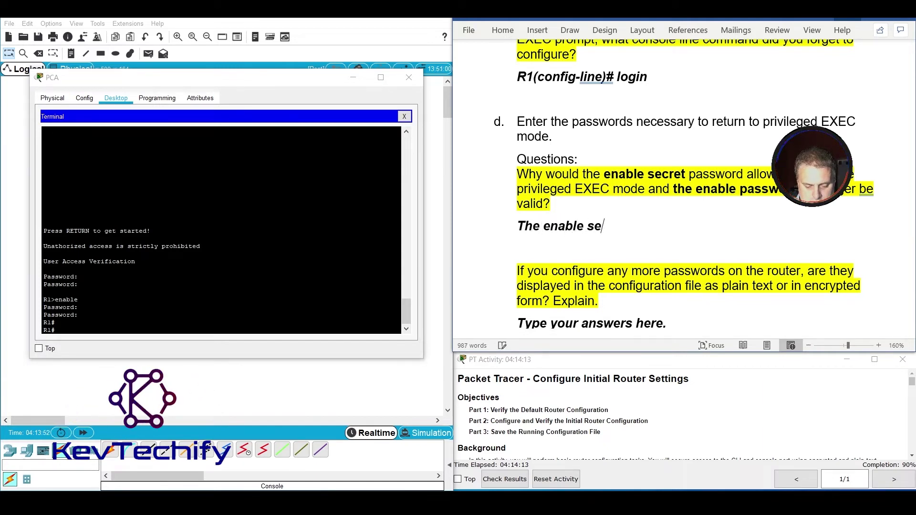
text(cret password o)
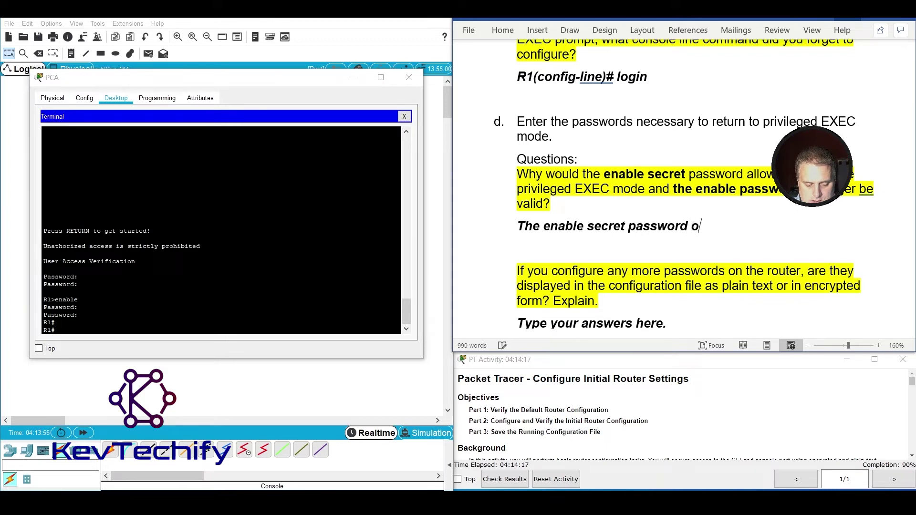
text(verrides )
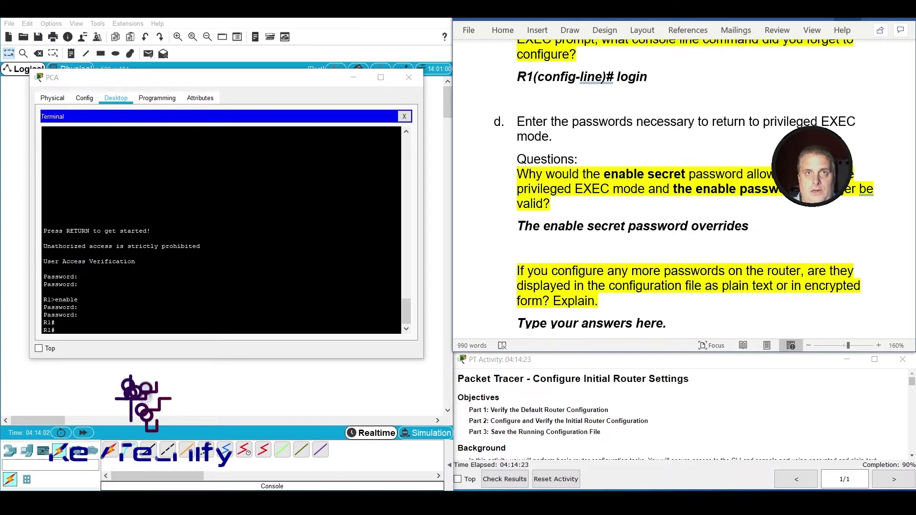
text(the )
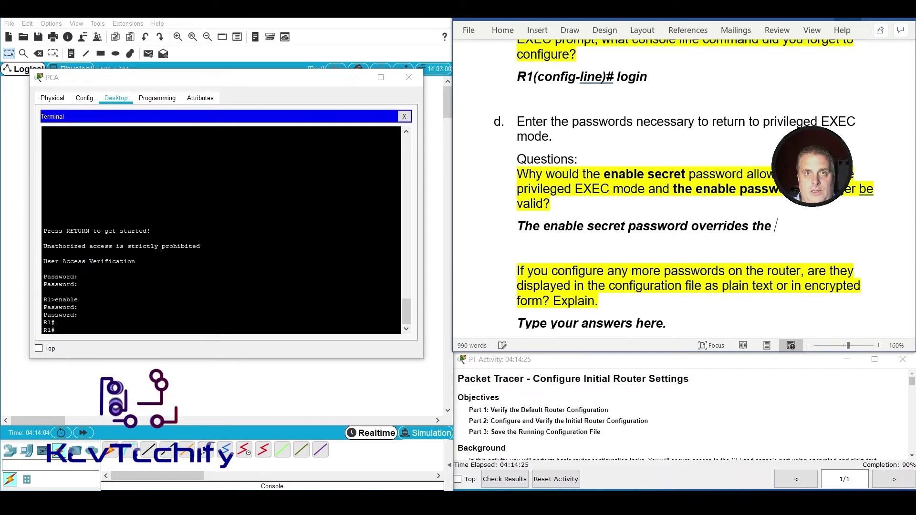
text(enable )
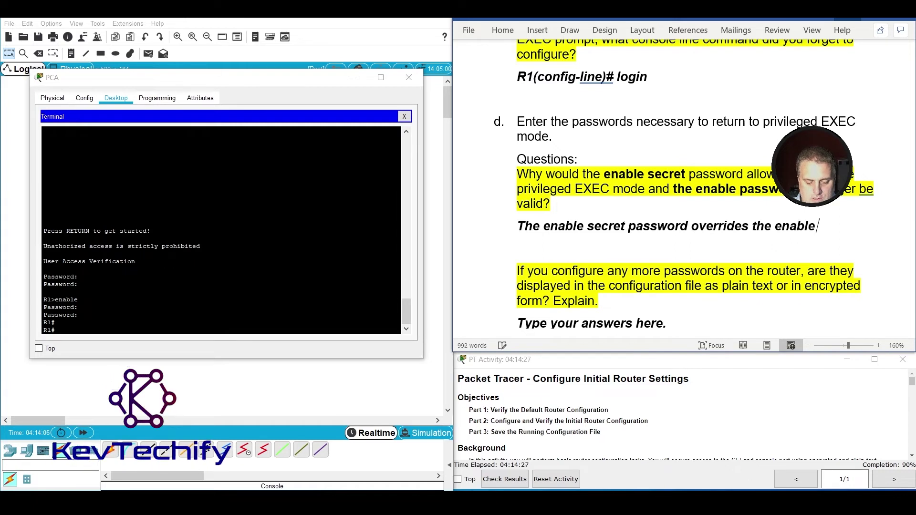
text(password,)
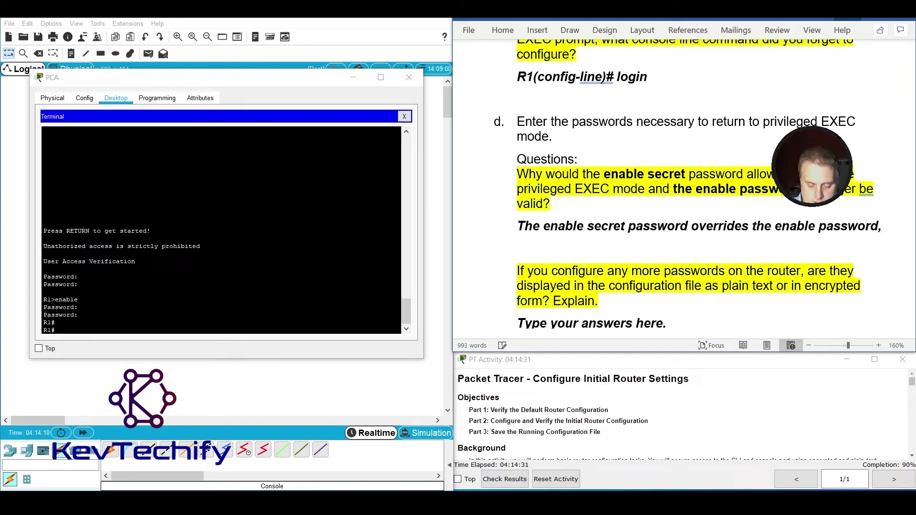
key(BackSpace)
text(.. If both)
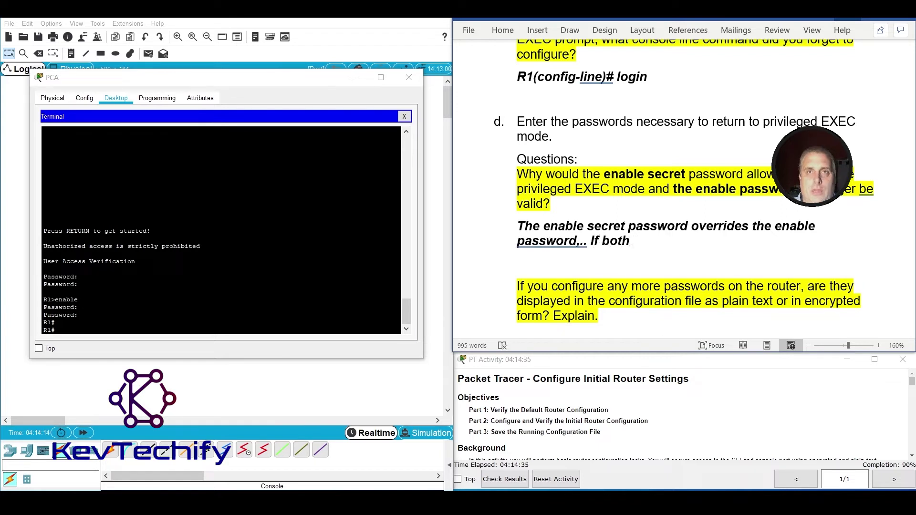
text( are co)
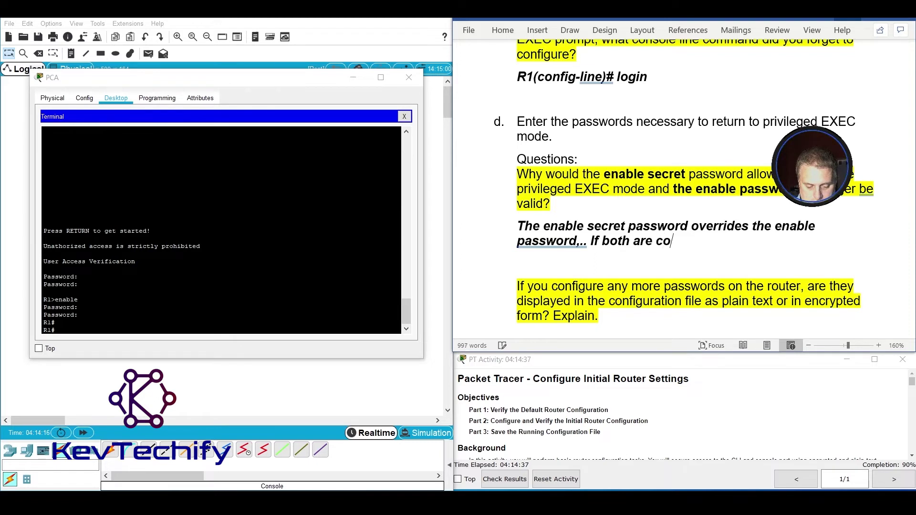
text(nfigured)
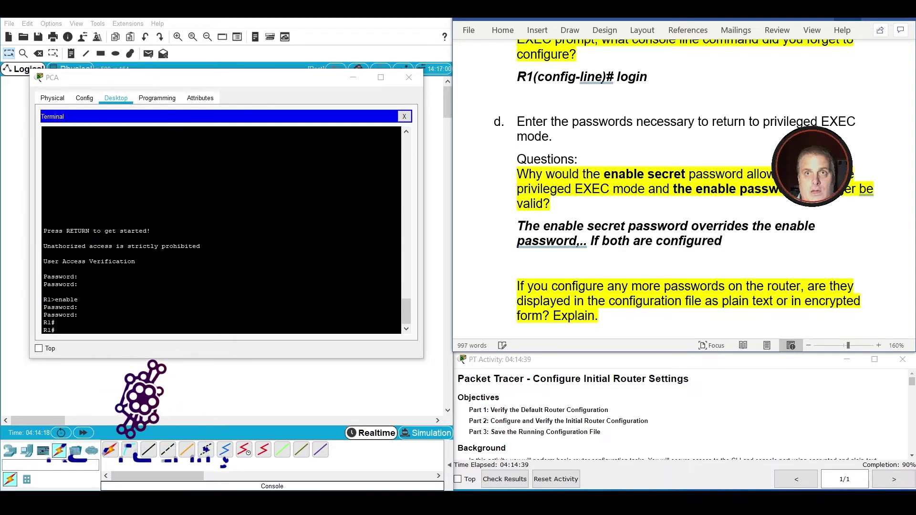
text( on the r)
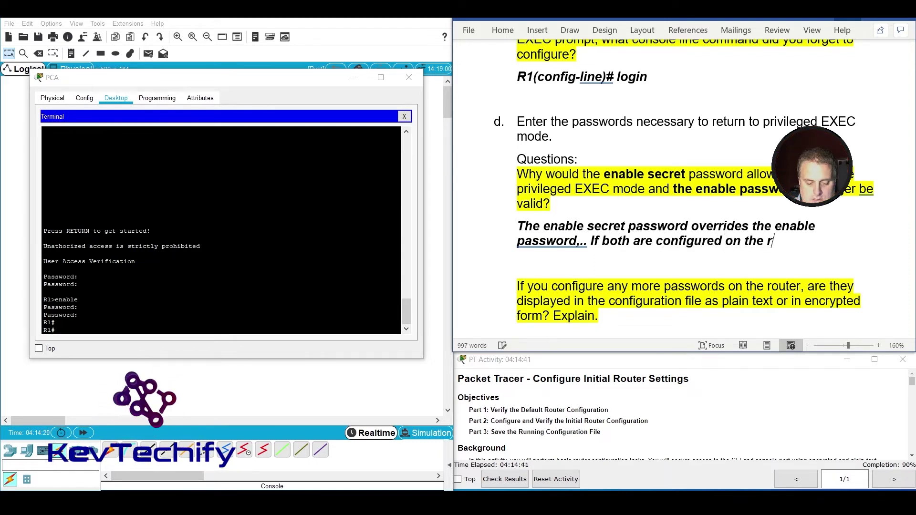
text(outer, yo)
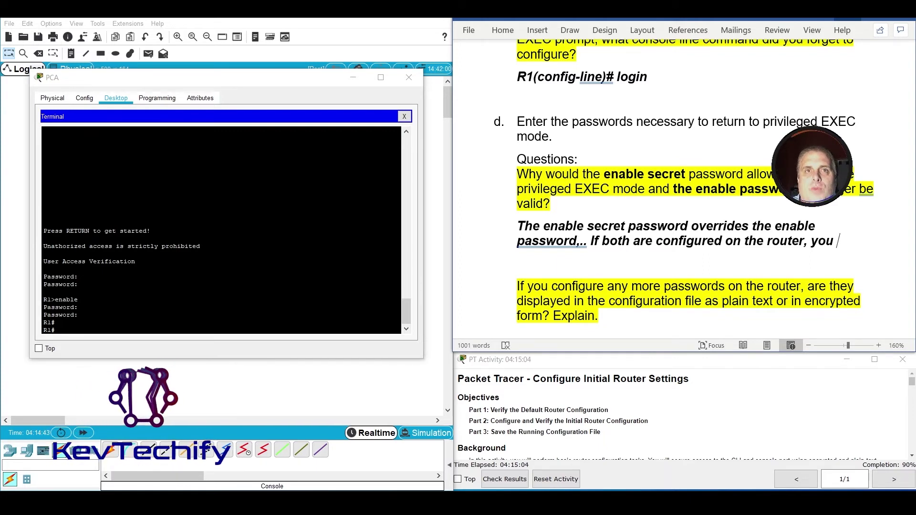
text(us )
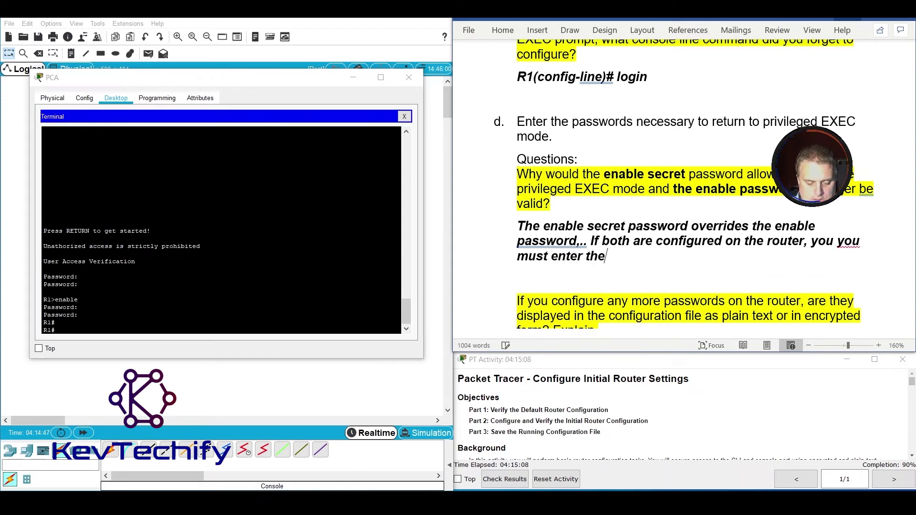
text(t enter the enable secret)
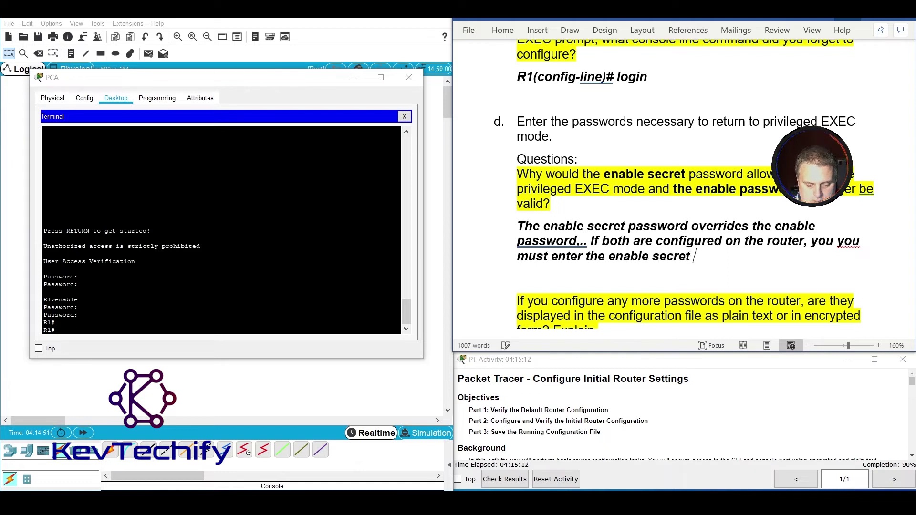
text( password )
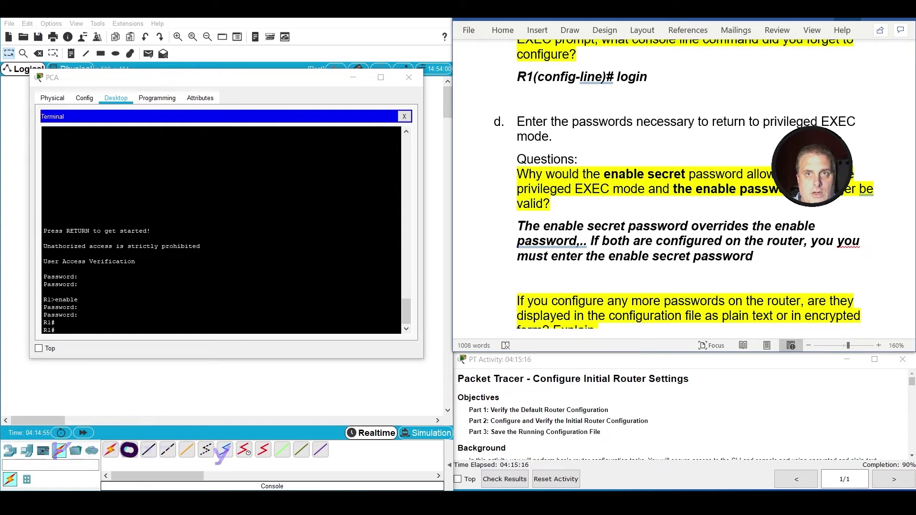
text(to enter )
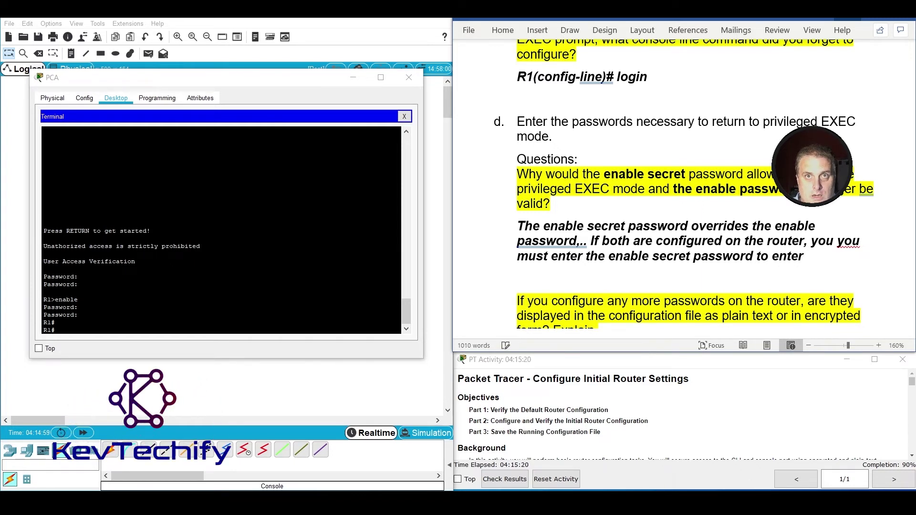
text(provol)
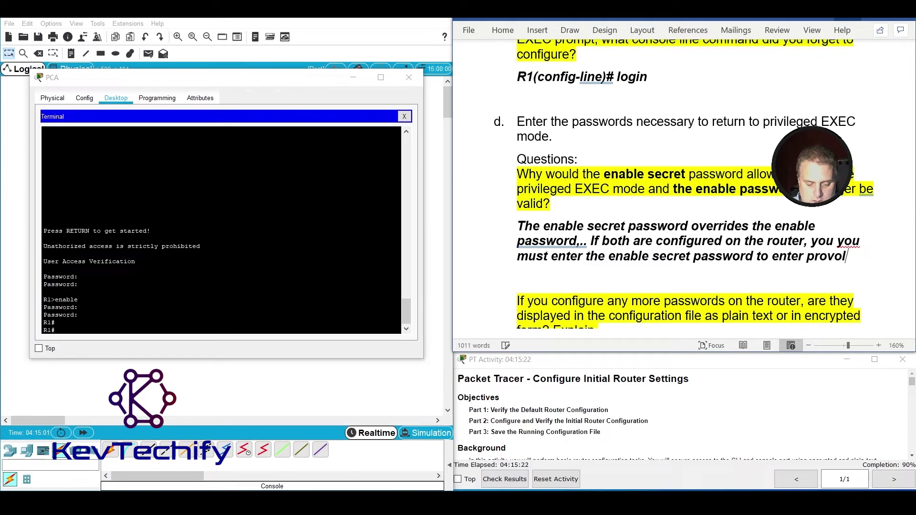
text(edge )
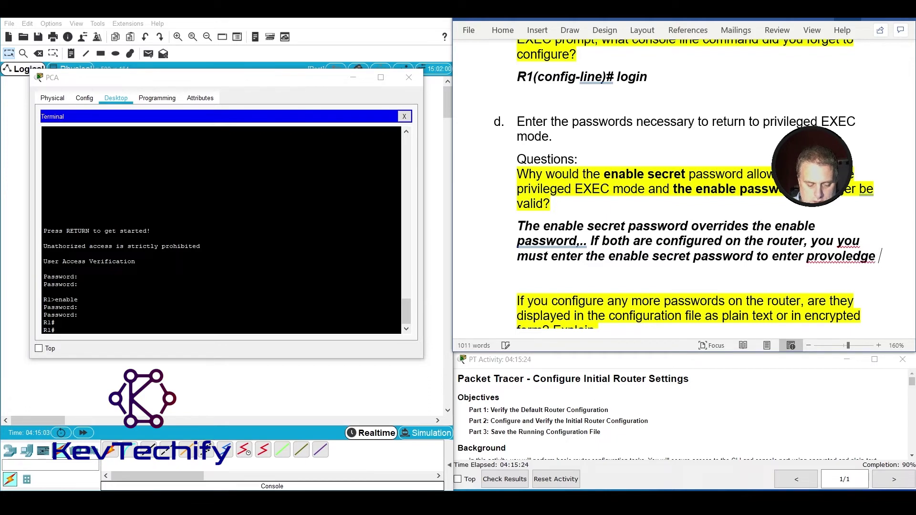
text(EXEC)
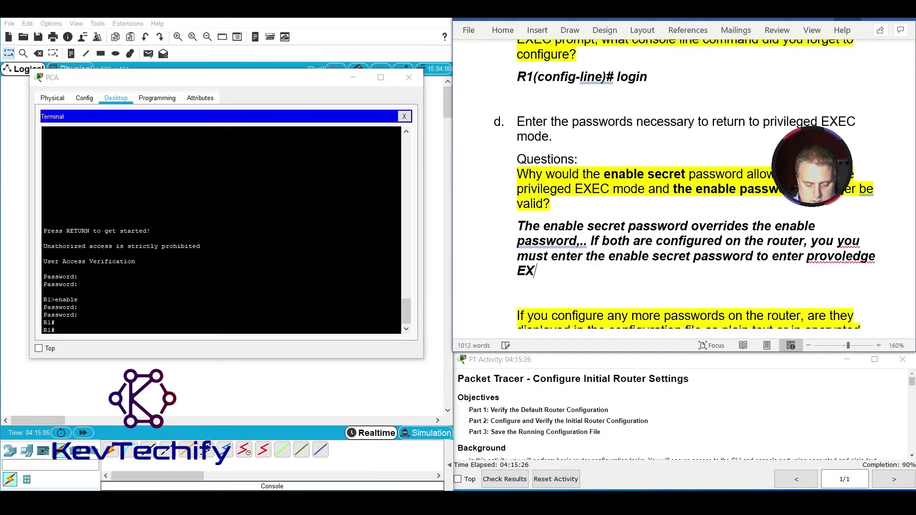
text( mode.)
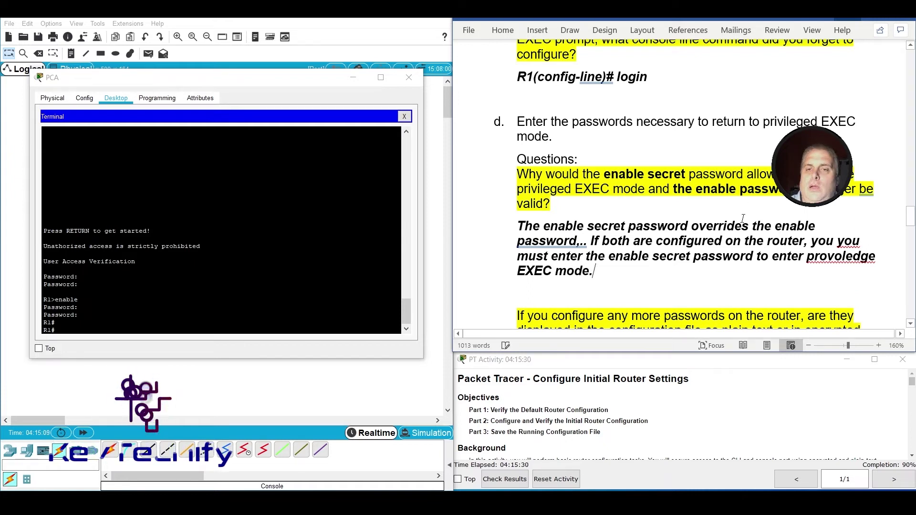
Step: Fix the 'password,..' punctuation, remove the repeated 'you', and correct 'provoledge' via suggestions
right_click(563, 240)
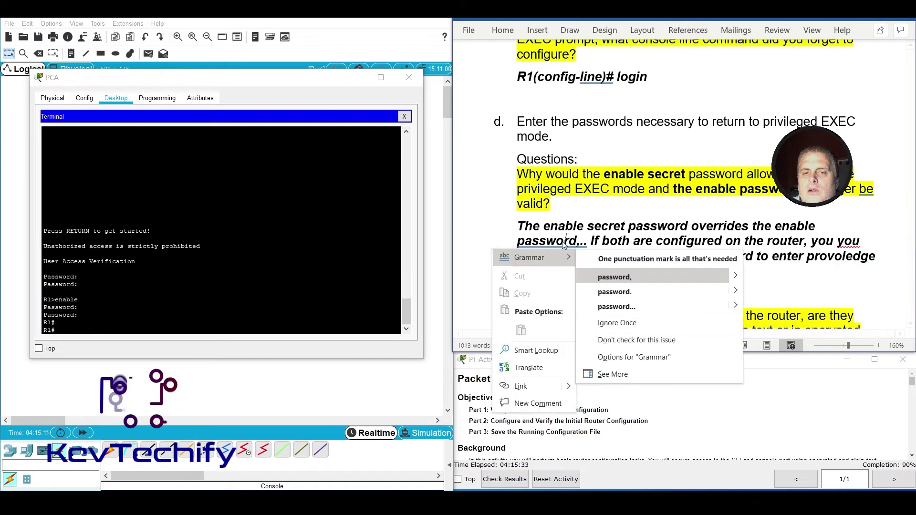
click(656, 291)
right_click(774, 242)
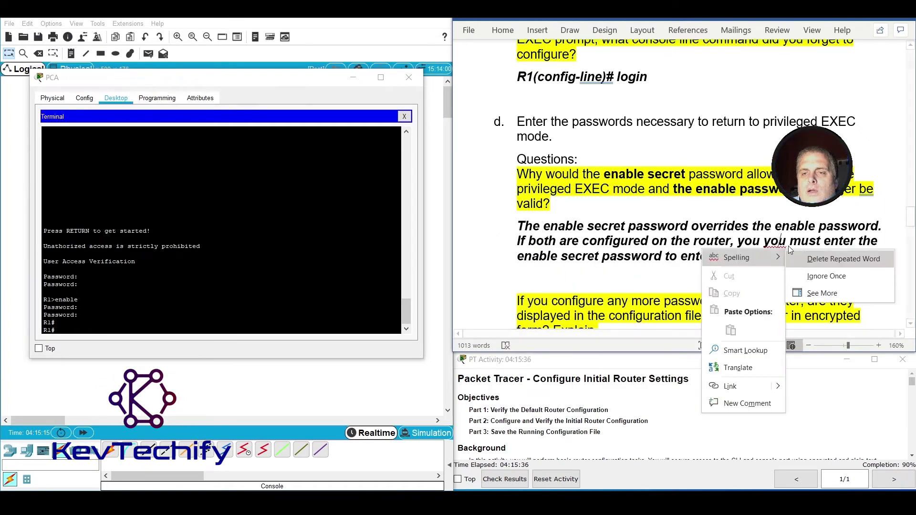
click(840, 258)
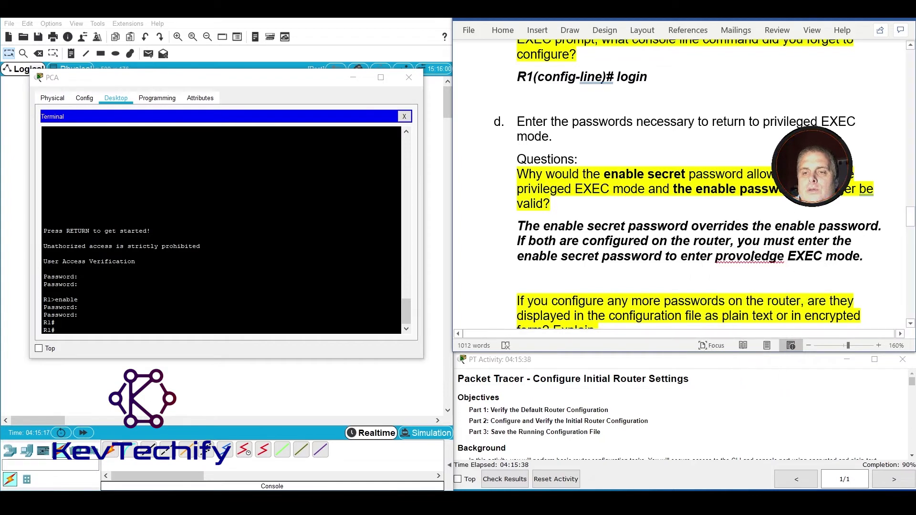
right_click(762, 259)
click(645, 285)
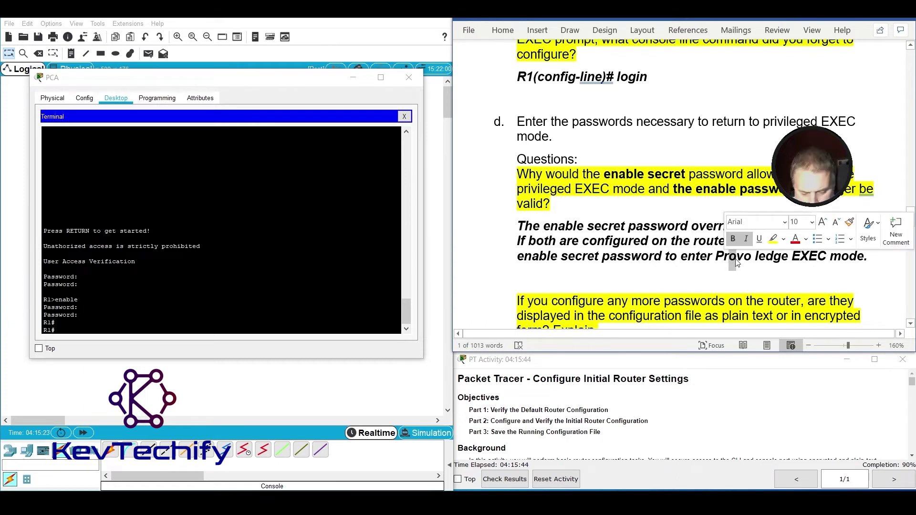
Step: Clean up the remaining misspelling so the answer reads 'Privileged EXEC mode'
text(i)
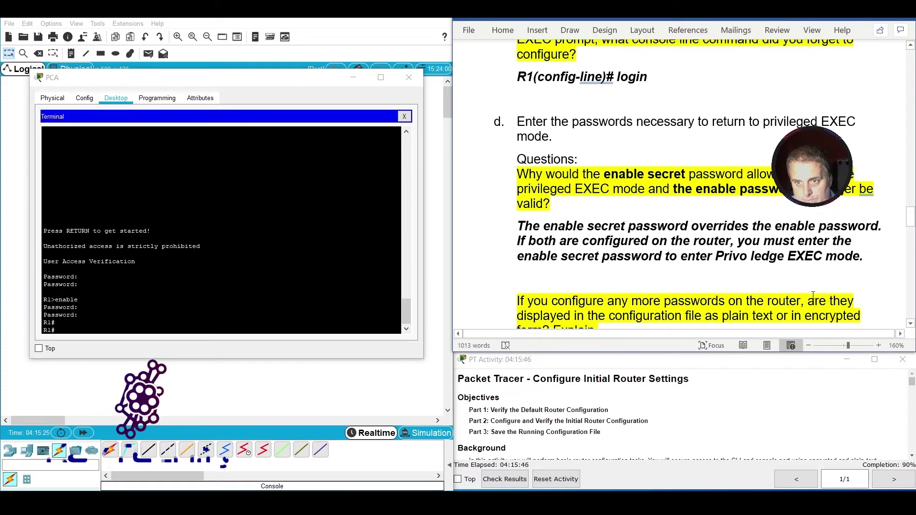
click(743, 259)
key(Delete)
key(Delete)
key(Delete)
key(ctrl+Right)
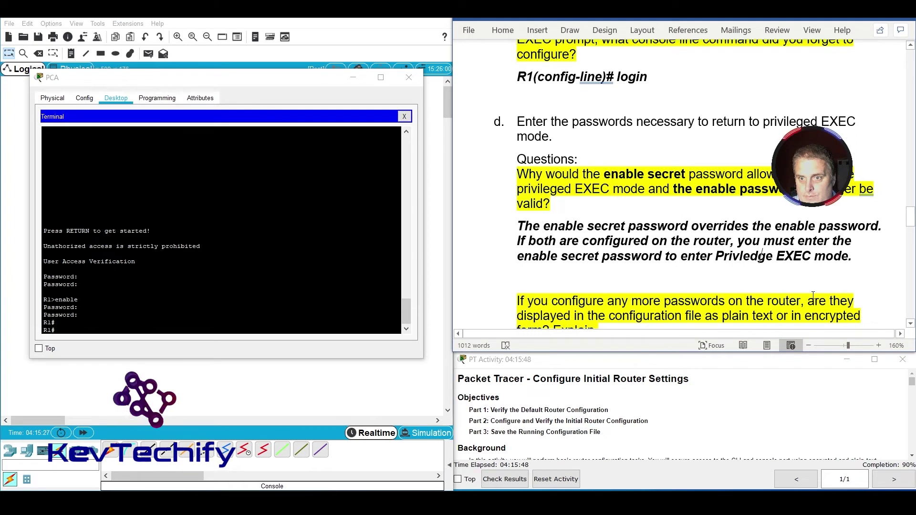
text(d)
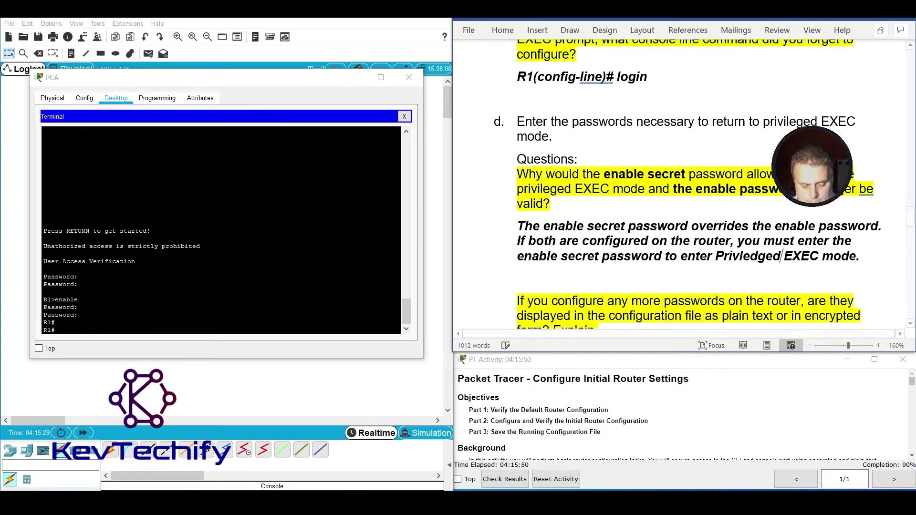
key(Down)
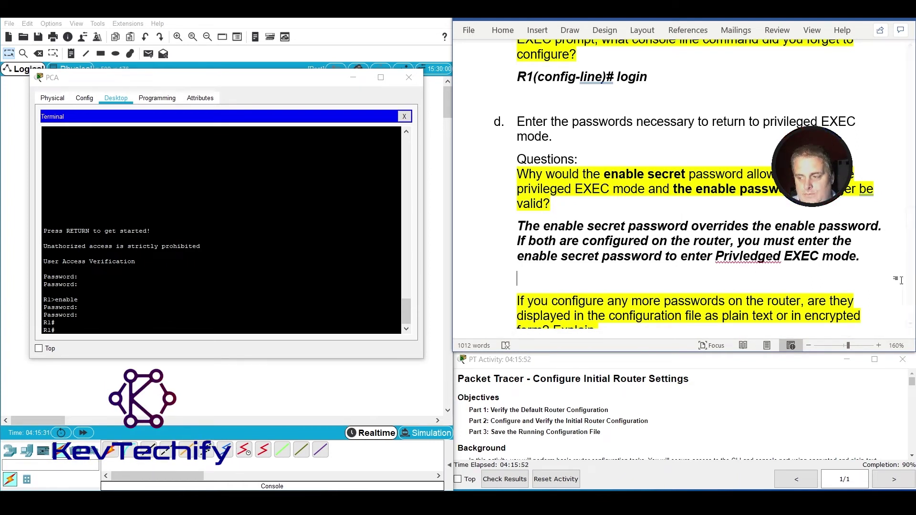
right_click(757, 261)
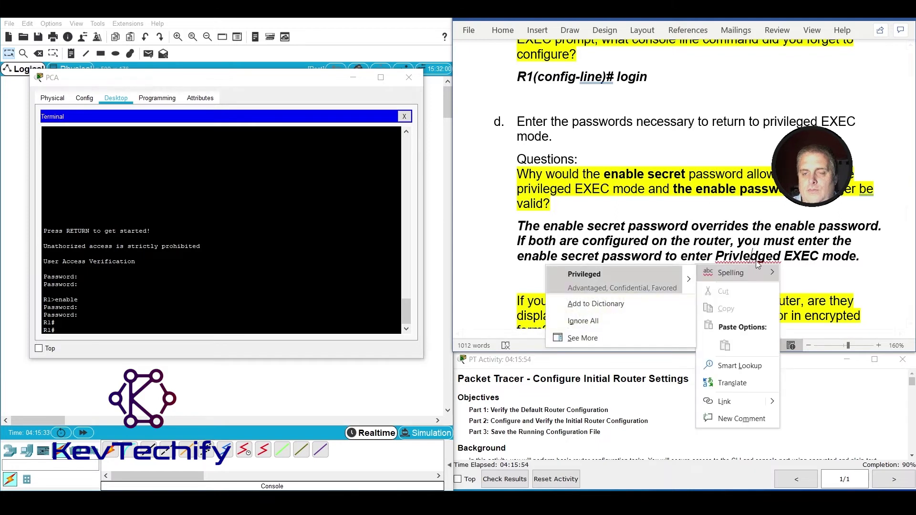
click(639, 281)
scroll(674, 288, down, 4)
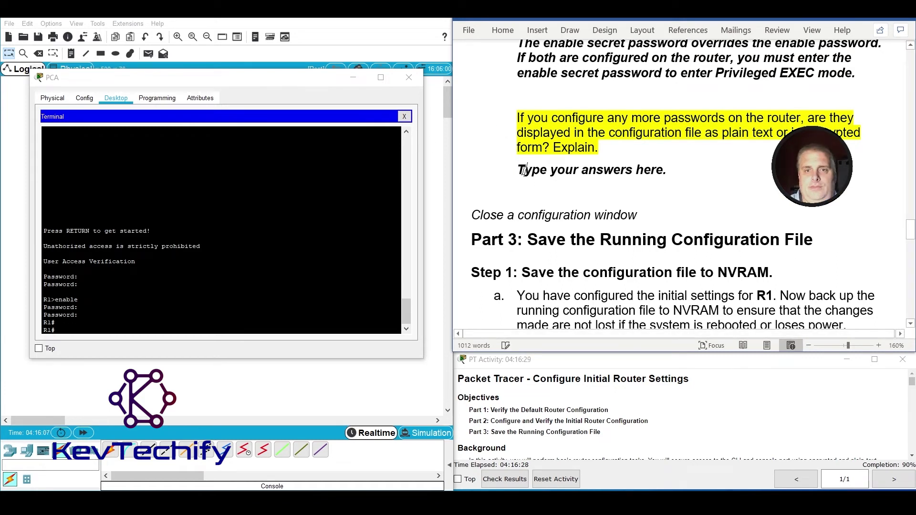
Step: Replace the placeholder with 'The password will be encrypted because we used the service password-encryption command.'
drag(519, 171, 670, 176)
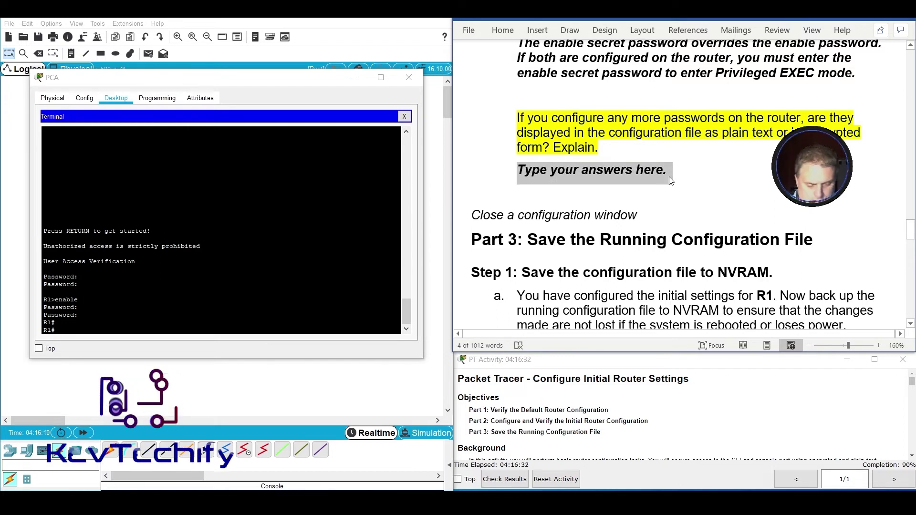
text(The passw)
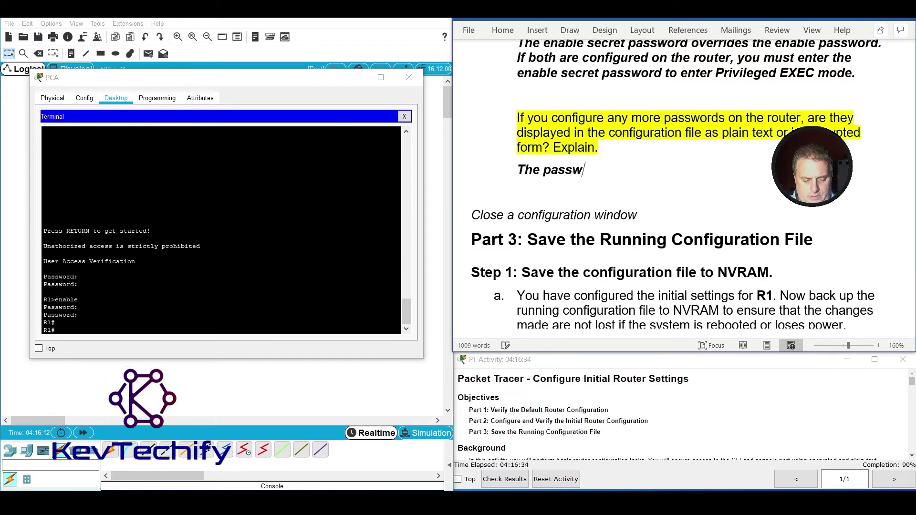
text(ord will be in)
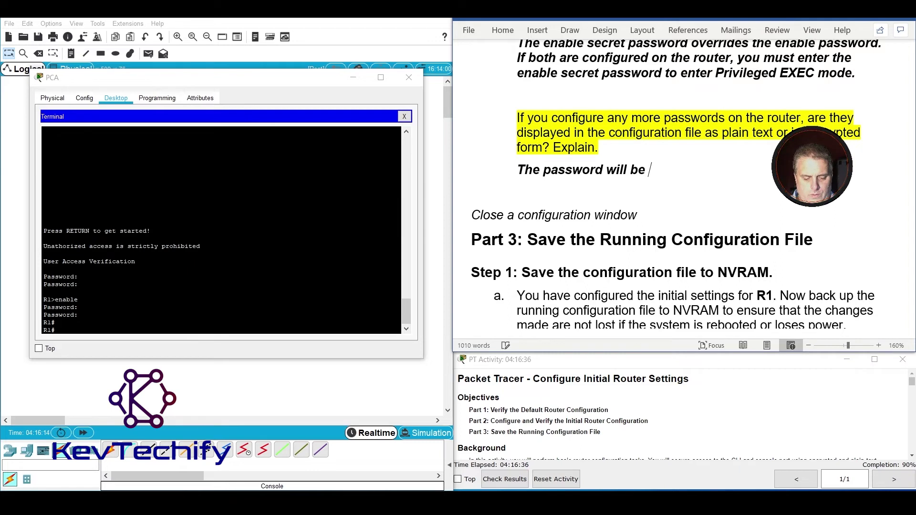
key(BackSpace)
key(BackSpace)
text(en)
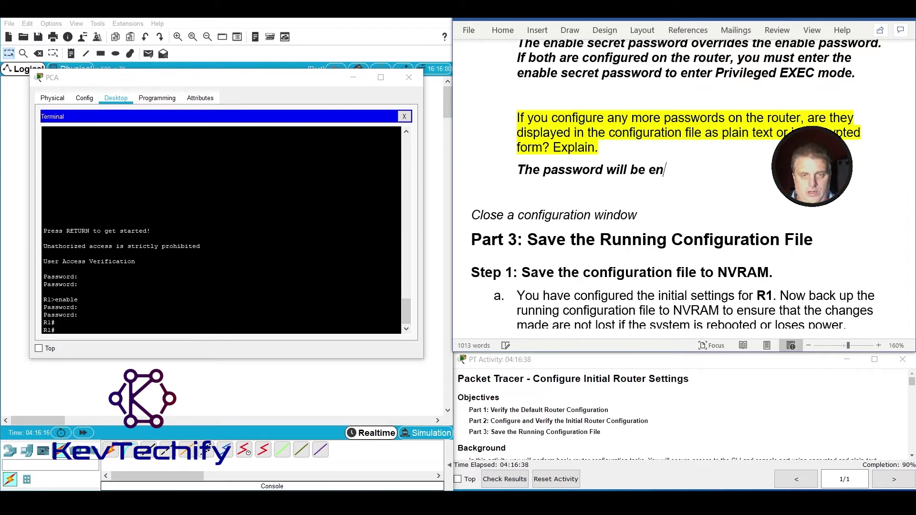
text(crty)
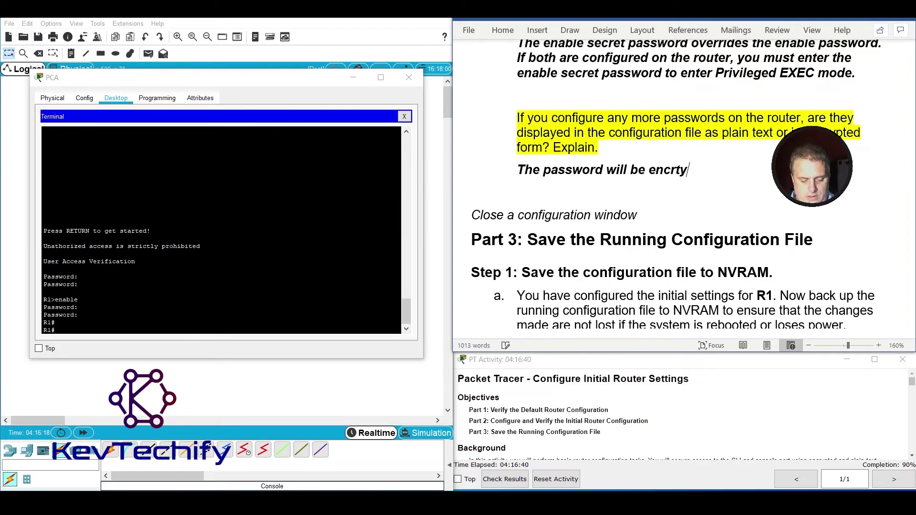
key(BackSpace)
text(yp)
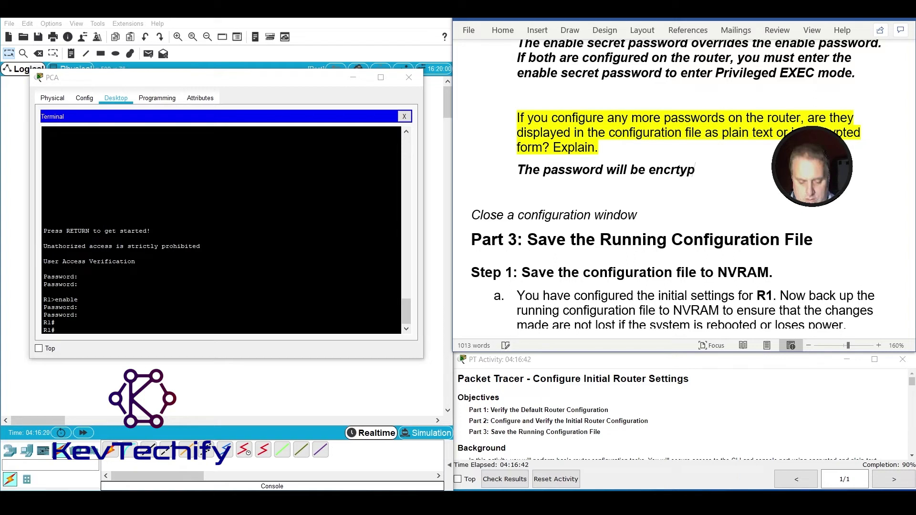
text(ted beca)
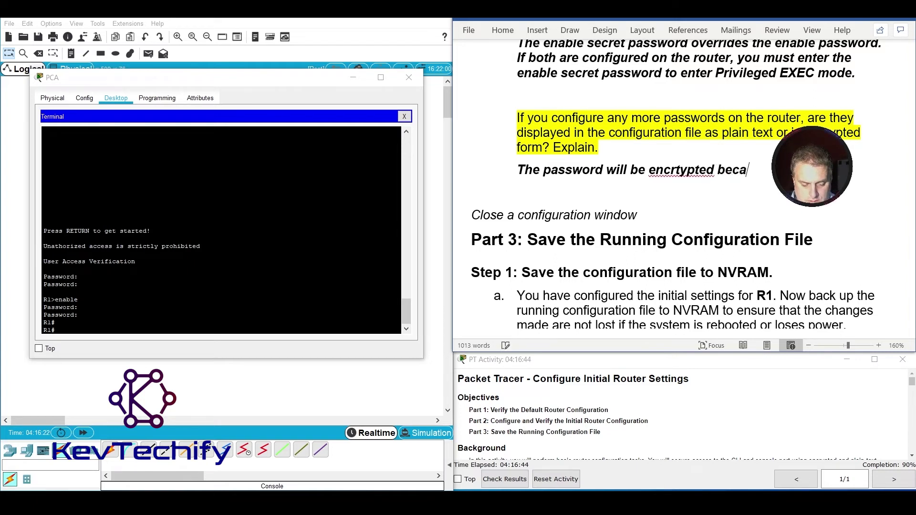
text(use we used the se)
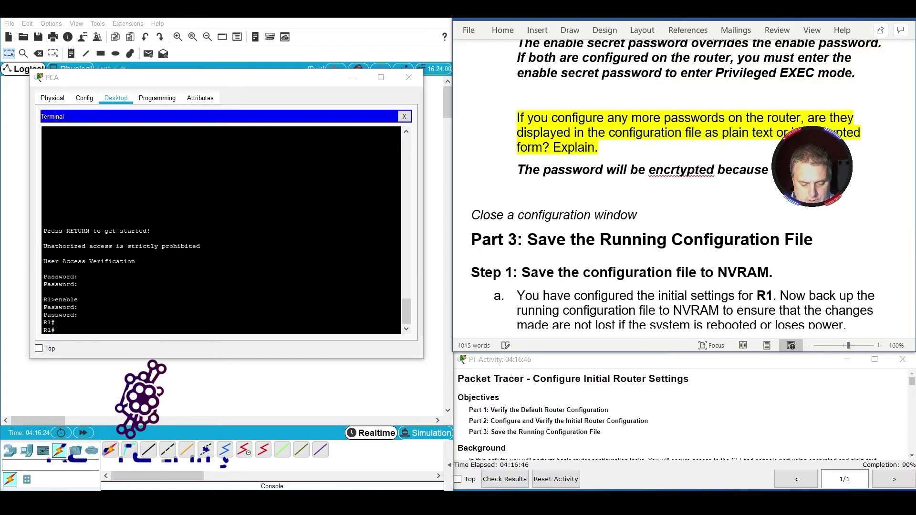
text(rv)
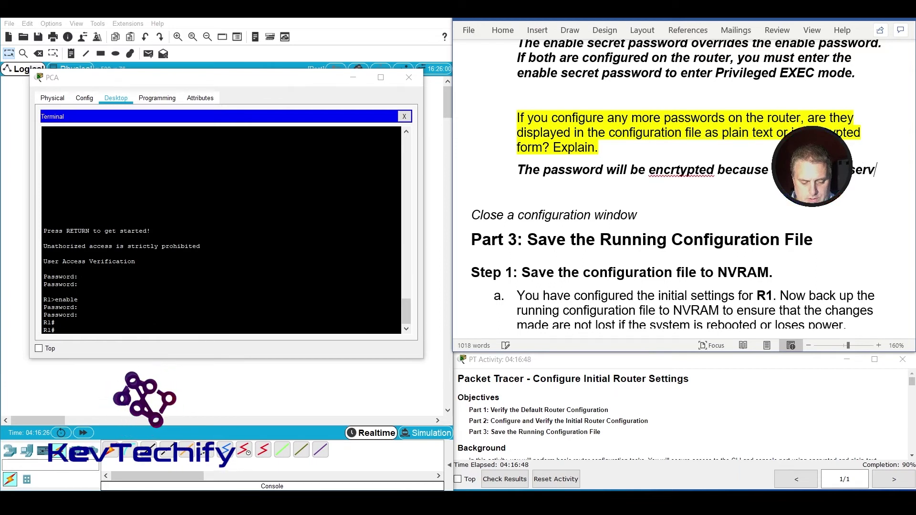
text(ice passs)
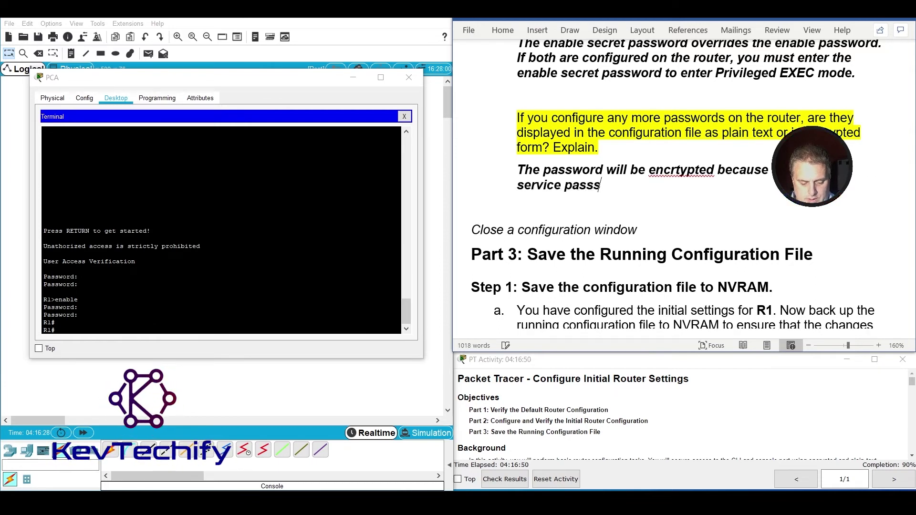
key(BackSpace)
text(wor)
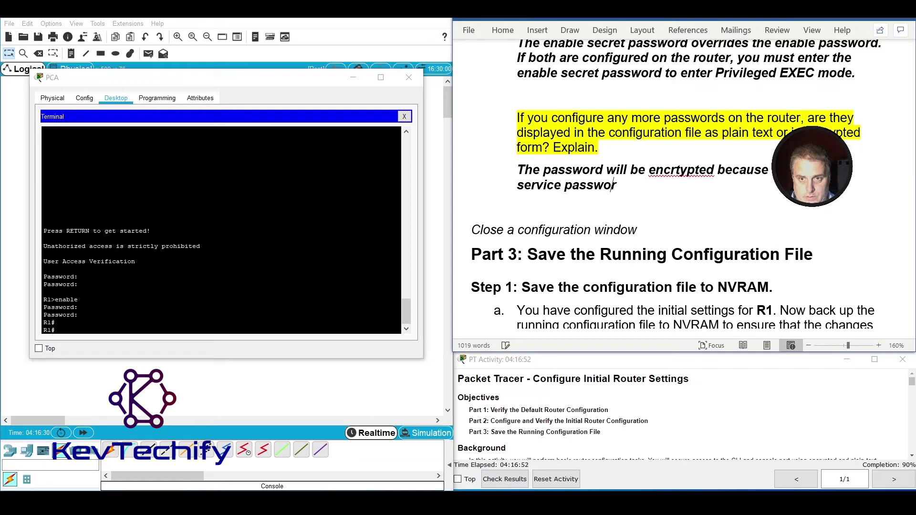
text(d=)
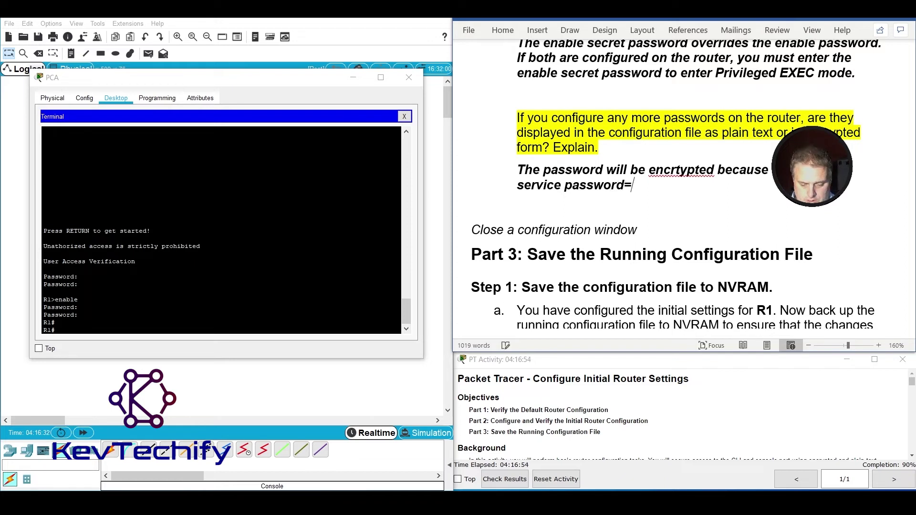
text(encr)
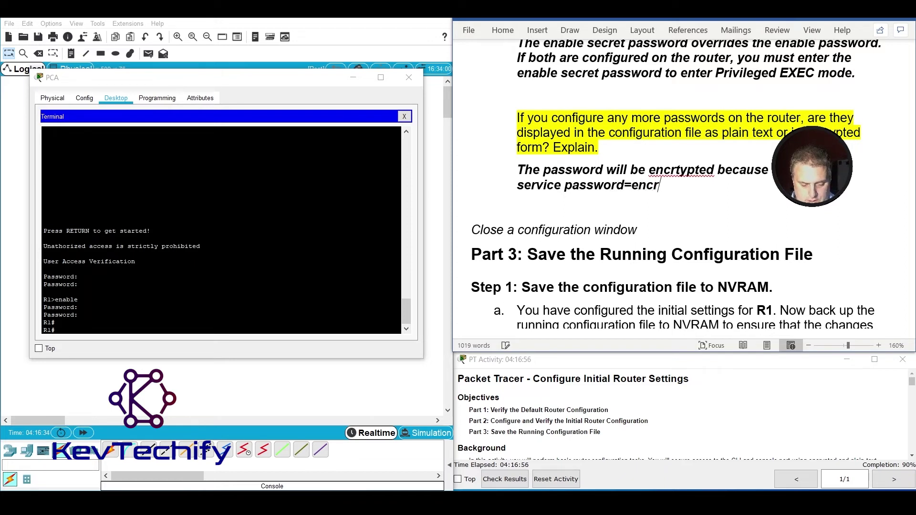
text(yp)
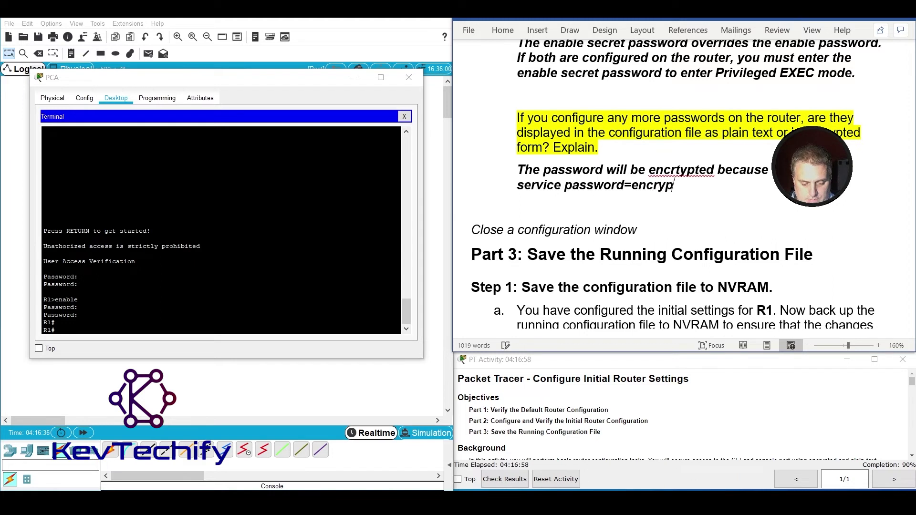
text(tion comm)
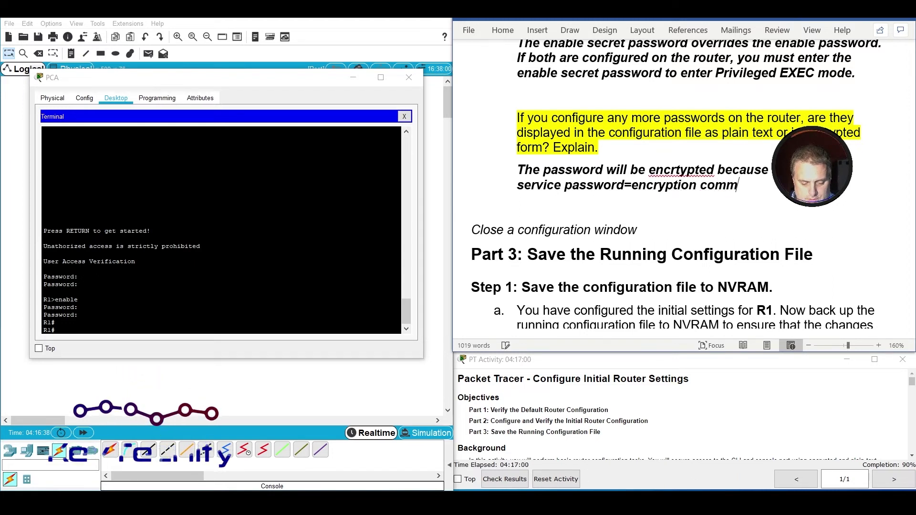
text(and.)
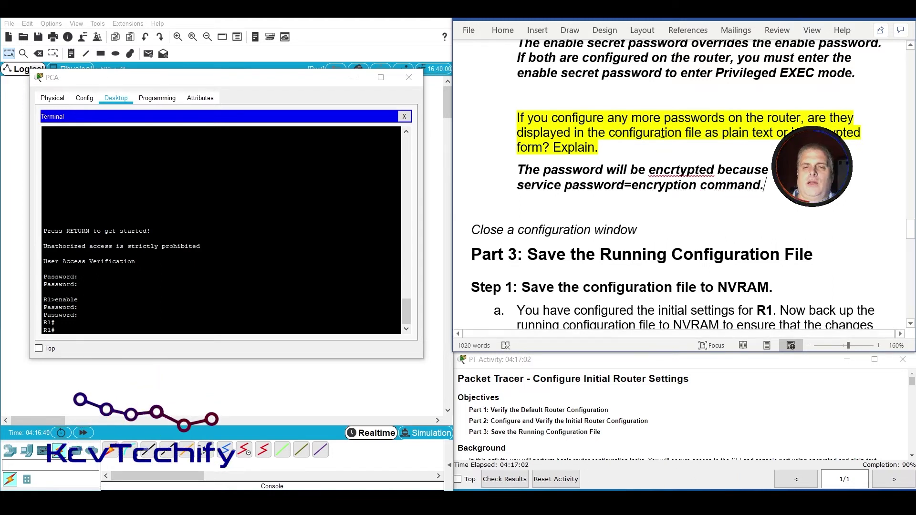
Step: Correct 'encrtypted' to 'encrypted' and change 'password=encryption' to 'password-encryption'
right_click(673, 162)
mouse_move(651, 184)
click(725, 185)
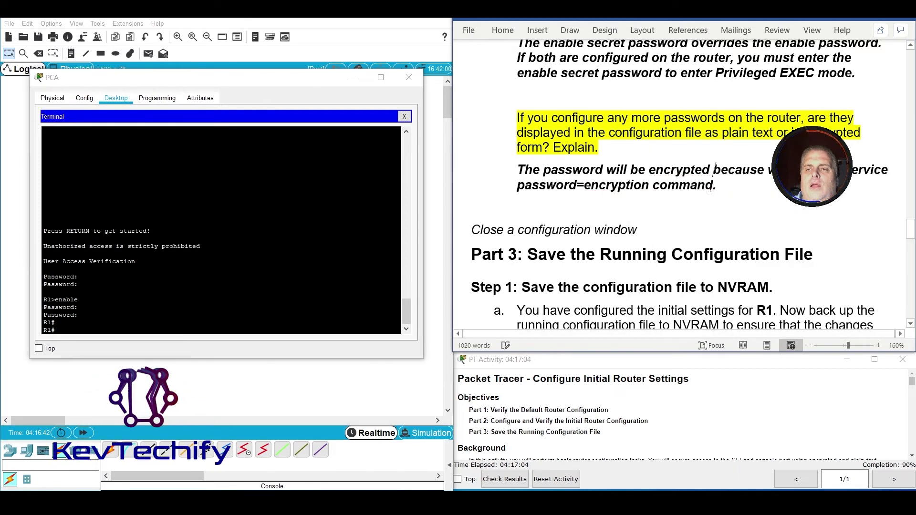
drag(577, 187, 584, 185)
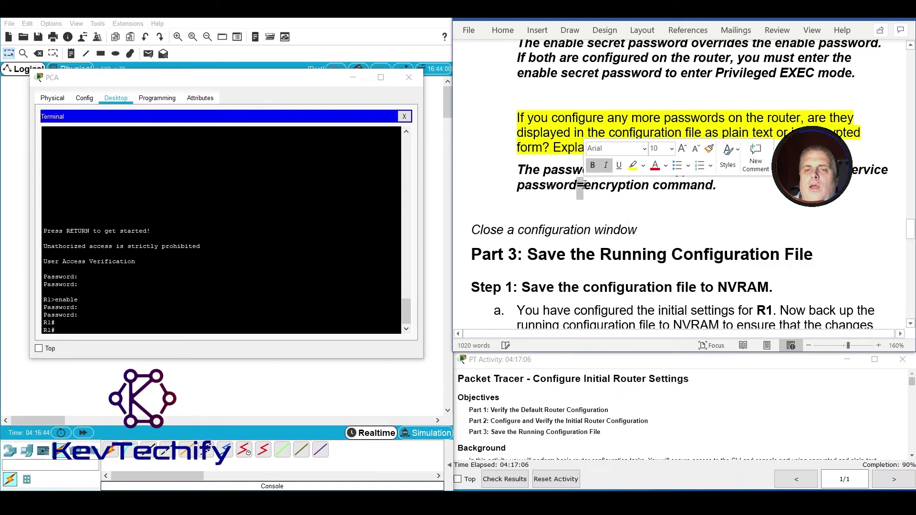
text(-)
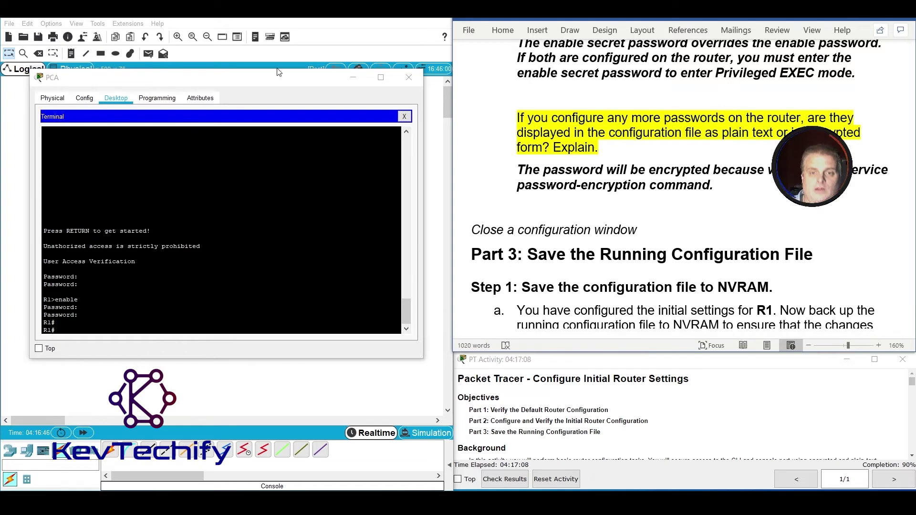
Step: Scroll to the Part 3 questions and select the placeholder under the NVRAM question
scroll(683, 214, down, 4)
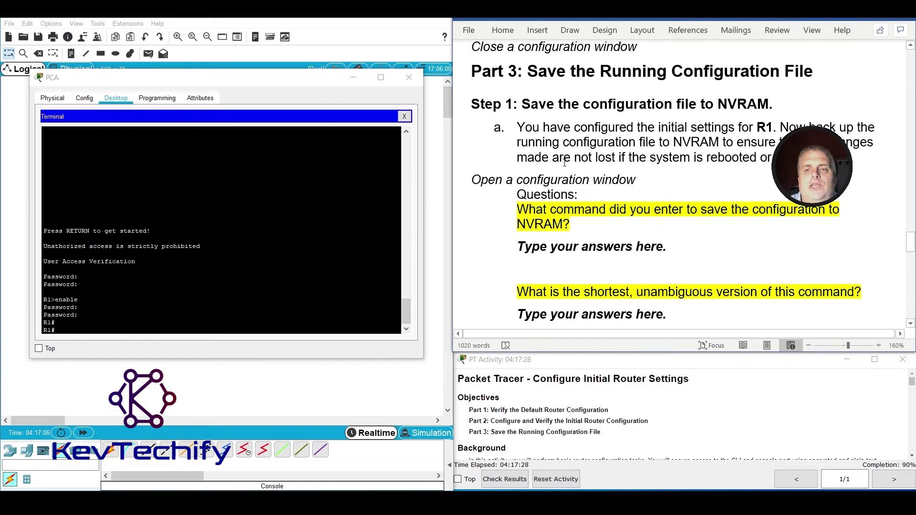
scroll(576, 234, down, 3)
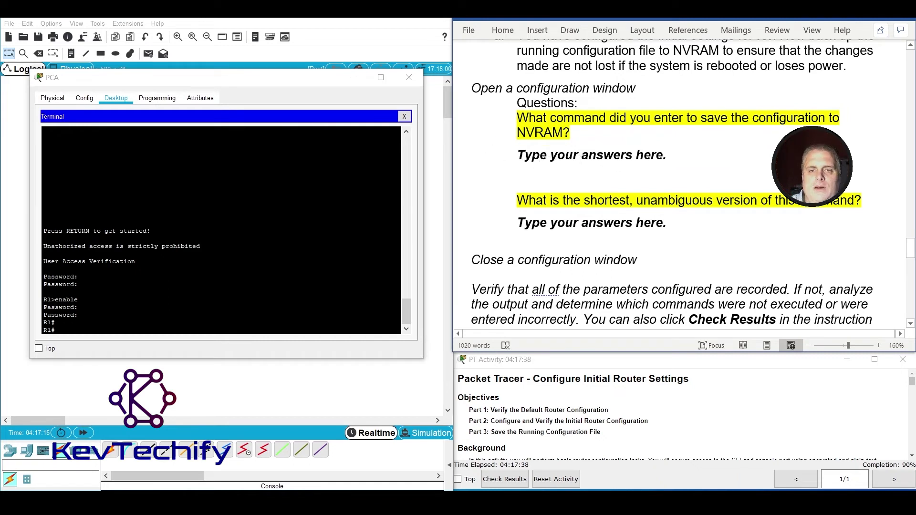
drag(517, 158, 672, 160)
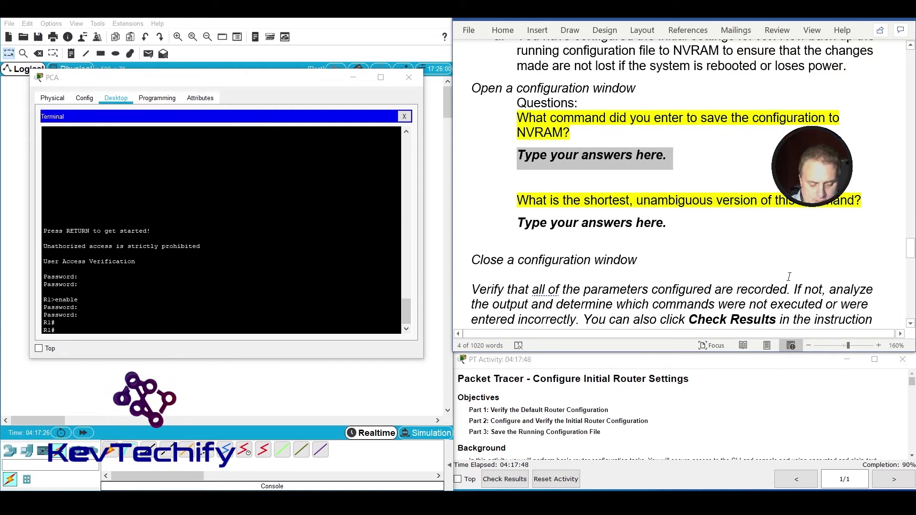
Step: Answer the NVRAM question with 'copy running-config startup-config', making the first letter lowercase
text(copy)
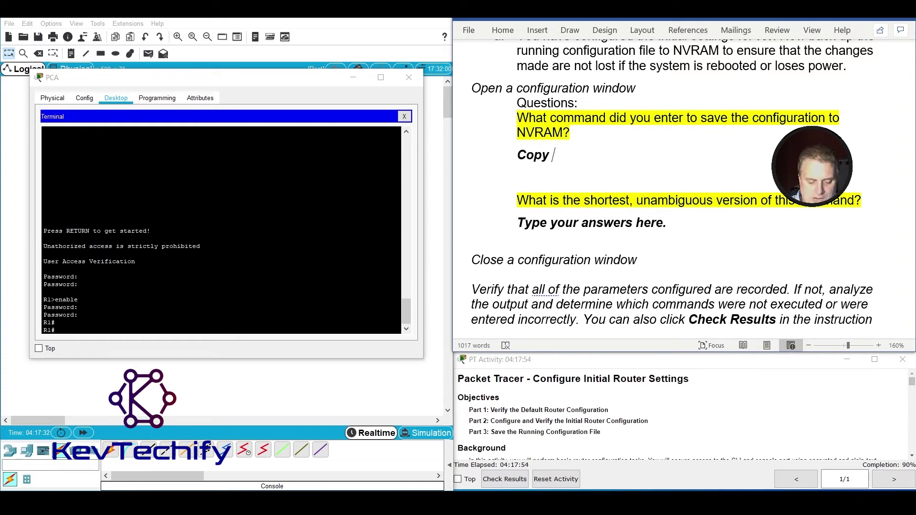
text(runn)
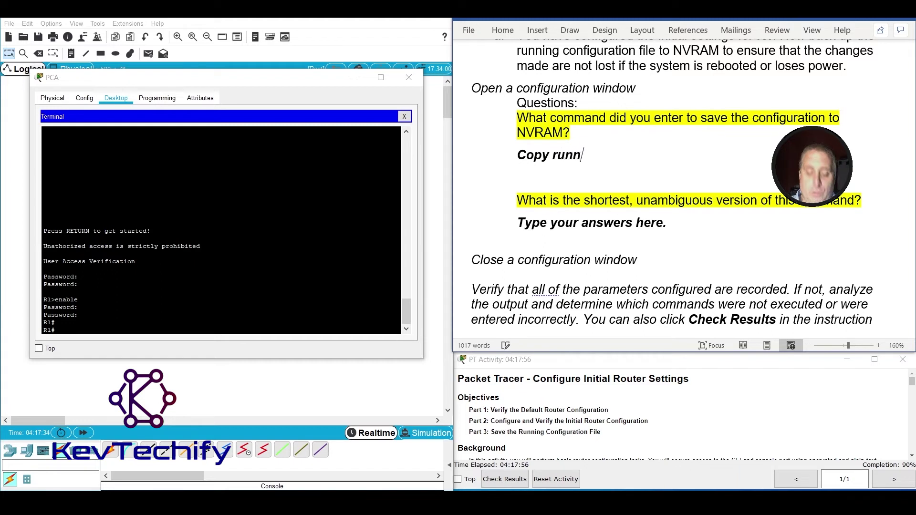
text(ing-config)
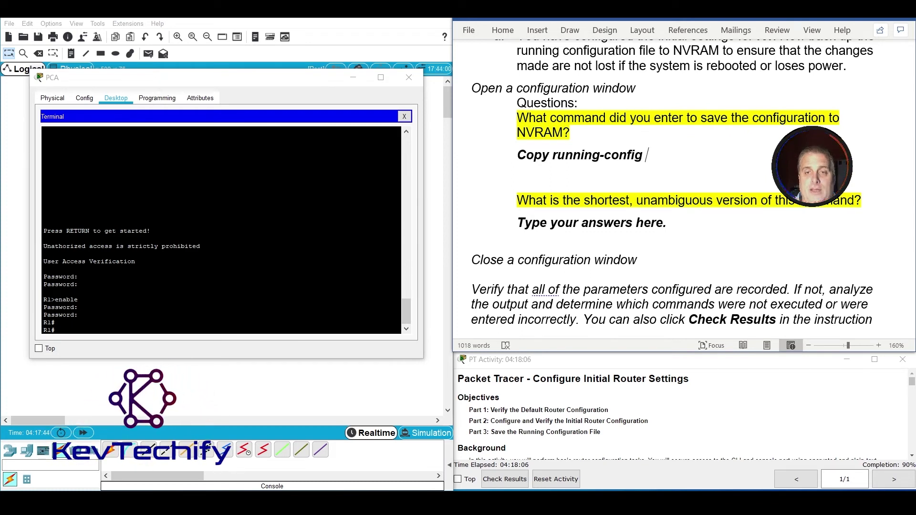
text(star)
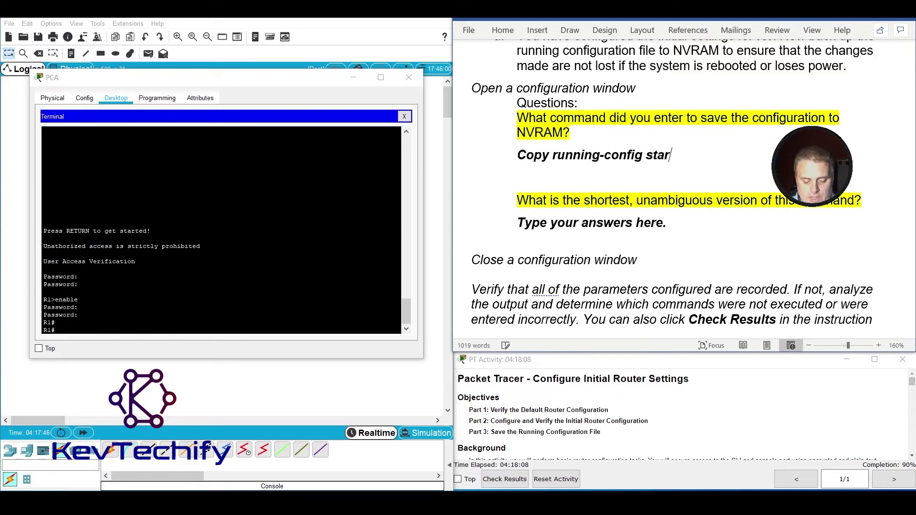
text(tup-)
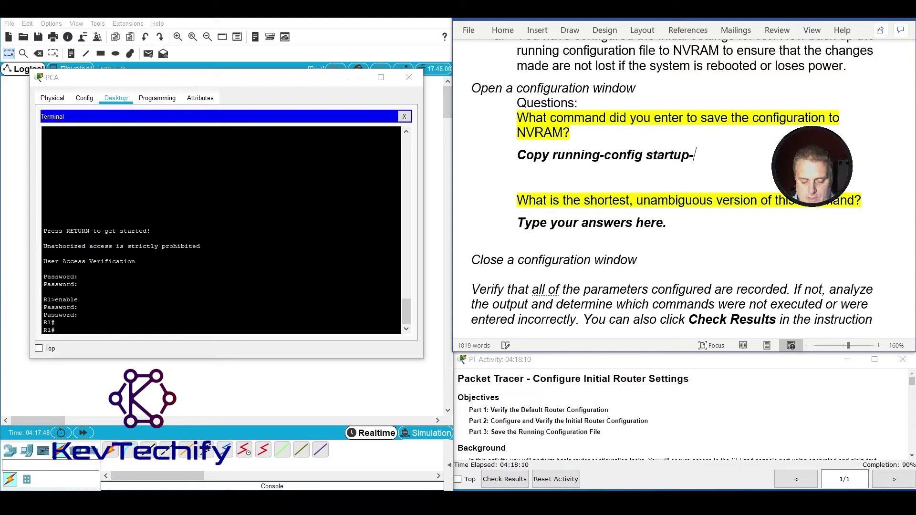
text(config)
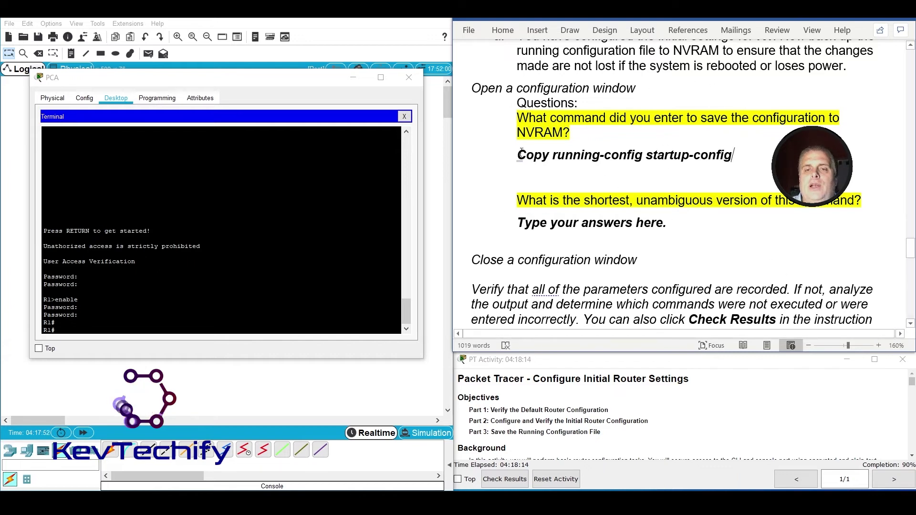
drag(525, 157, 518, 155)
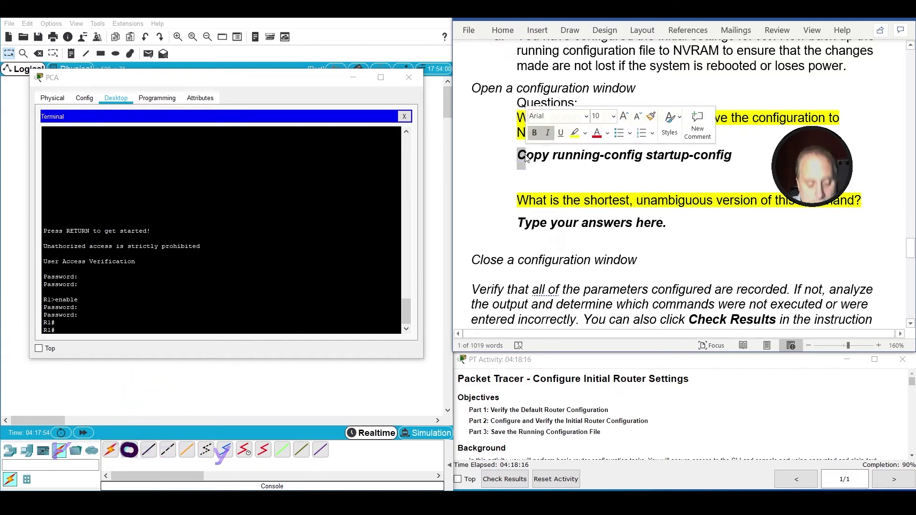
text(c)
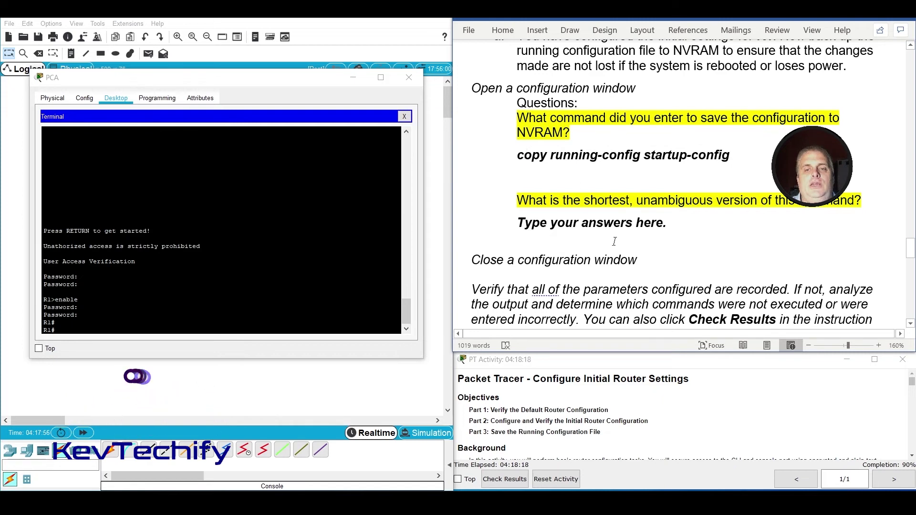
Step: Scroll down and select the placeholder under the shortest-version question
scroll(671, 227, down, 1)
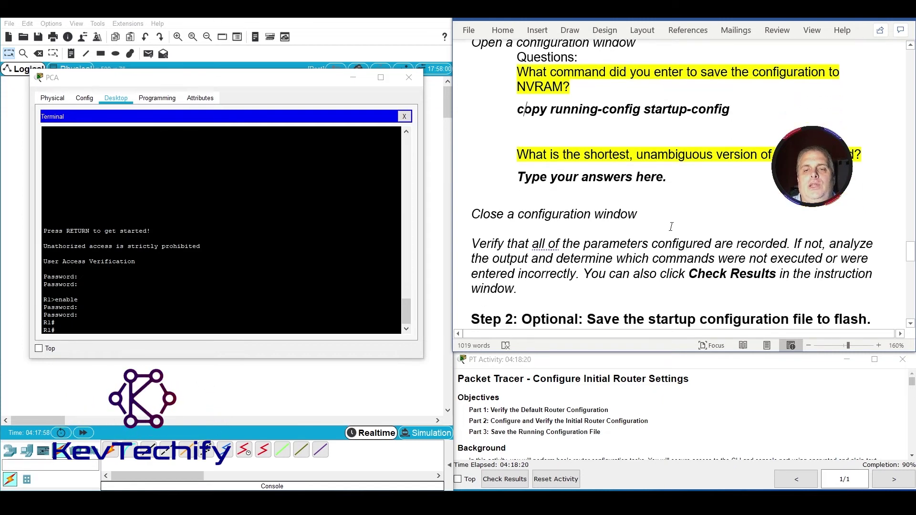
scroll(671, 227, down, 1)
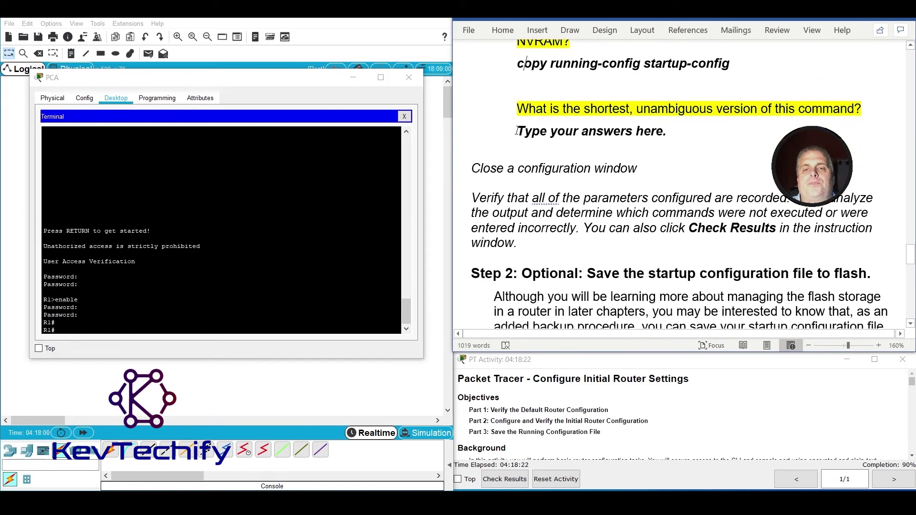
drag(519, 131, 673, 132)
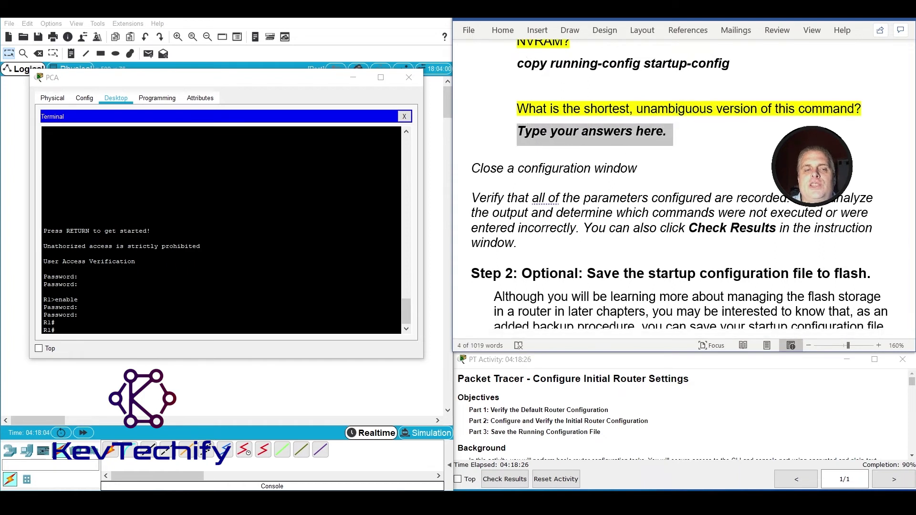
Step: Save R1's running config to startup-config with copy running-config startup-config, accepting the default filename
key(alt+Tab)
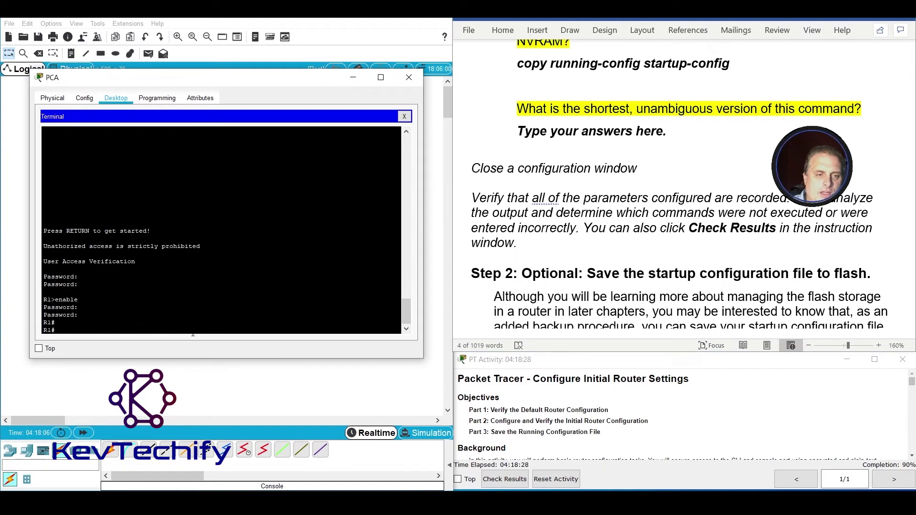
text(copy)
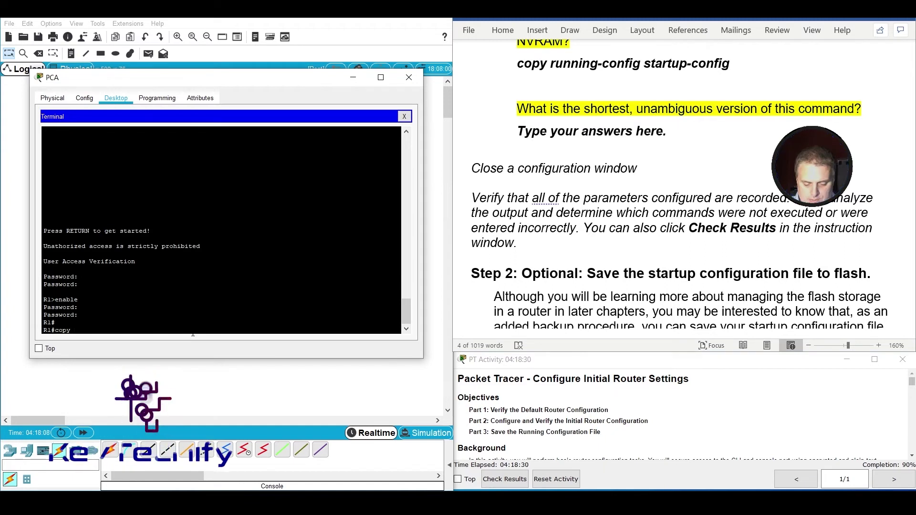
text( runnin)
key(Tab)
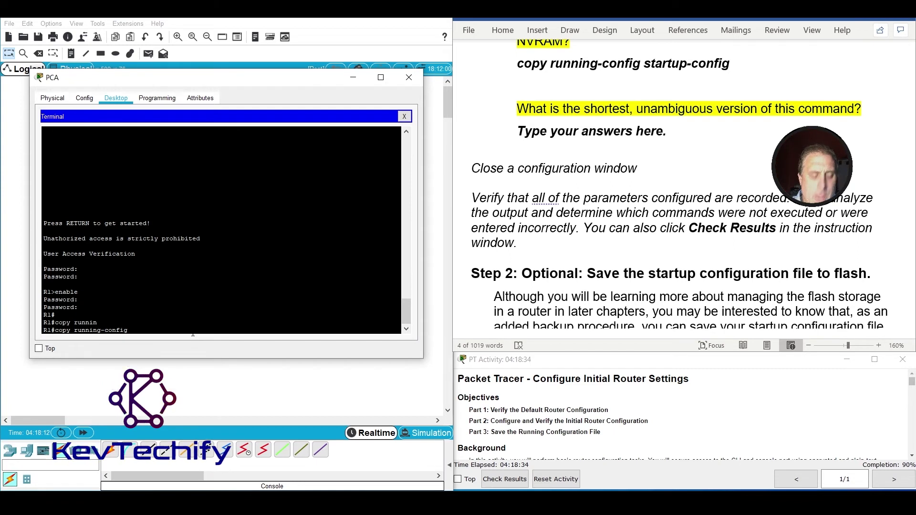
text(start)
key(Tab)
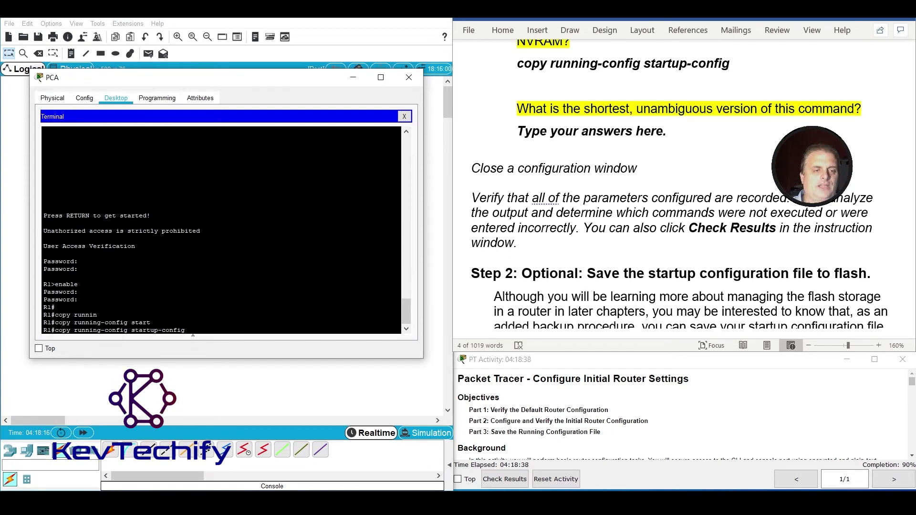
key(Return)
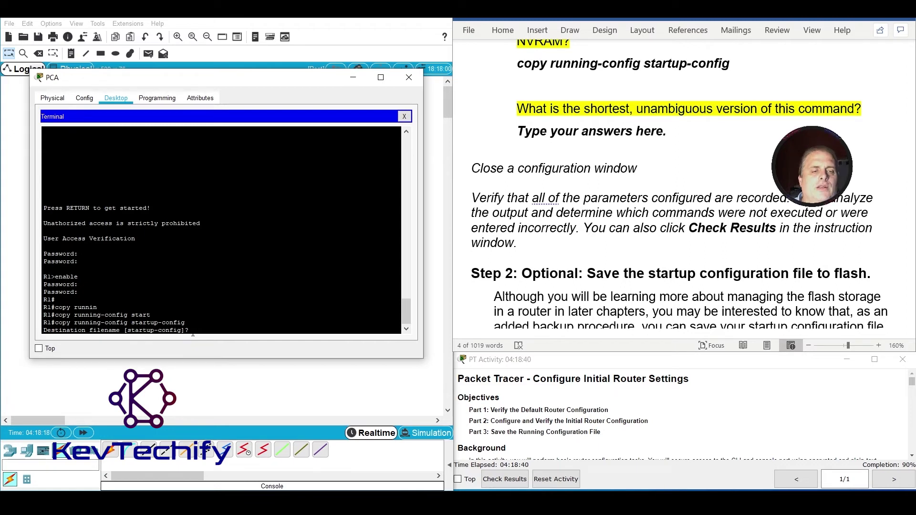
key(Return)
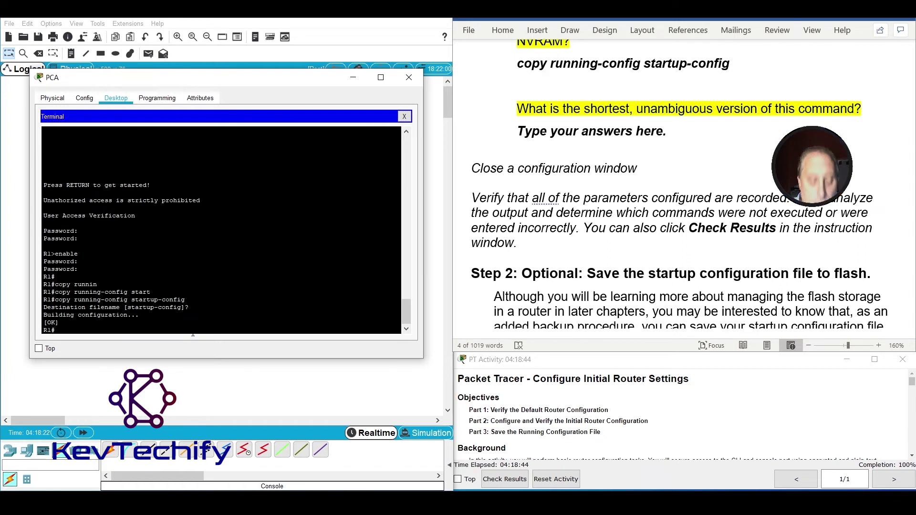
Step: Use ? help on R1 to work out the abbreviated copy running-config startup-config syntax
text(cop)
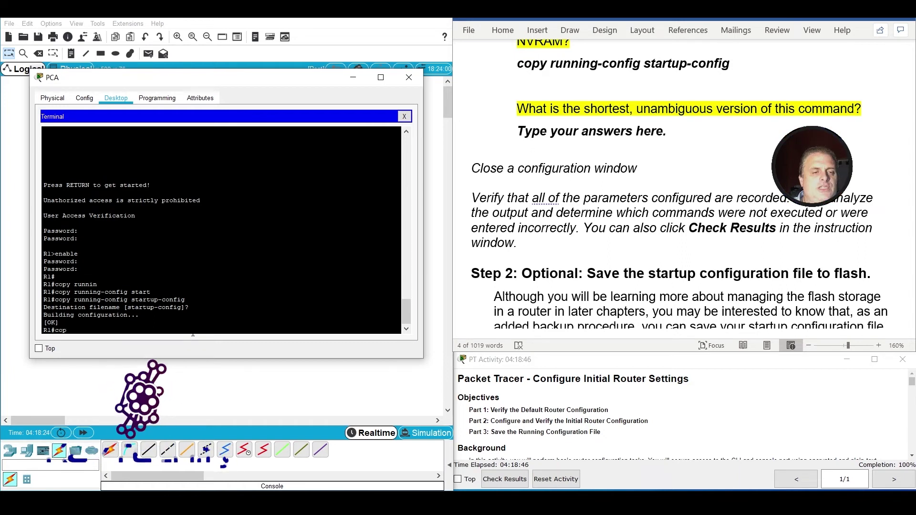
key(BackSpace)
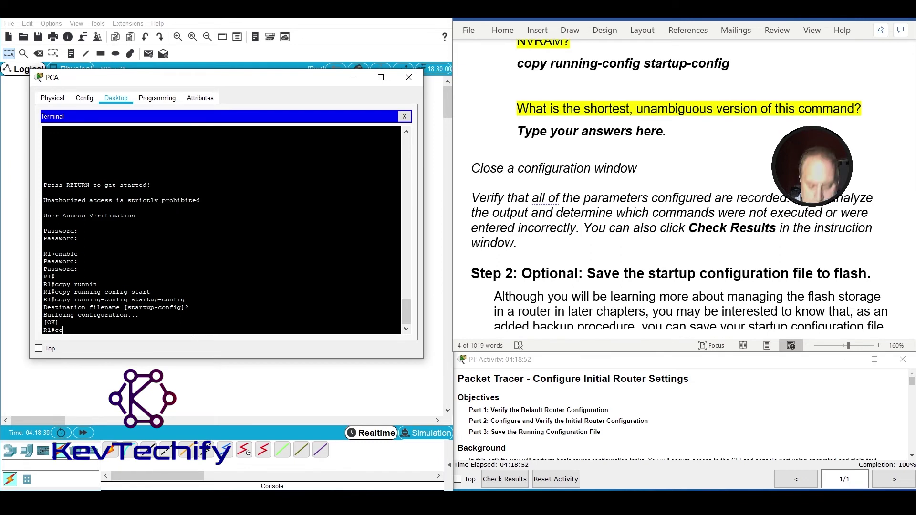
text(?)
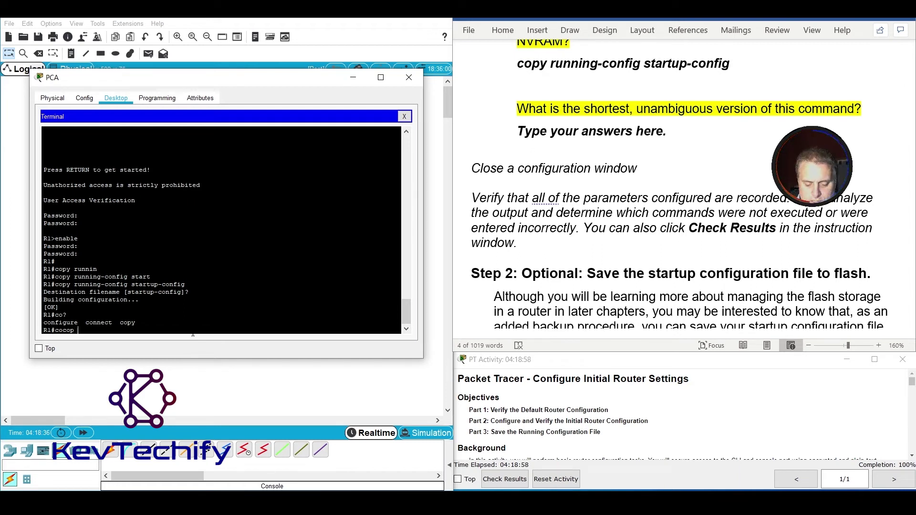
text(cop ?)
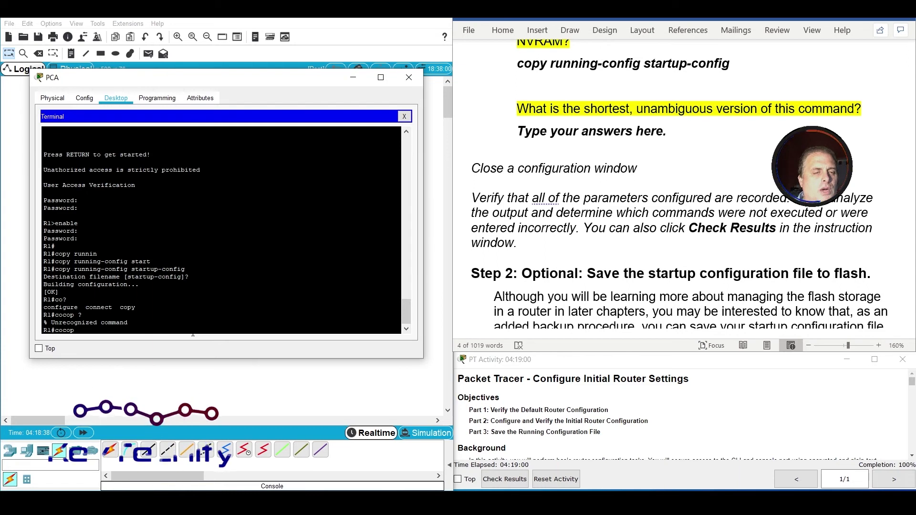
key(BackSpace)
key(BackSpace)
key(BackSpace)
key(BackSpace)
text(p)
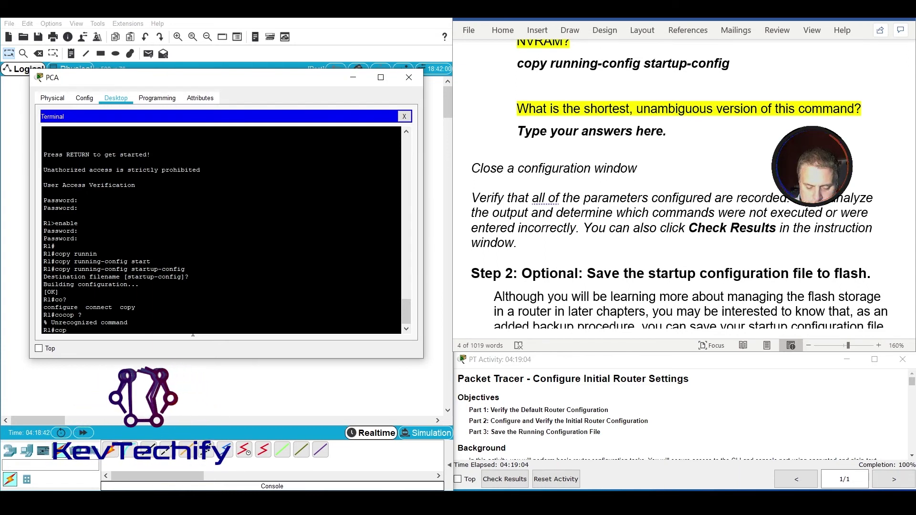
text(?)
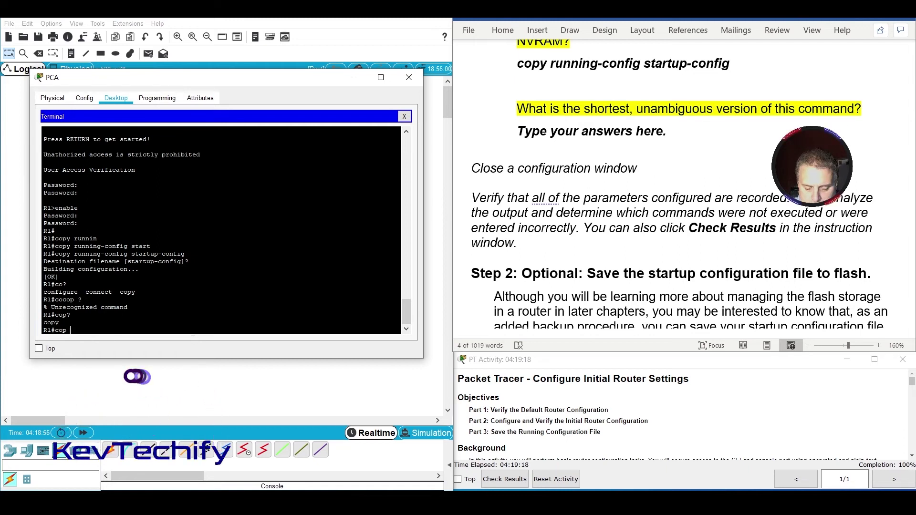
text(?)
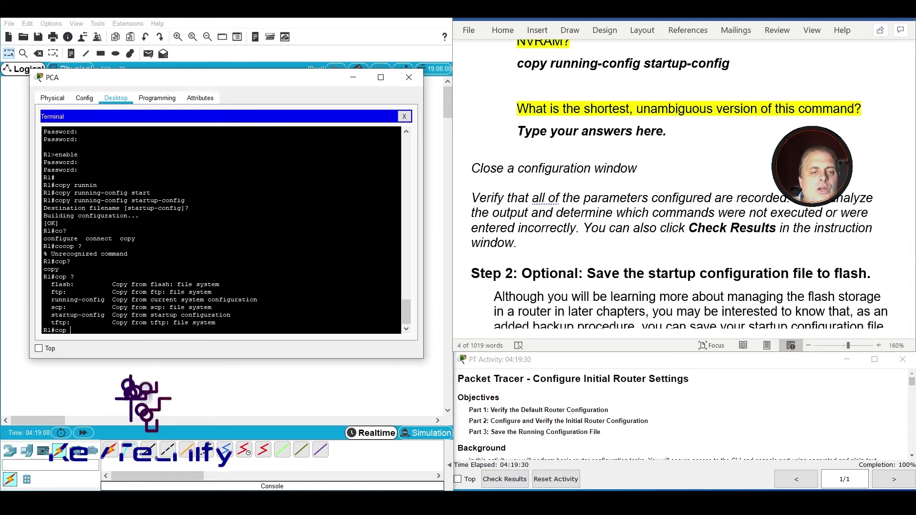
text(r)
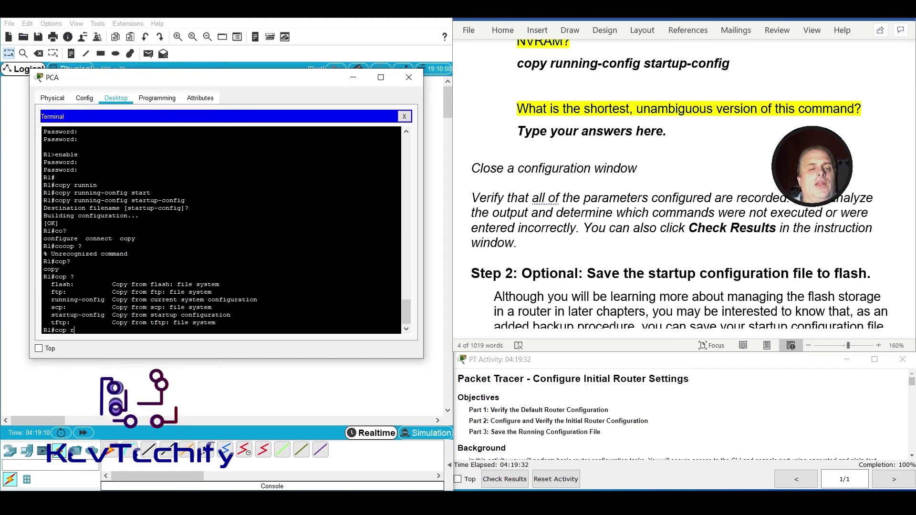
text( ?)
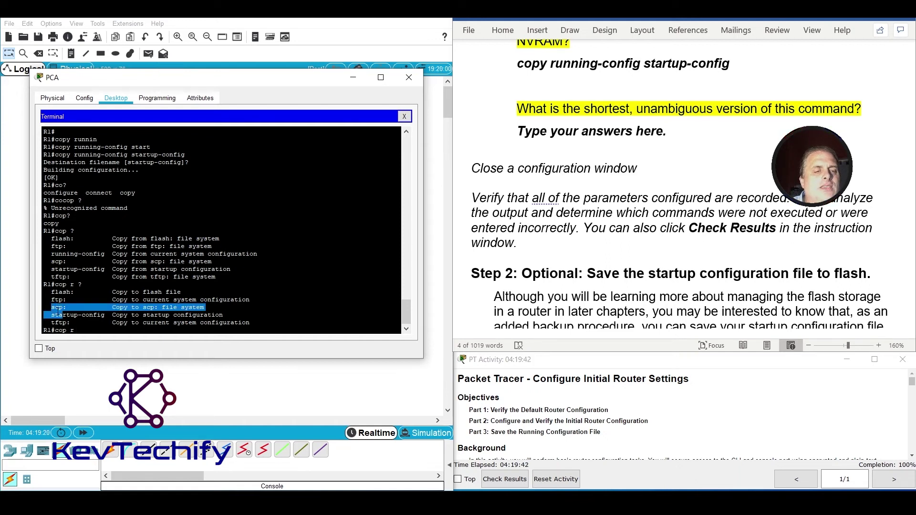
drag(58, 311, 62, 315)
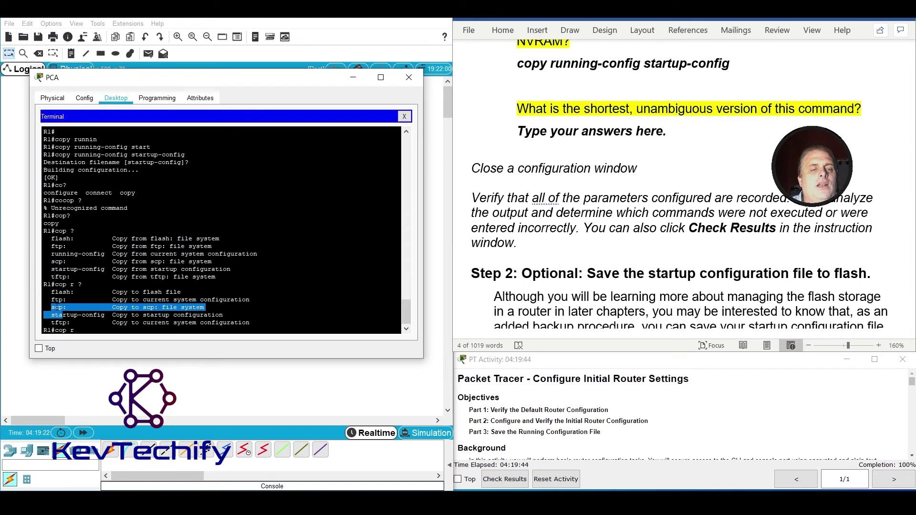
click(58, 309)
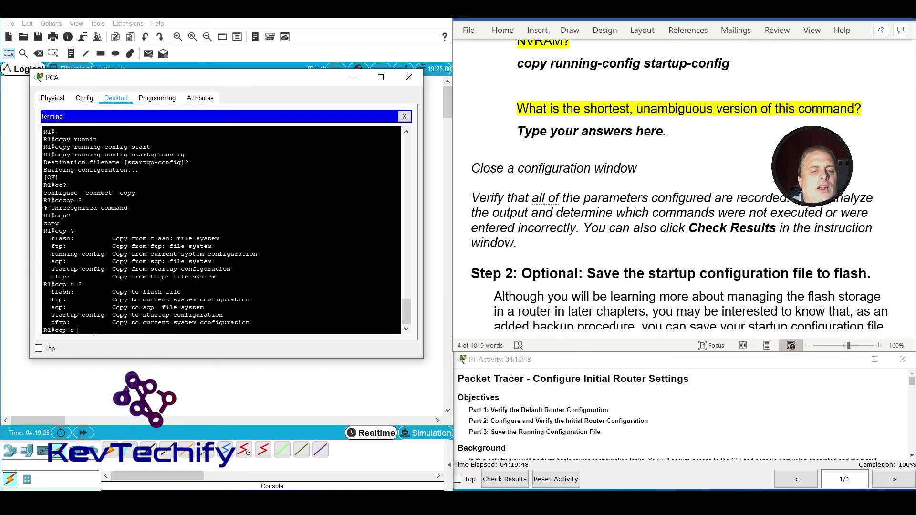
Step: Save R1's running config to startup-config with 'cop r st', accepting the default filename
text(st)
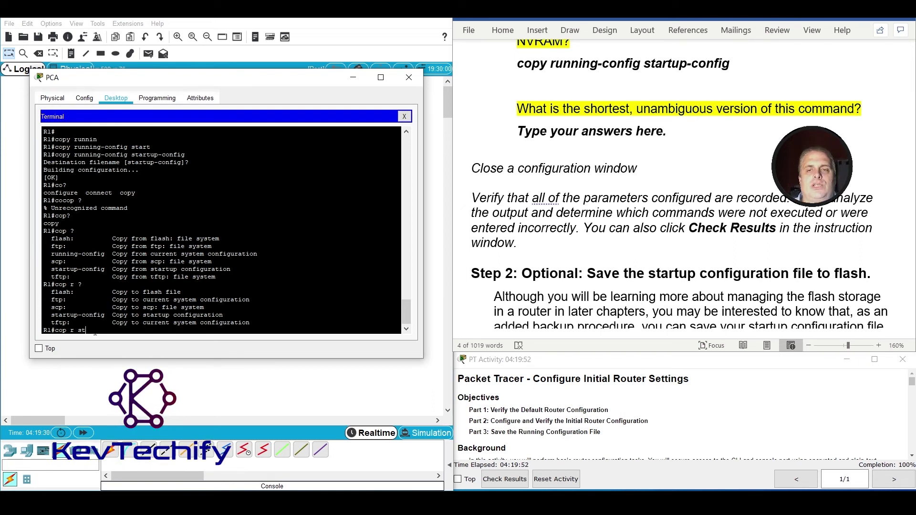
key(Return)
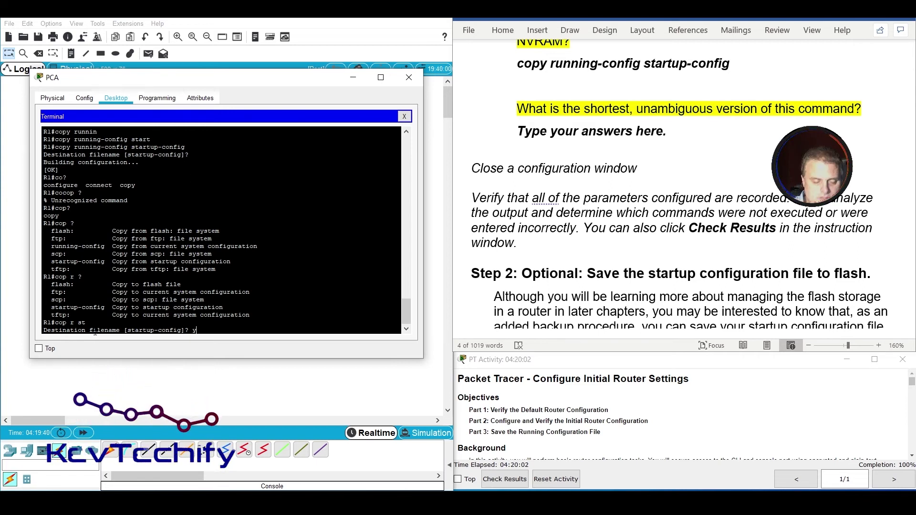
text(y)
key(Return)
text(cop r st)
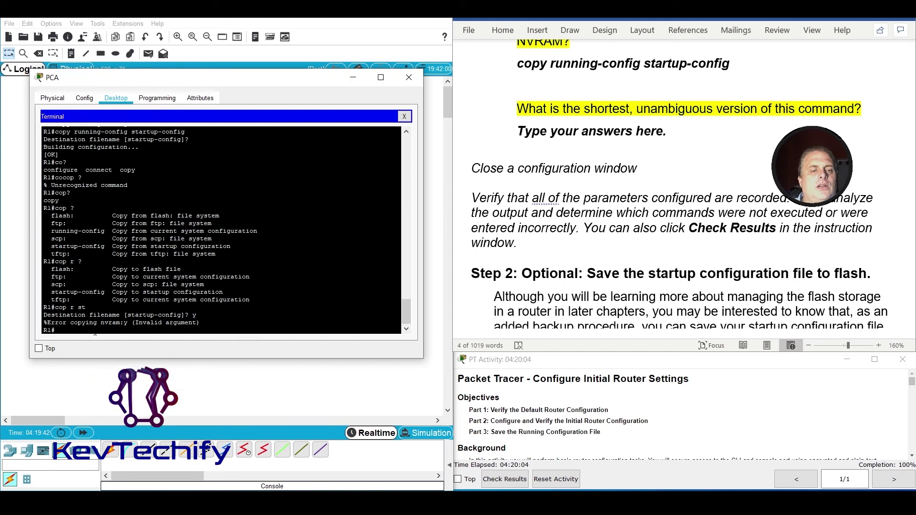
key(Return)
key(Return)
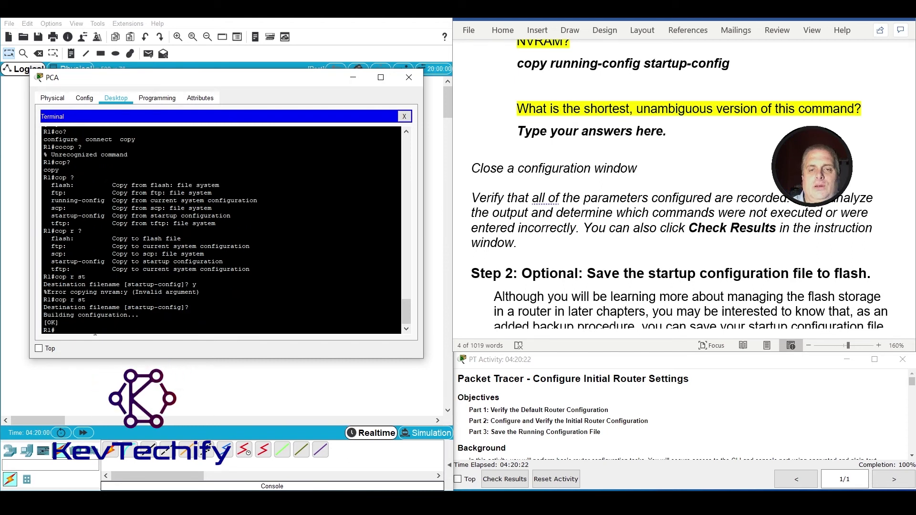
key(Return)
key(Return)
key(Return)
key(Return)
key(Return)
key(Return)
key(Return)
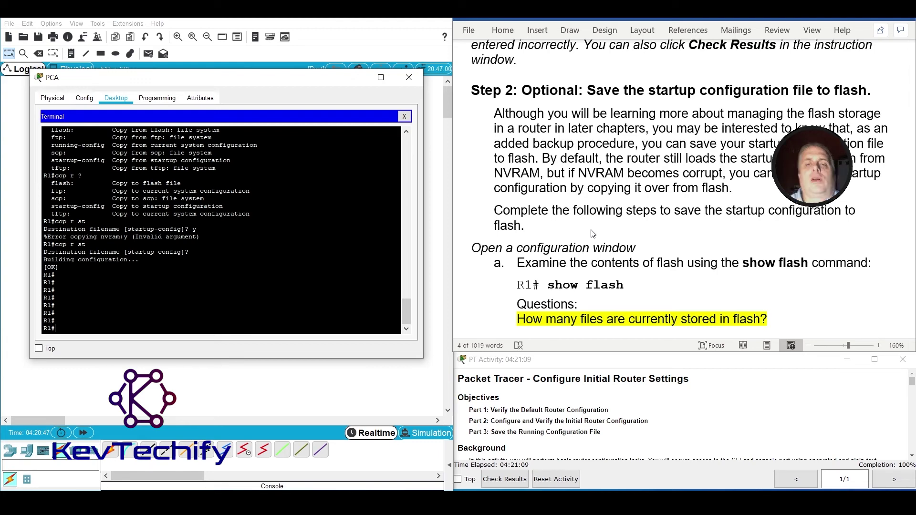
Step: Run show flash on R1 and highlight the three files it lists
scroll(594, 236, down, 3)
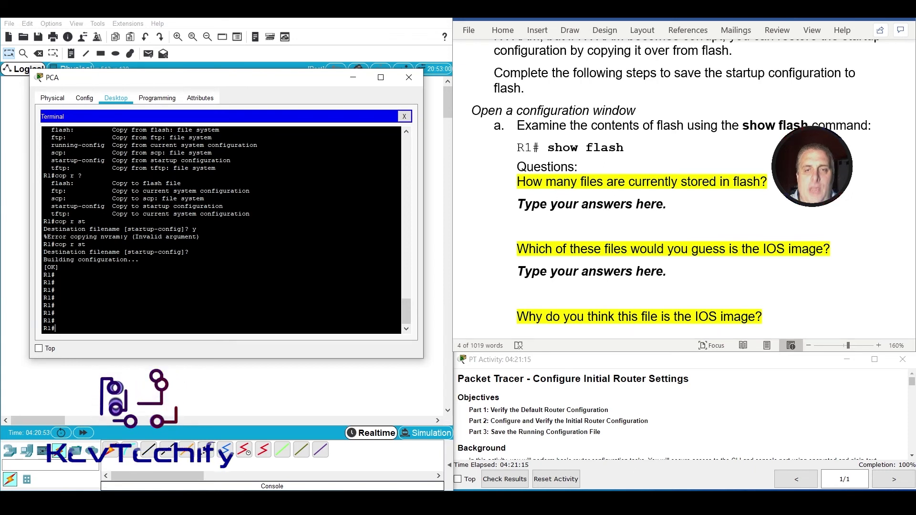
text(show flash)
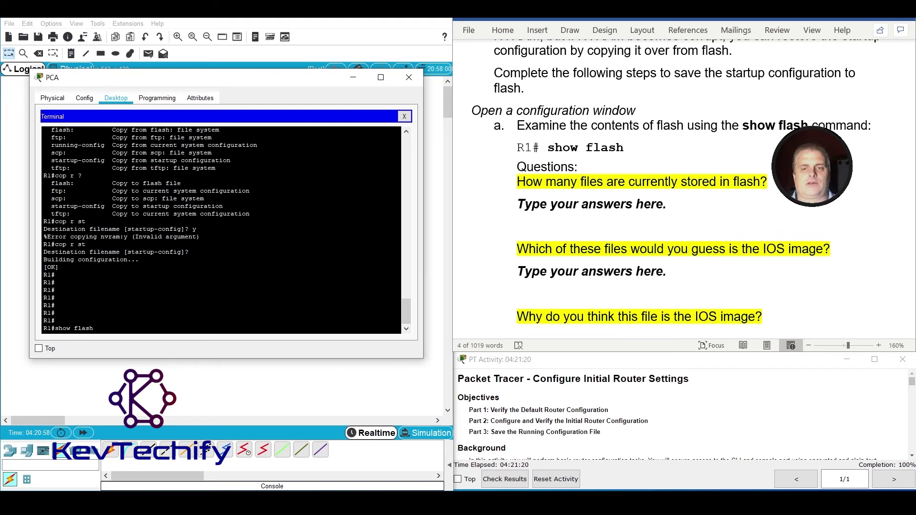
key(Return)
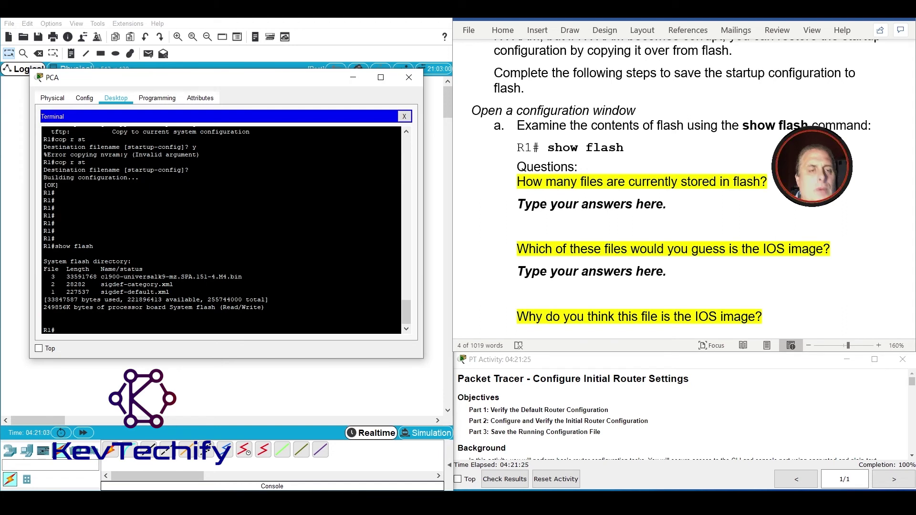
drag(47, 277, 97, 292)
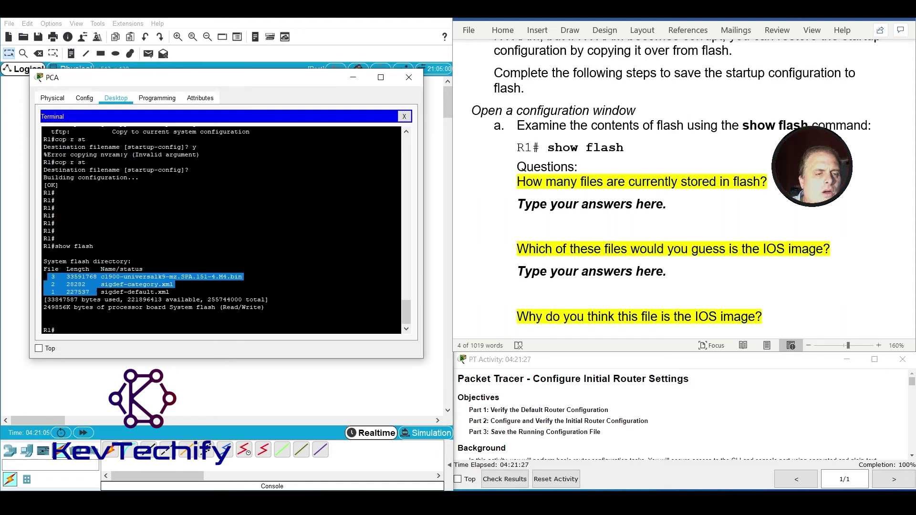
click(599, 232)
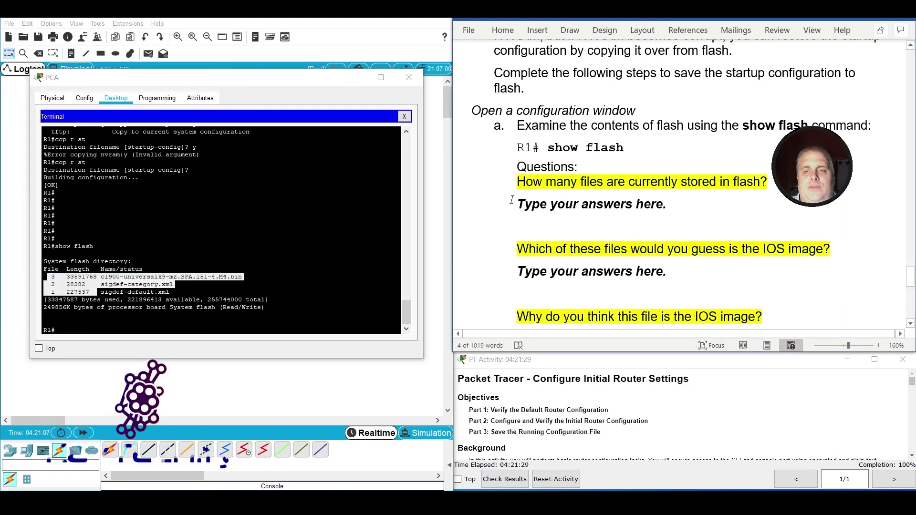
Step: Answer the flash file-count question in the worksheet with 3
click(635, 204)
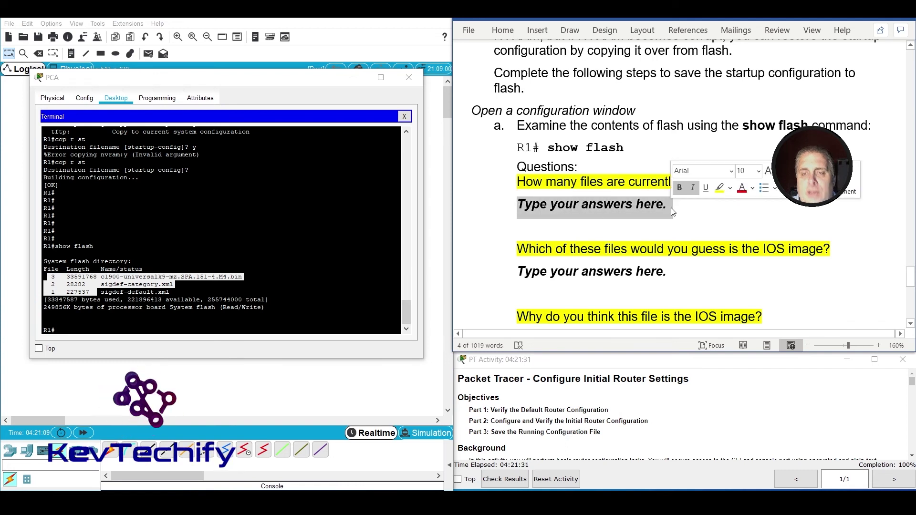
text(3)
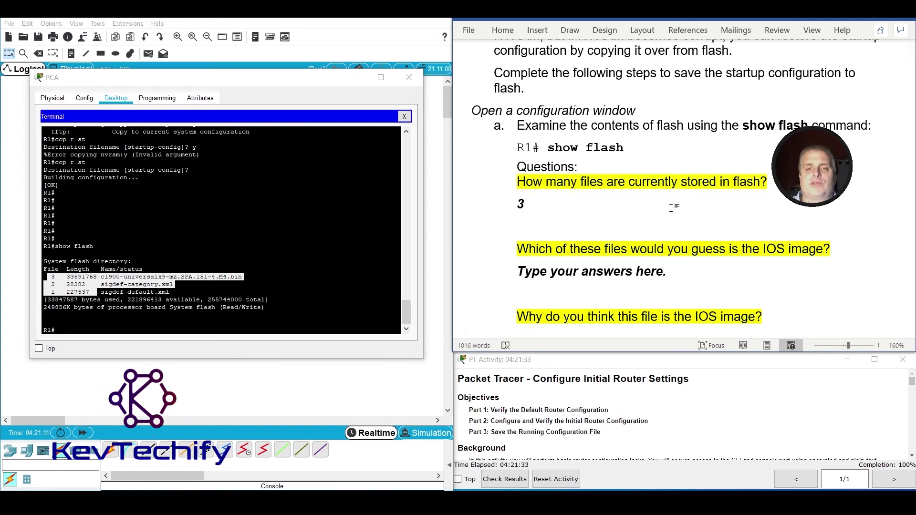
scroll(677, 215, down, 3)
scroll(684, 221, down, 2)
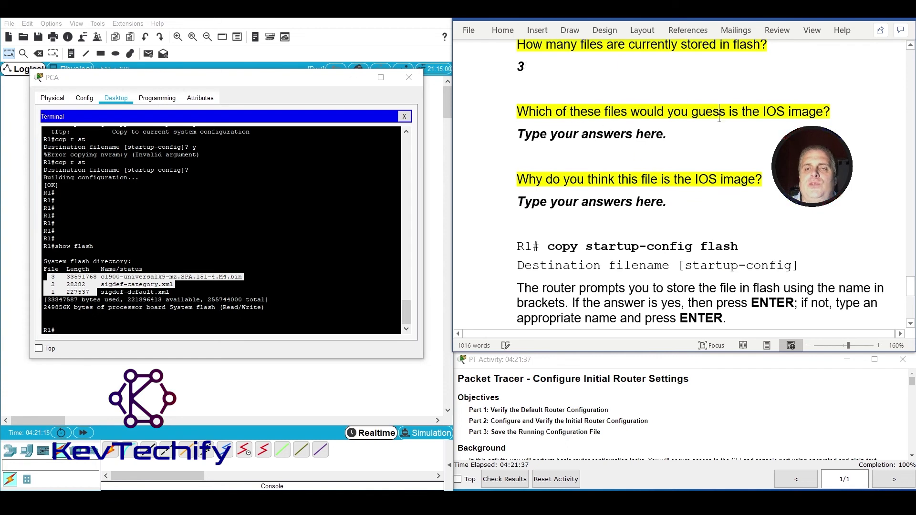
Step: Find the IOS image in the flash listing and answer C1900-universalk9-mz.SPA.151-4.M4.bin
click(182, 307)
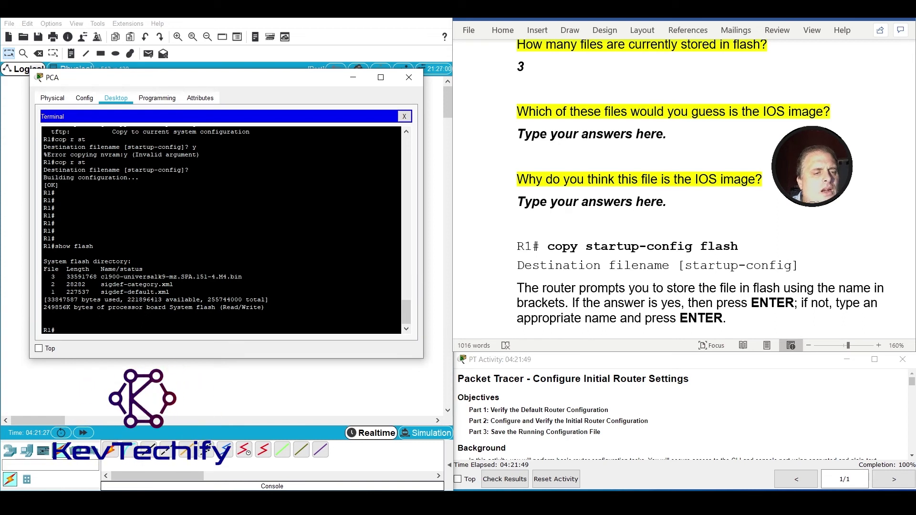
drag(70, 277, 97, 277)
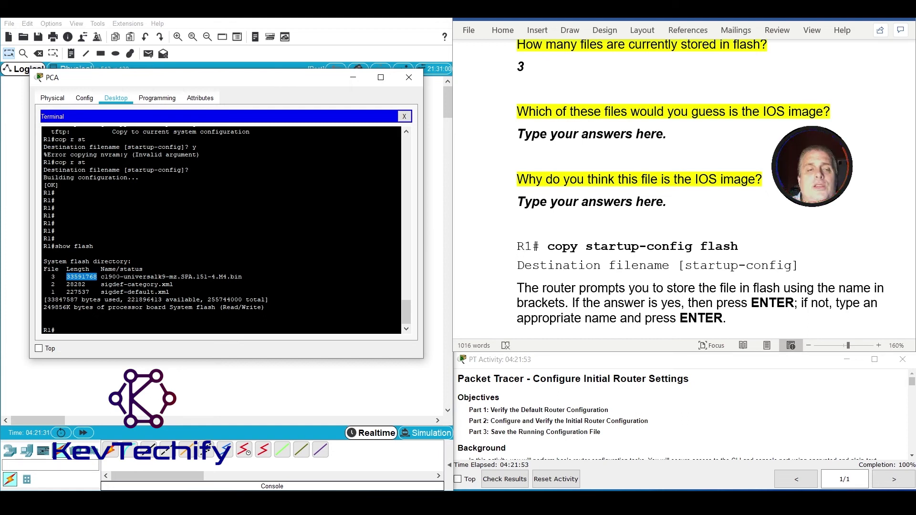
drag(100, 277, 228, 276)
double_click(236, 277)
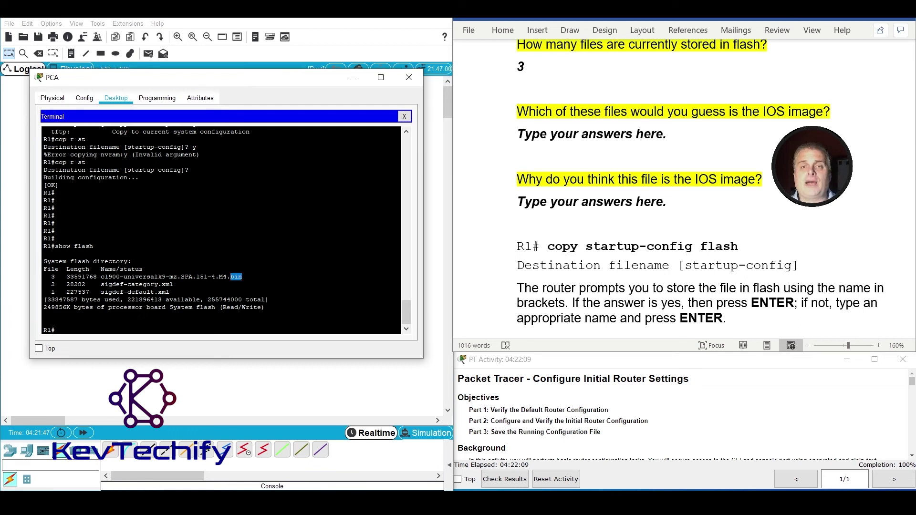
click(645, 140)
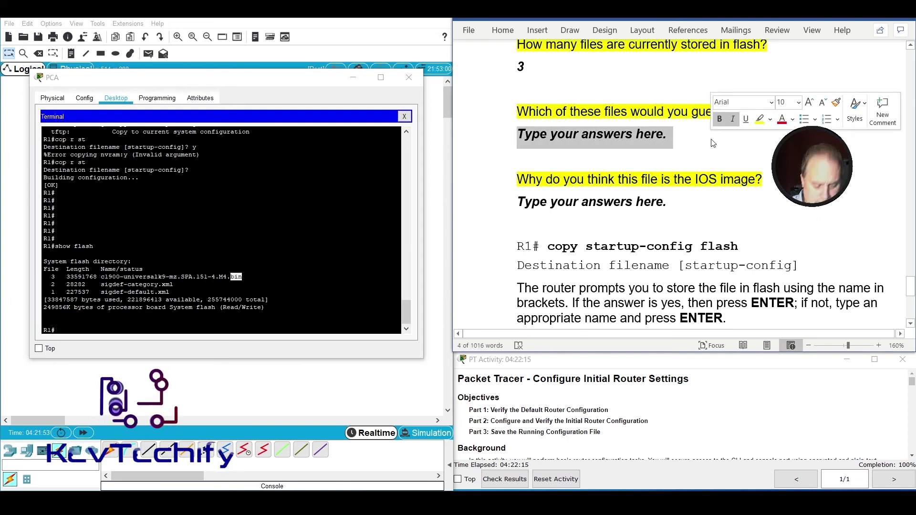
text(C1900)
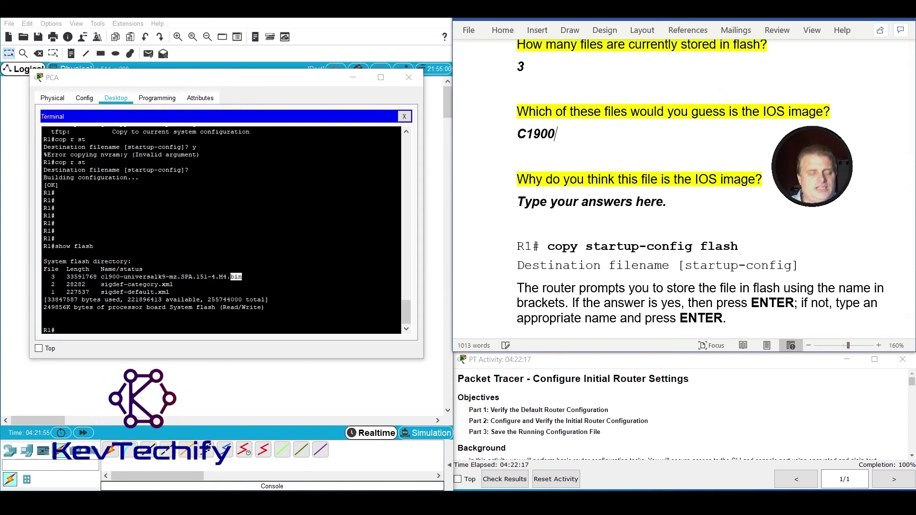
text(-universal)
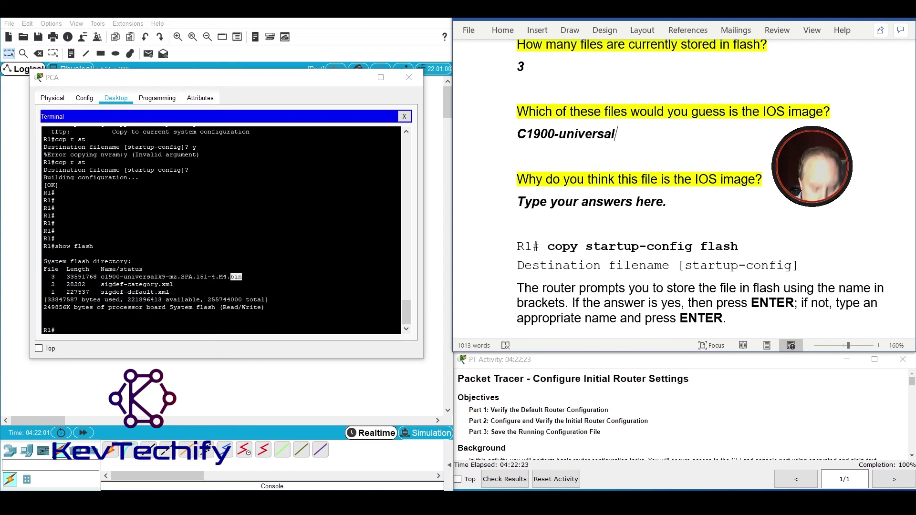
text(k9)
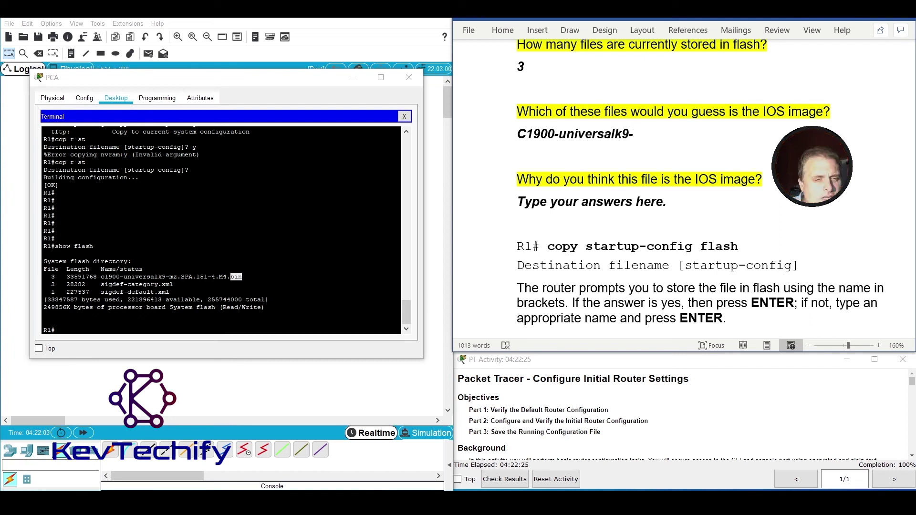
text(-mz.)
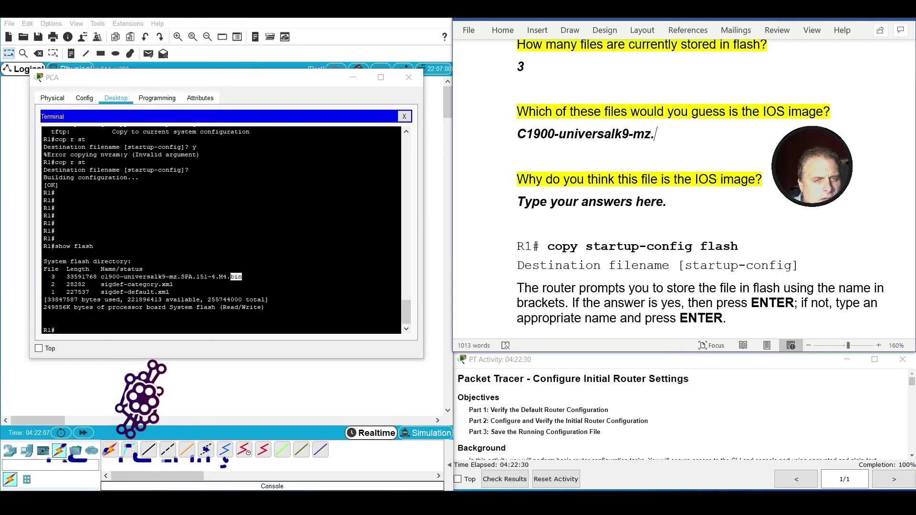
text(S)
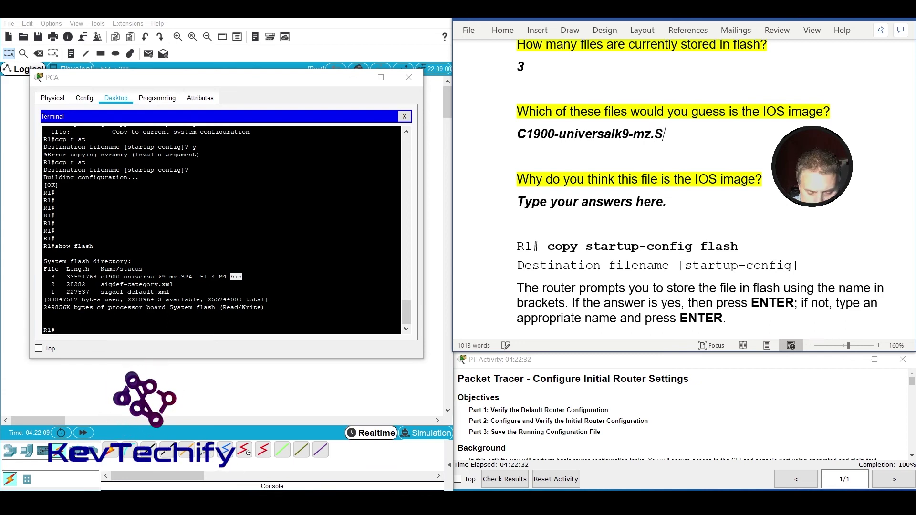
text(PA.)
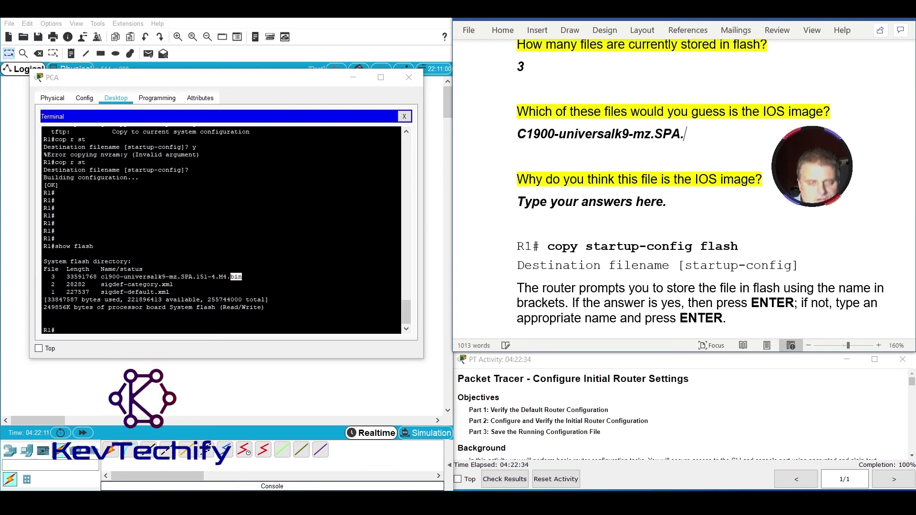
text(151)
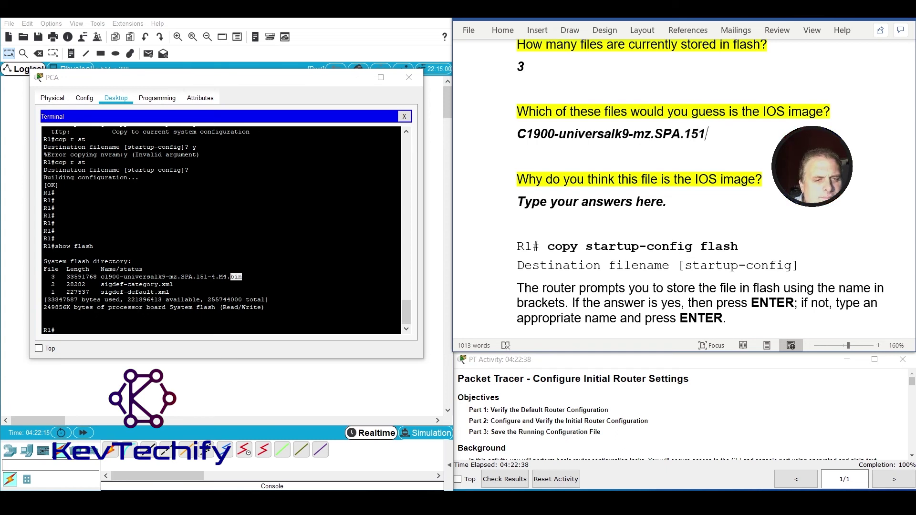
text(-4)
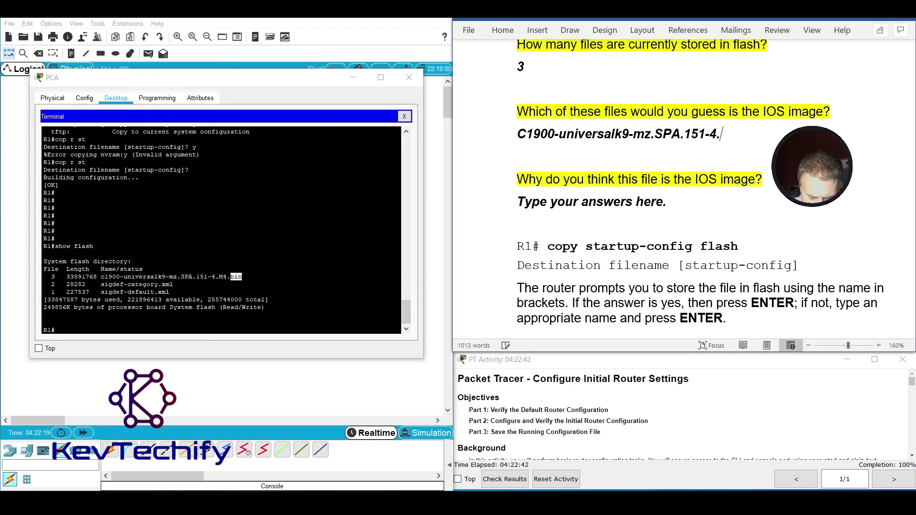
text(.)
text(M)
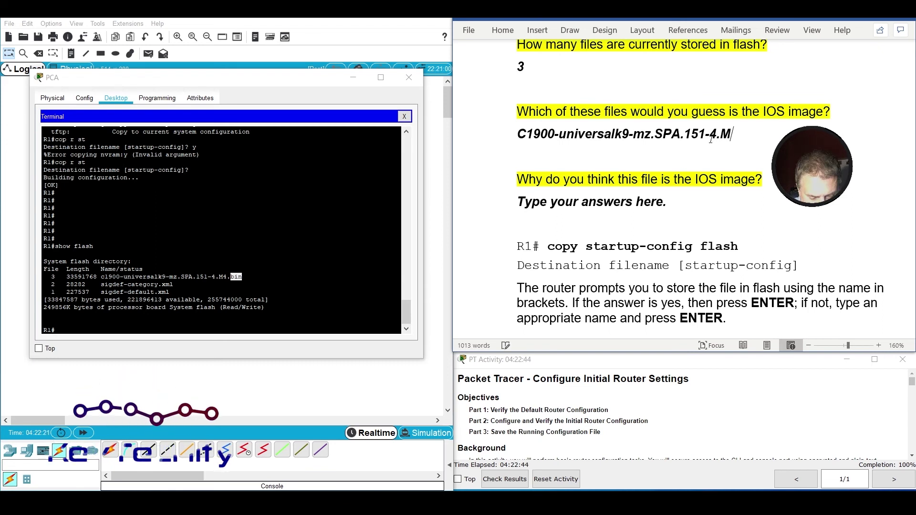
text(4.bin)
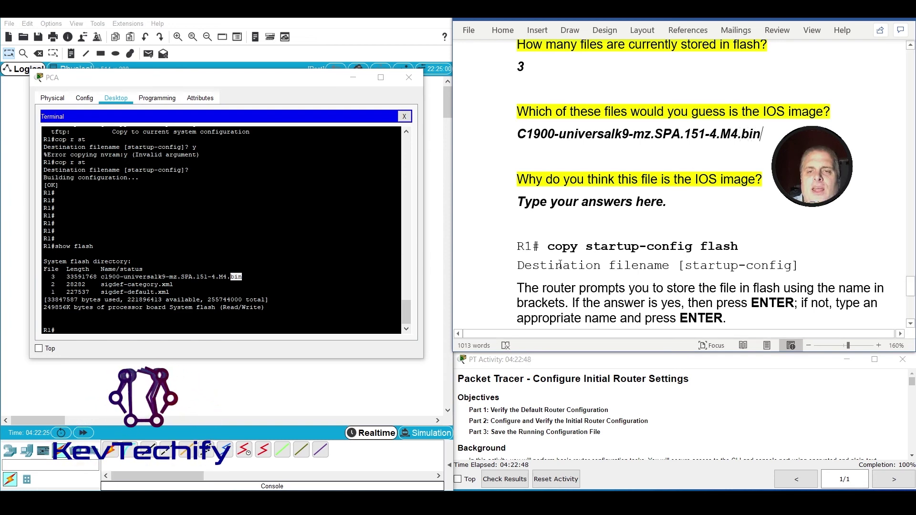
drag(517, 202, 670, 204)
Step: Start the IOS image explanation with 'Files size and the file has a .bin as its e'
text(F)
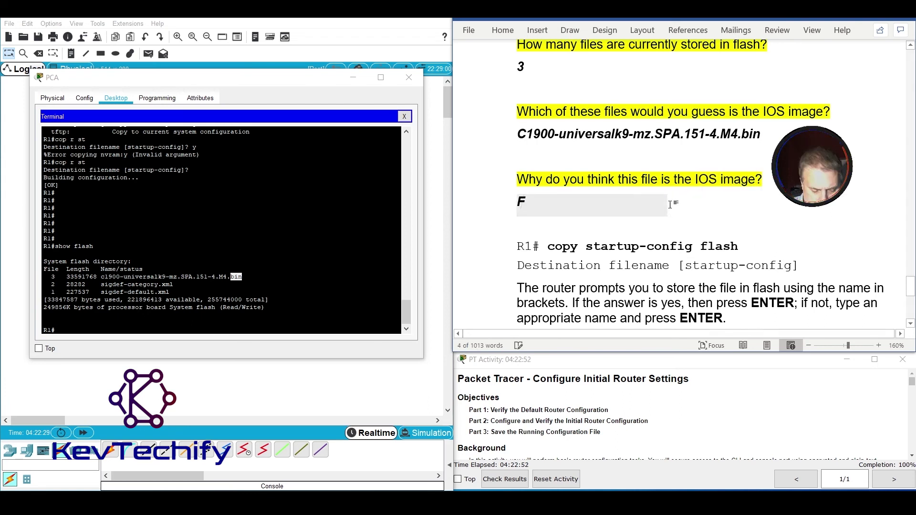
text(iles si)
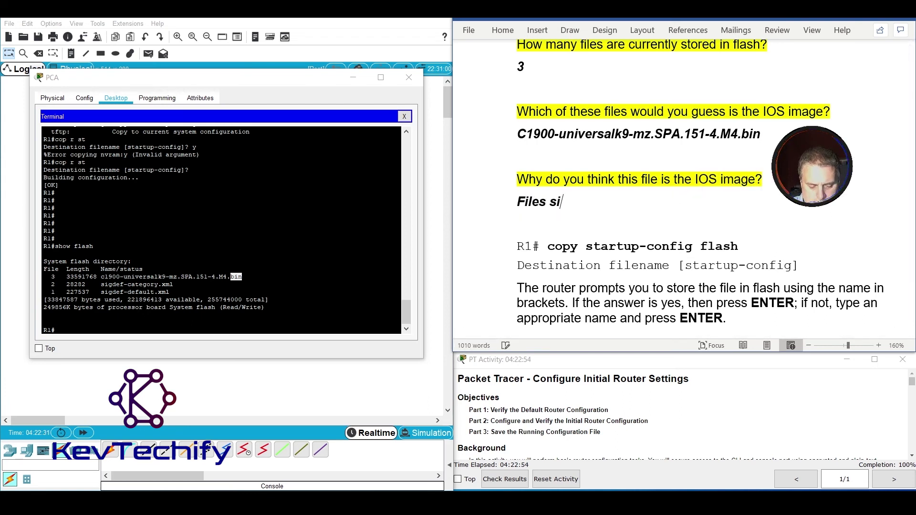
text(ze and )
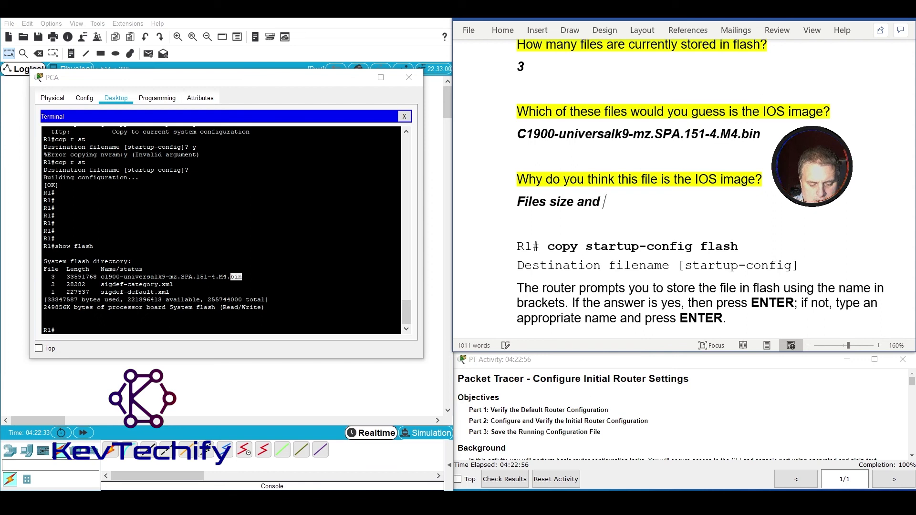
text(the )
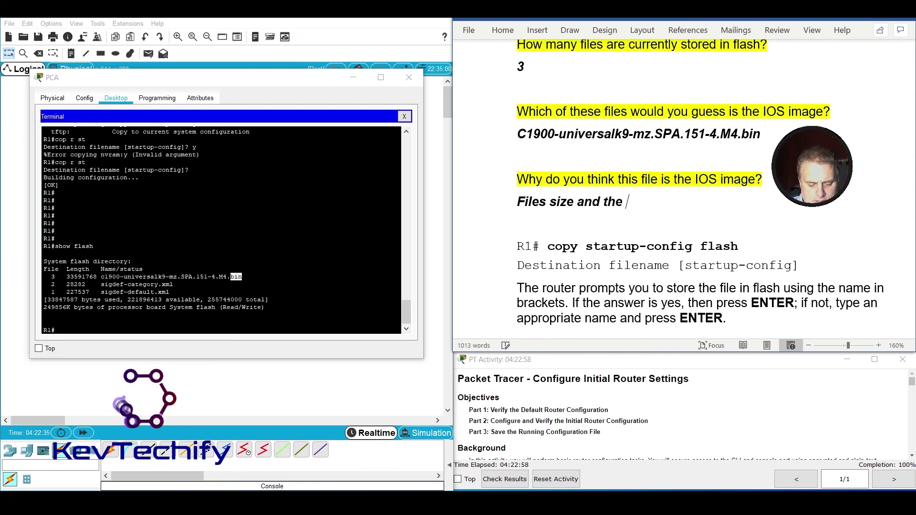
text(file )
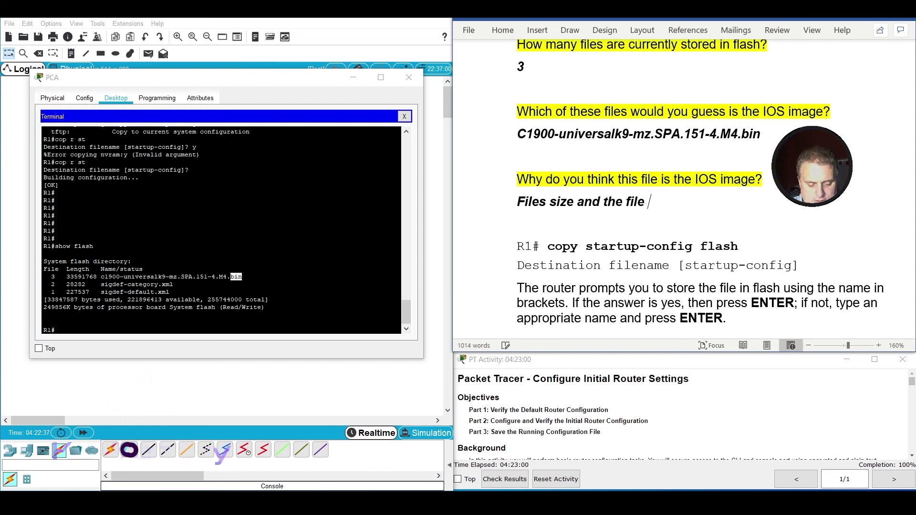
text(has a)
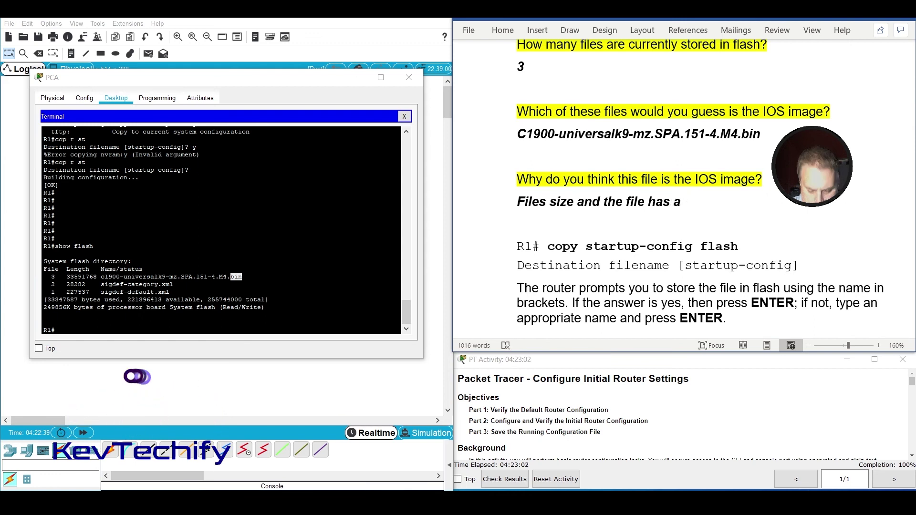
text( .bin as)
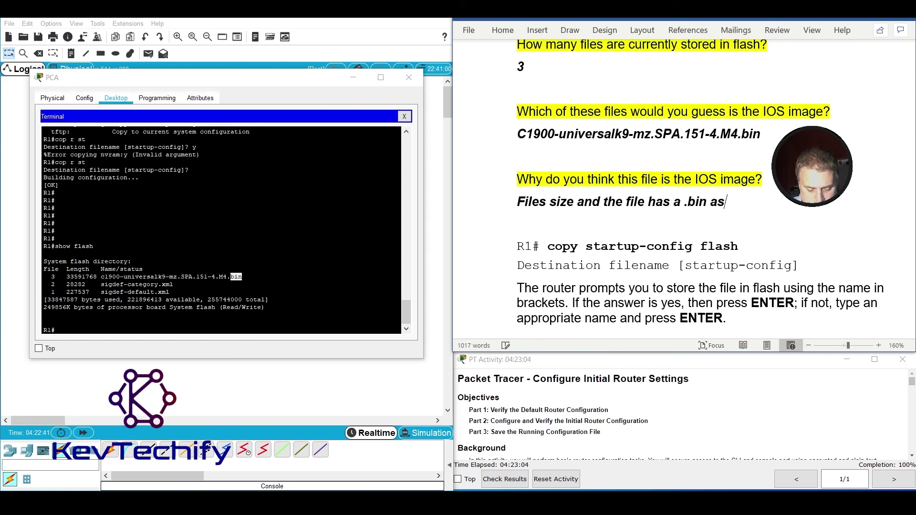
text( its extension.)
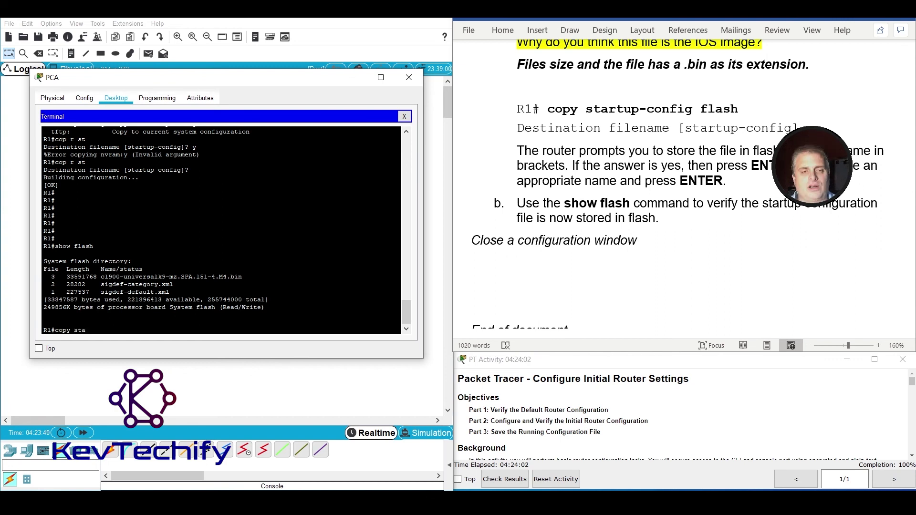
Step: Copy R1's startup-config to flash under the default filename, then verify it with show flash
key(Tab)
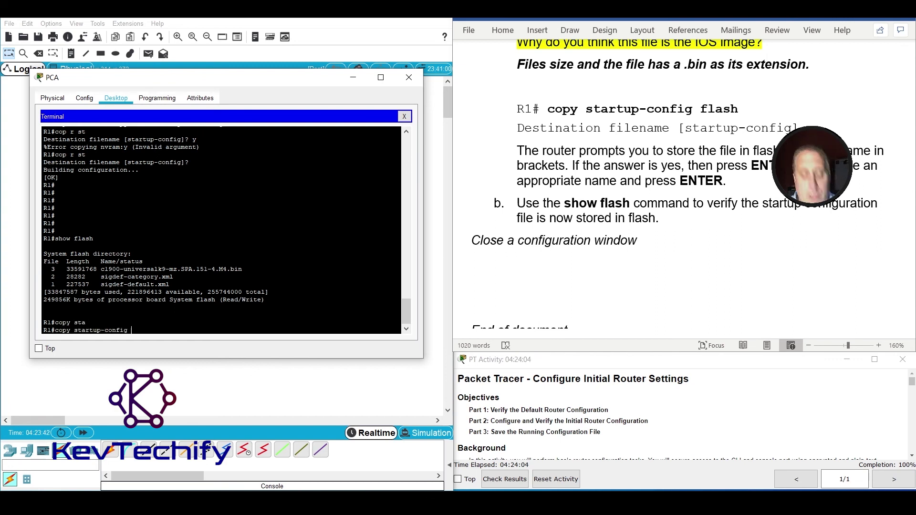
text(flas)
text(h)
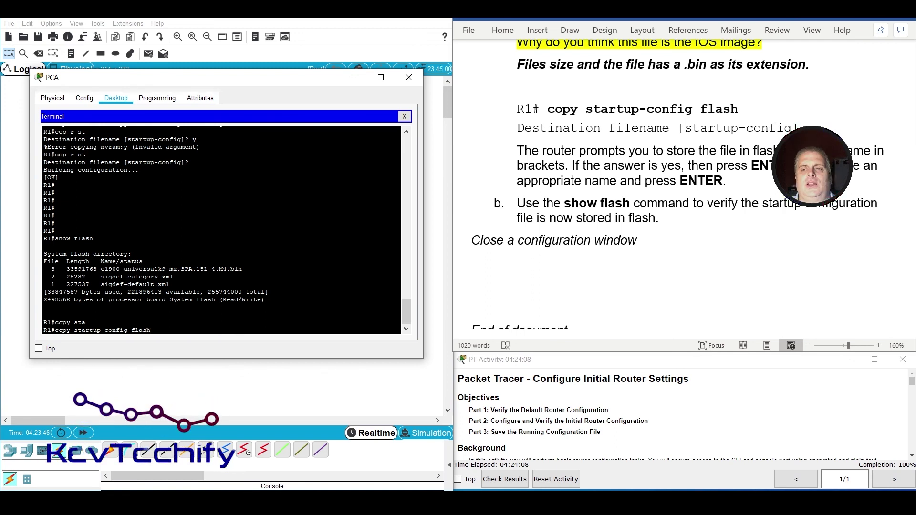
key(Return)
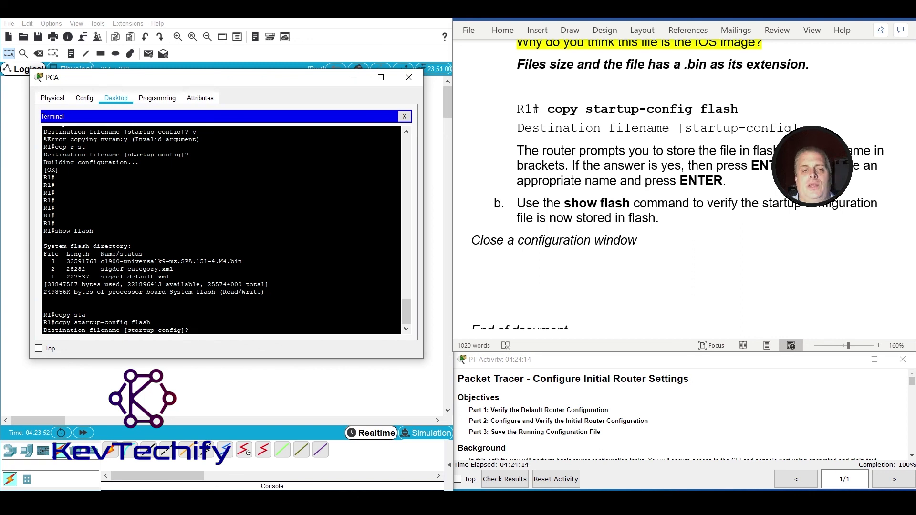
key(Return)
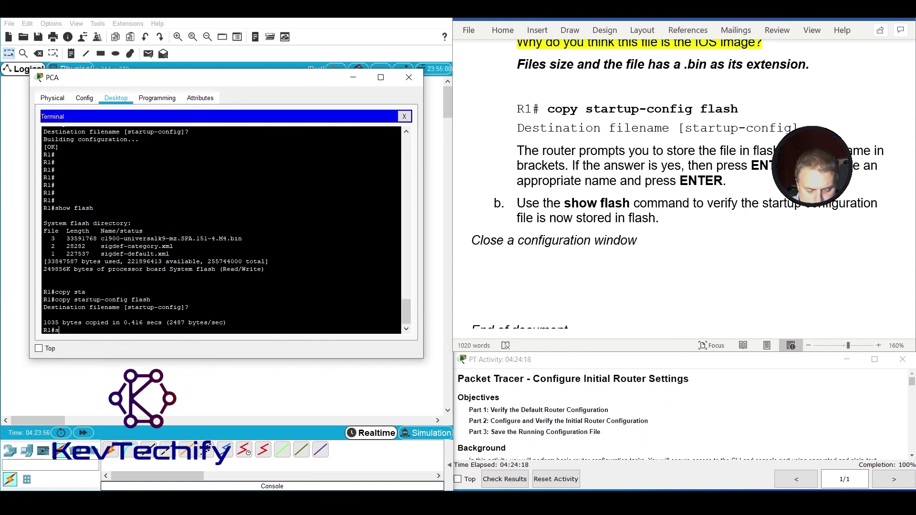
text(show flas)
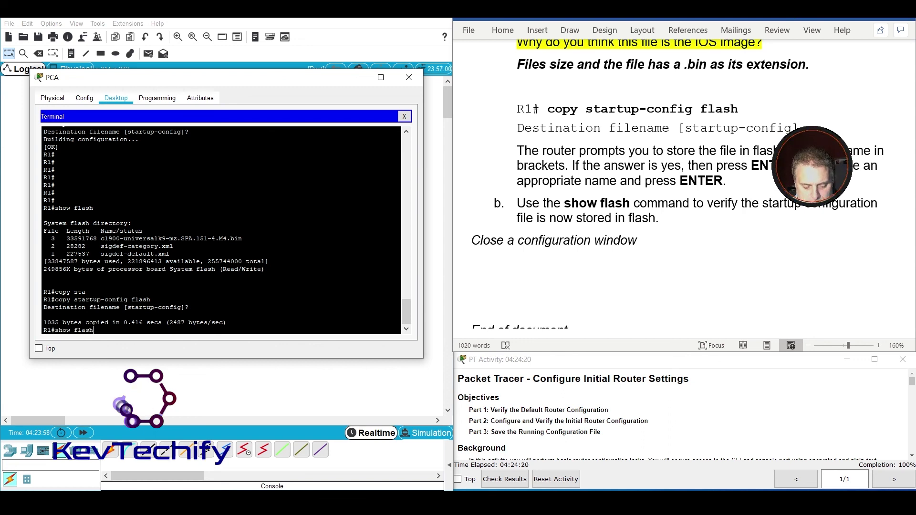
text(h)
key(Return)
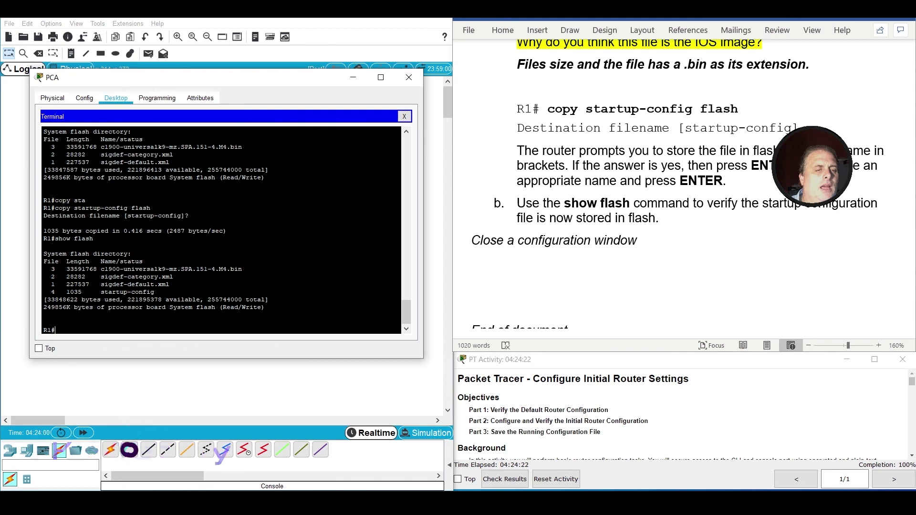